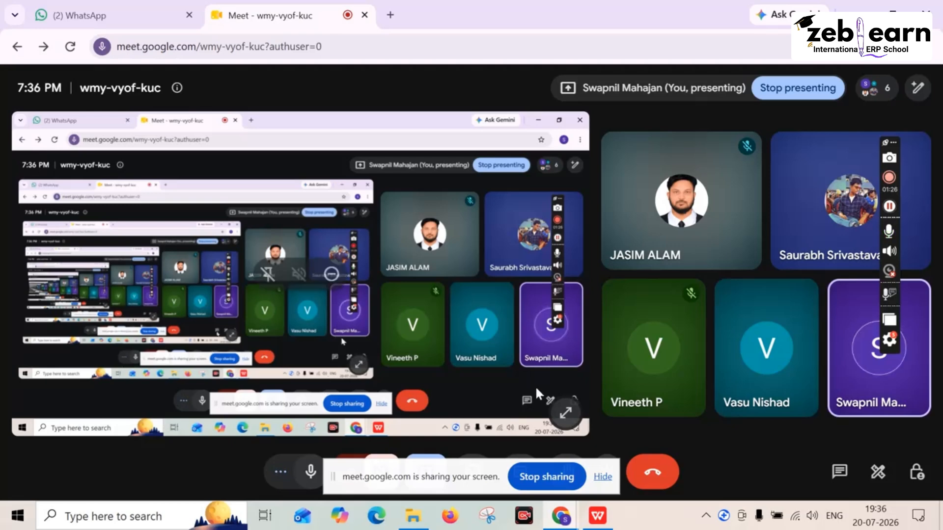
Switch to the SAP PM_Task list.pptx presentation in WPS Office and highlight the words "Task List" in the first slide's title
mouse_move(597, 516)
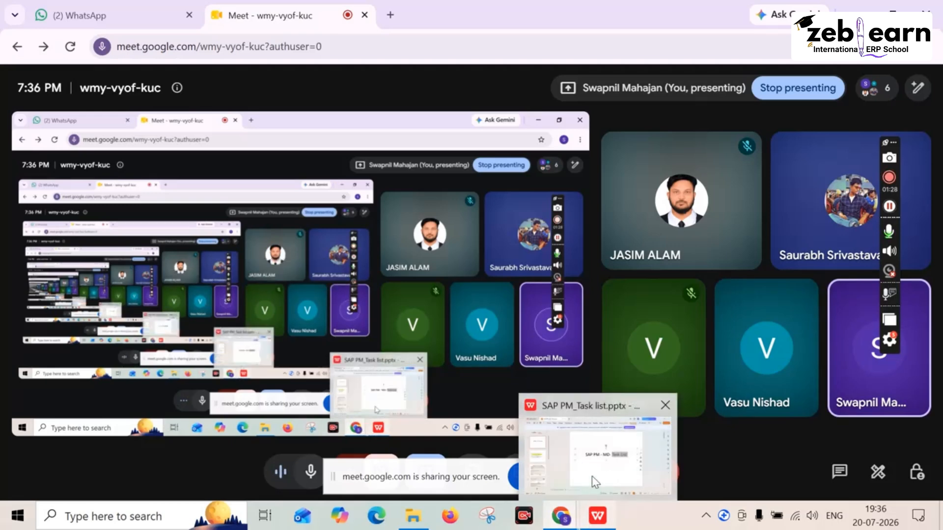
click(592, 477)
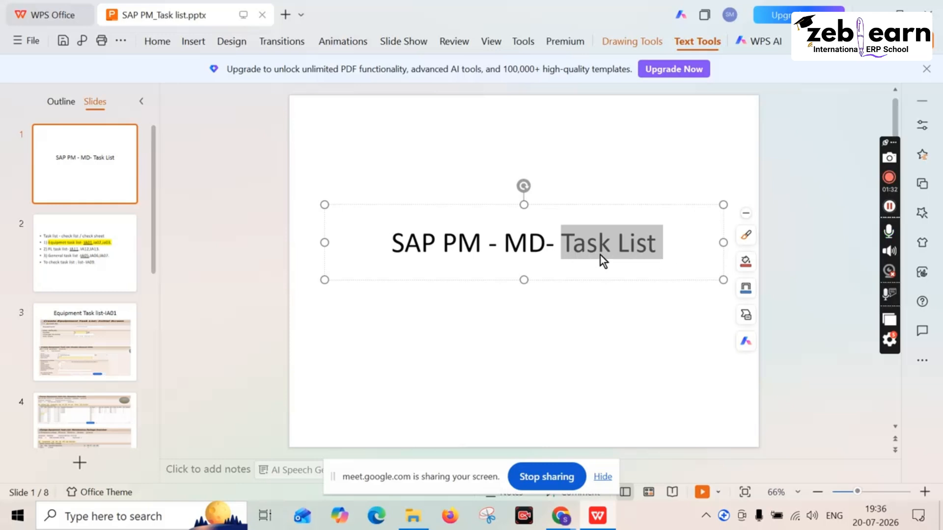
click(663, 254)
drag(657, 241, 566, 231)
click(652, 262)
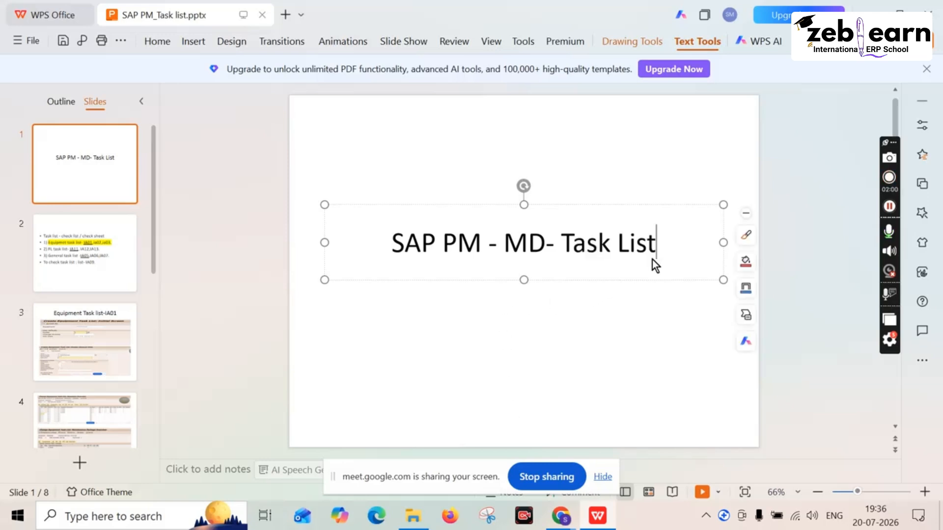
drag(659, 238, 562, 240)
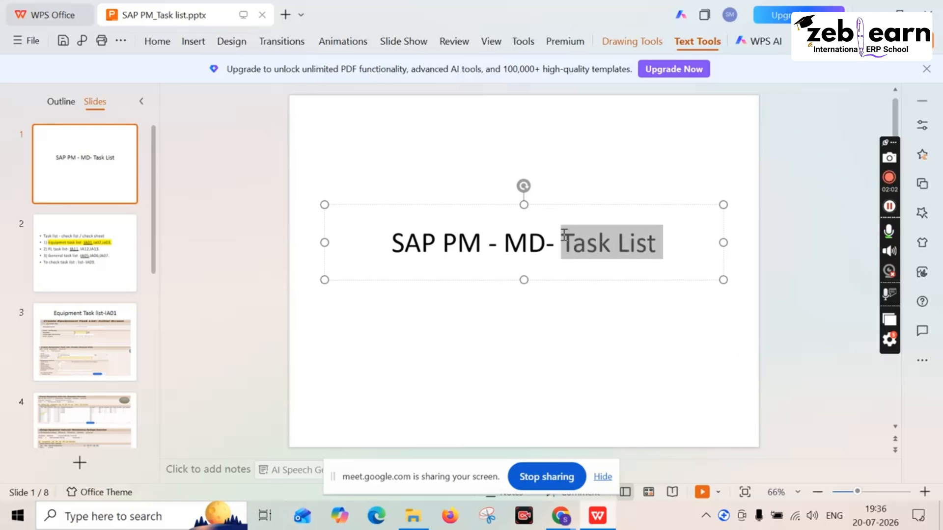
click(564, 245)
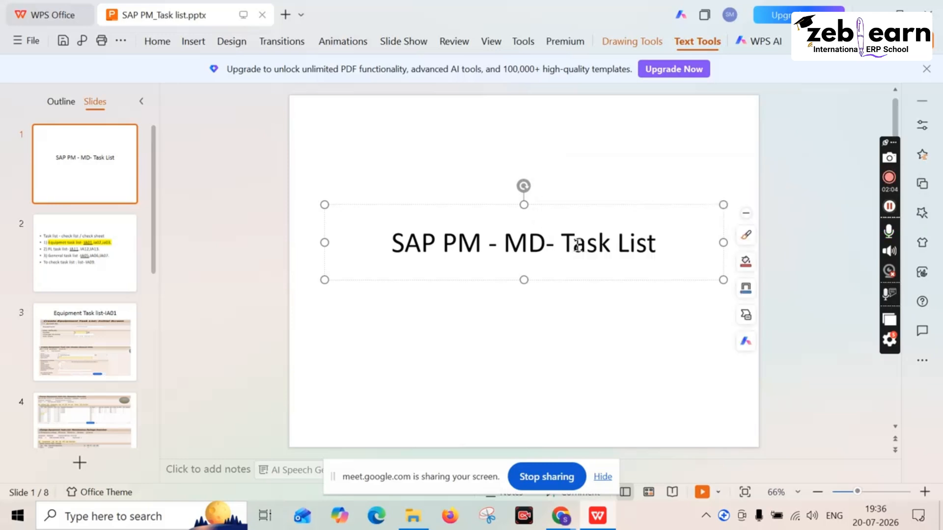
drag(562, 243, 657, 244)
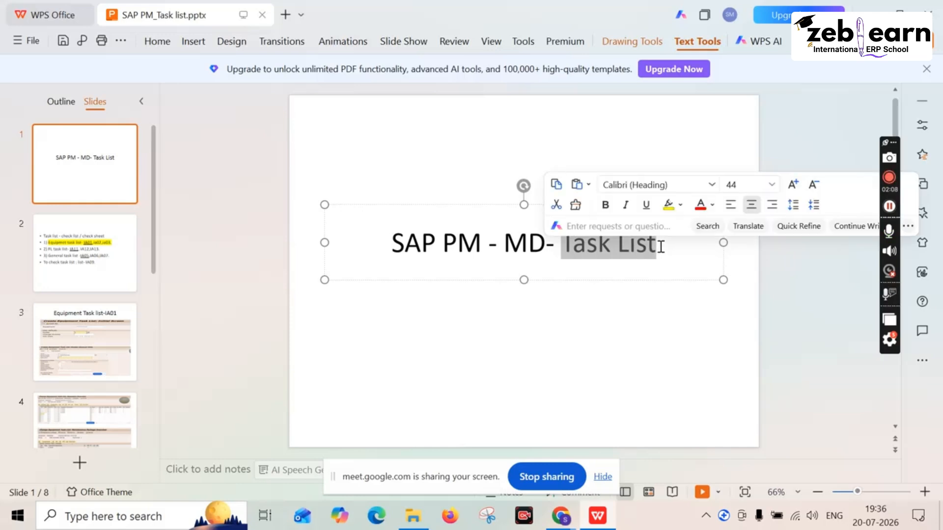
Open slide 2 with the task list types and raise the system volume to 100
click(58, 227)
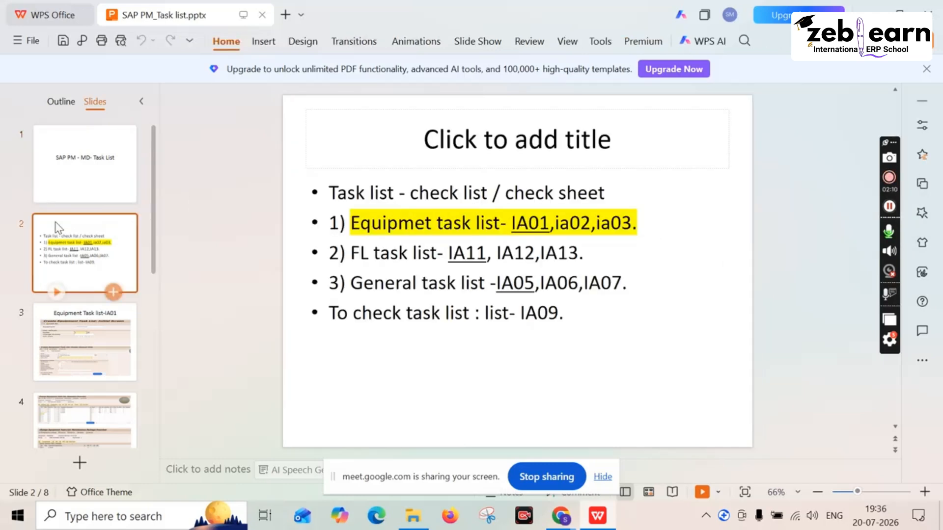
click(368, 197)
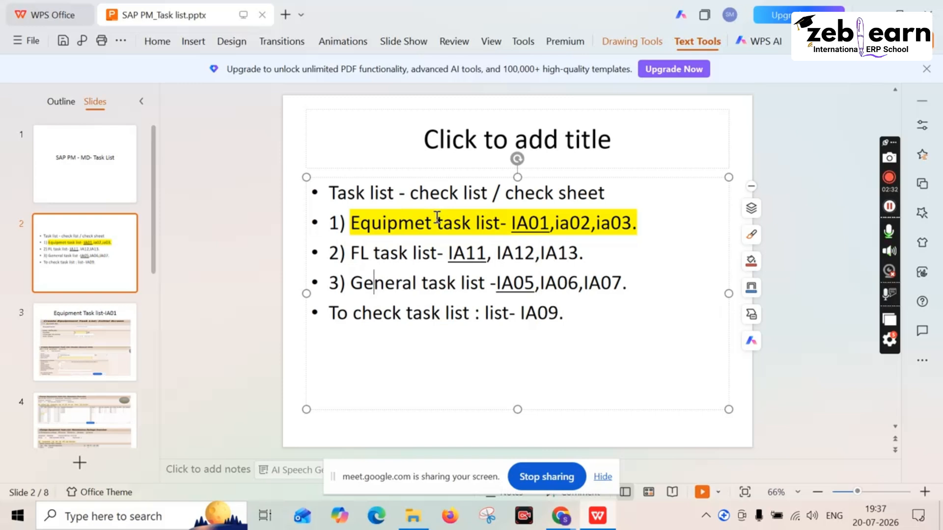
key(XF86AudioRaiseVolume)
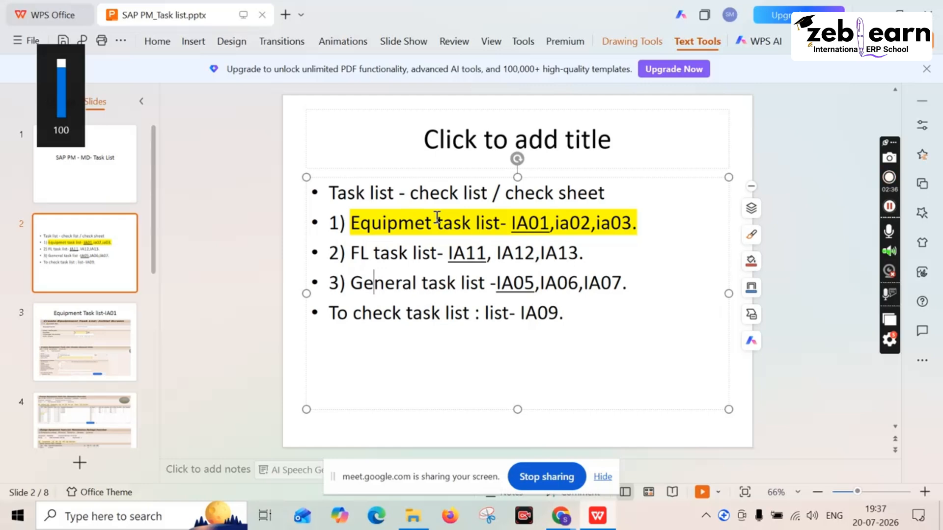
Switch to Google Meet to check on the call participants, and return to the task list presentation in WPS Office
mouse_move(561, 516)
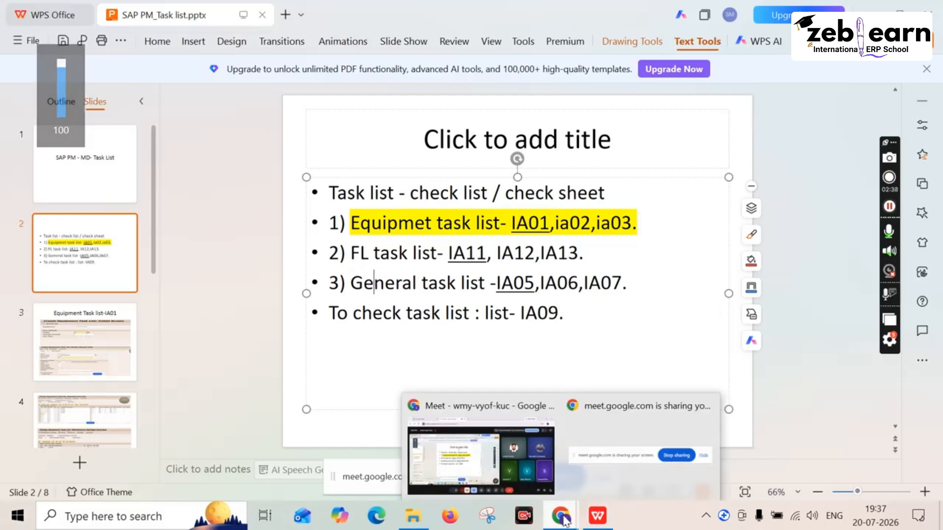
click(532, 455)
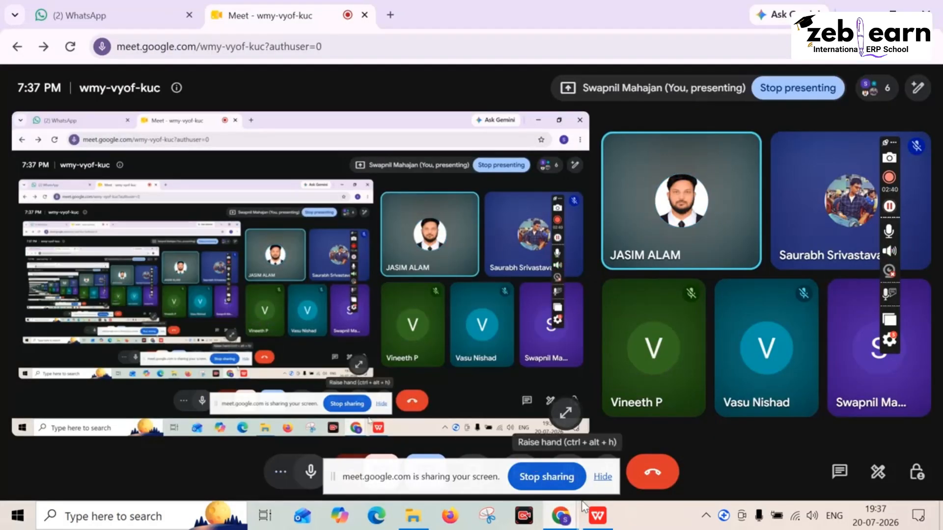
mouse_move(594, 502)
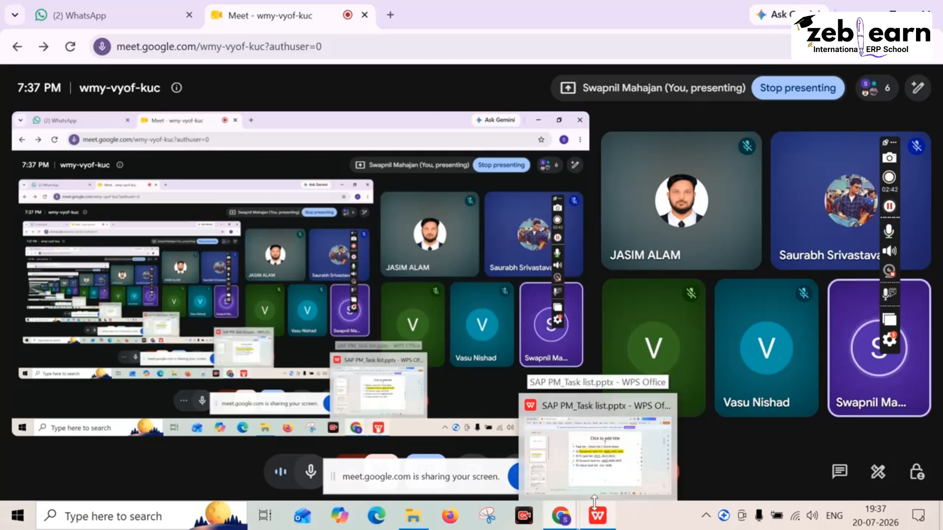
click(596, 461)
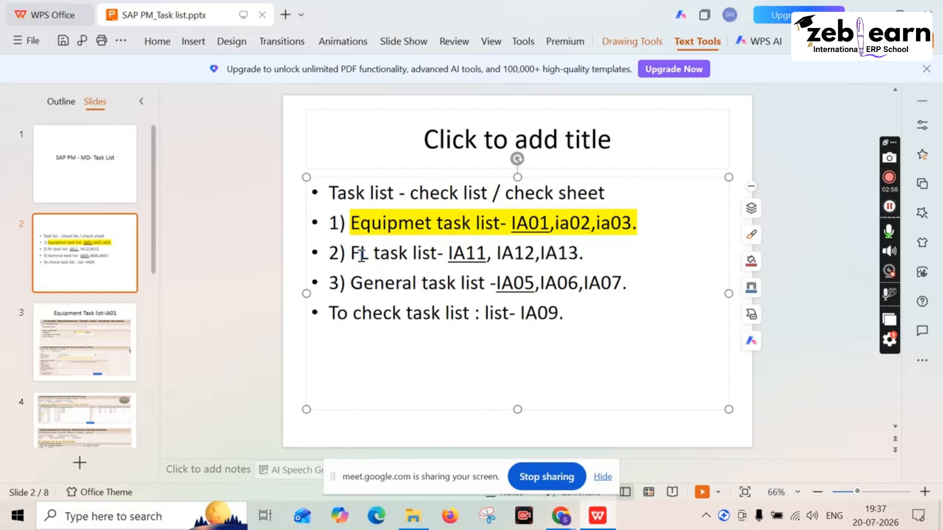
Examine the equipment, FL and general task list lines on slide 2, highlighting their creation transaction codes such as IA01 and IA05
click(383, 290)
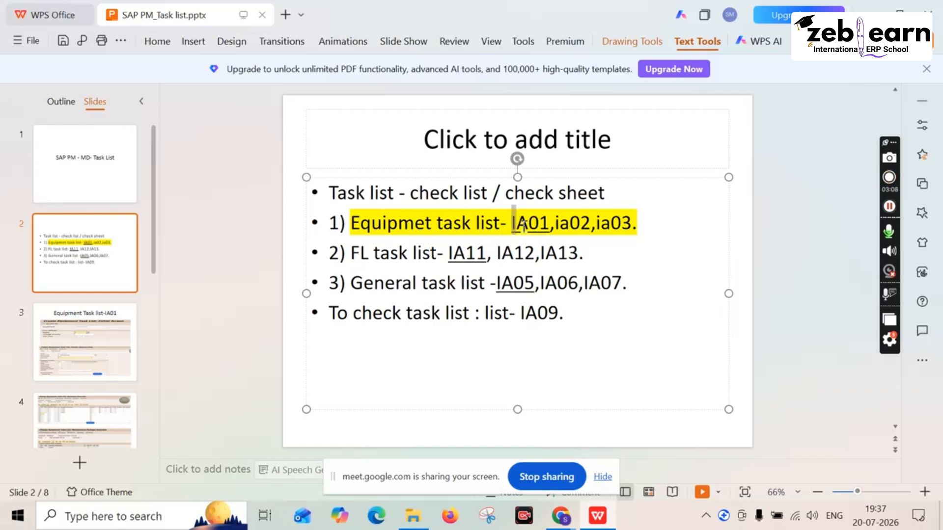
drag(511, 225, 547, 224)
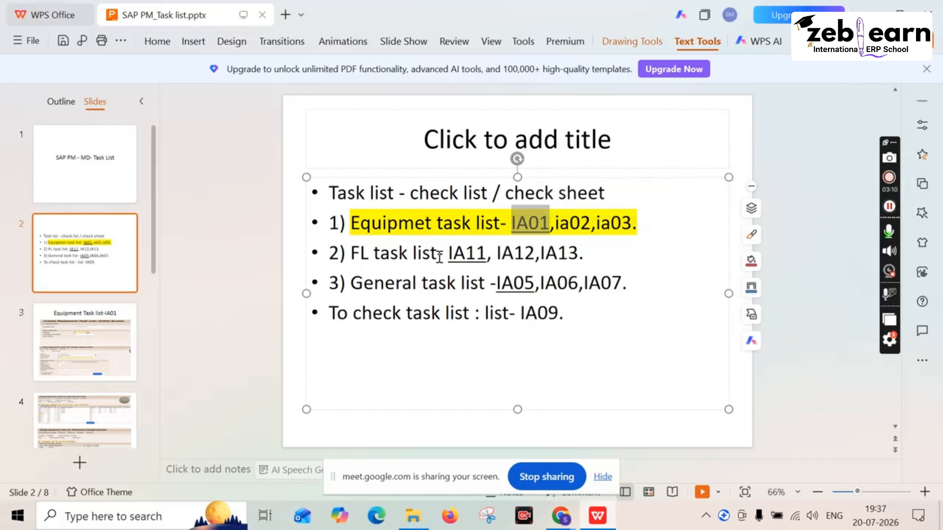
drag(444, 254, 532, 283)
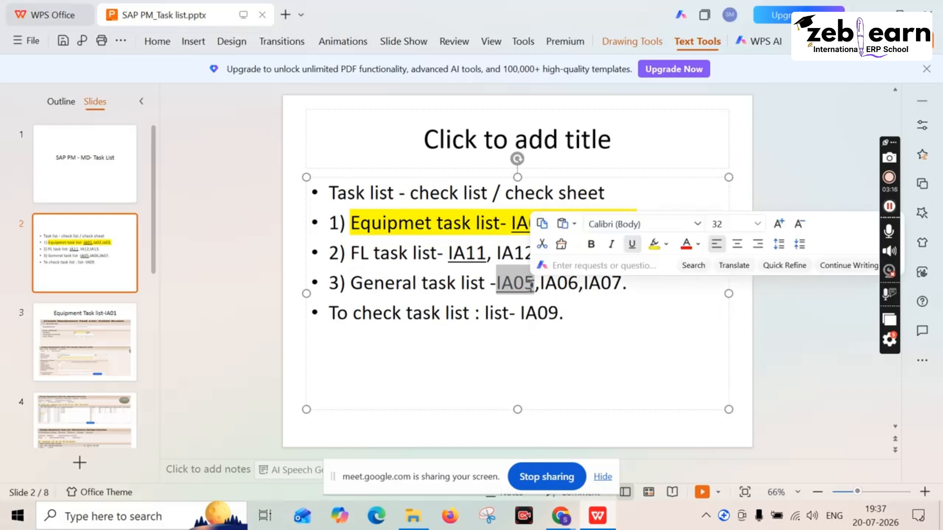
click(426, 222)
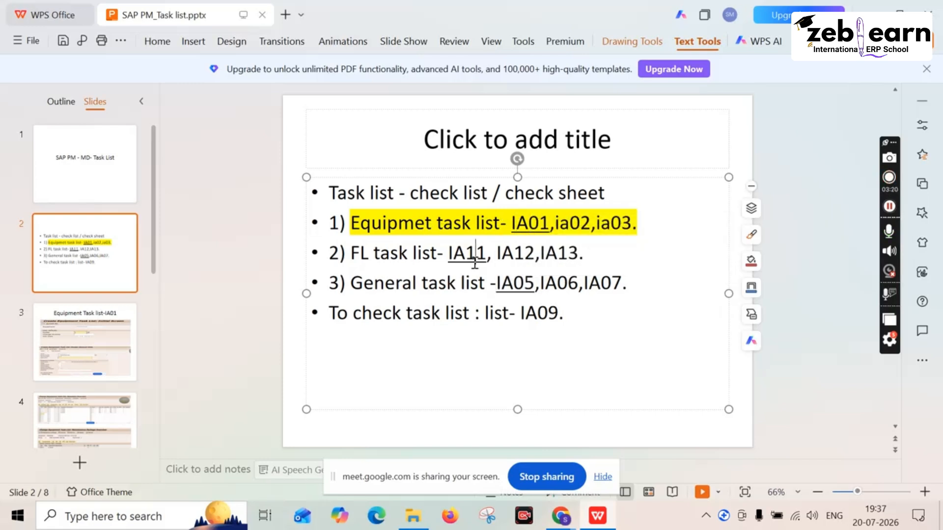
click(524, 282)
drag(512, 223, 546, 223)
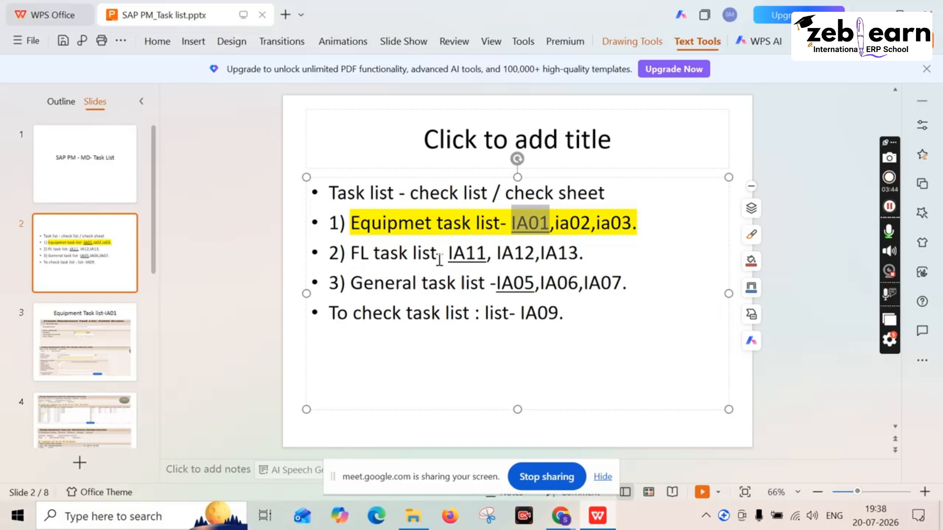
click(479, 257)
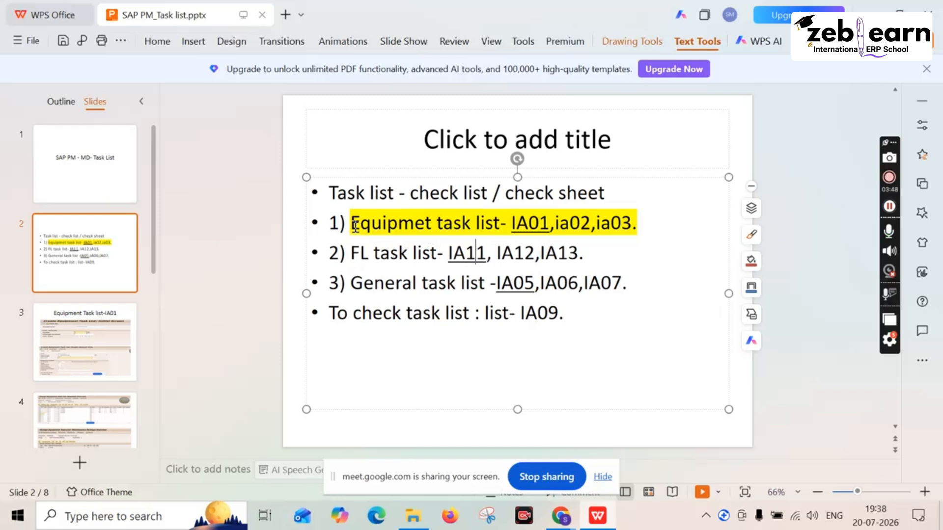
drag(355, 226, 546, 229)
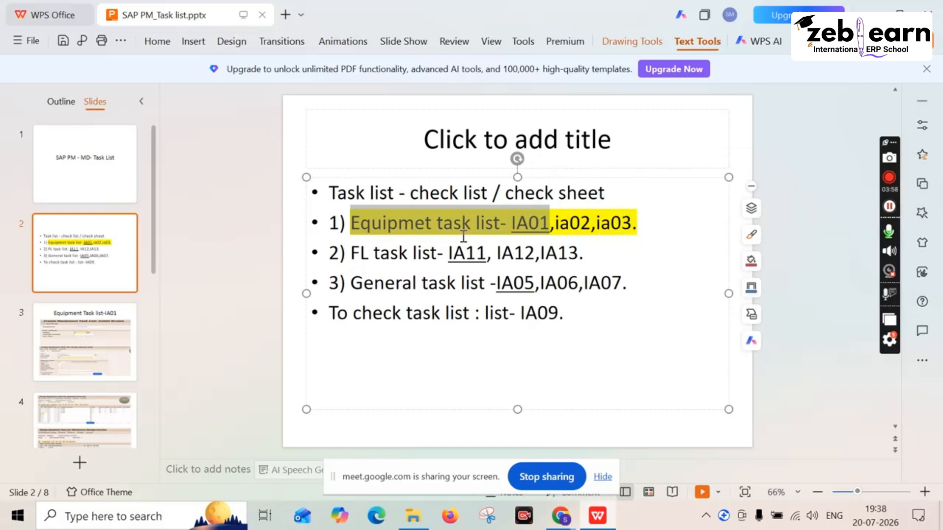
Highlight "check list / check sheet" and the term "Task list" in the first bullet of slide 2
click(377, 193)
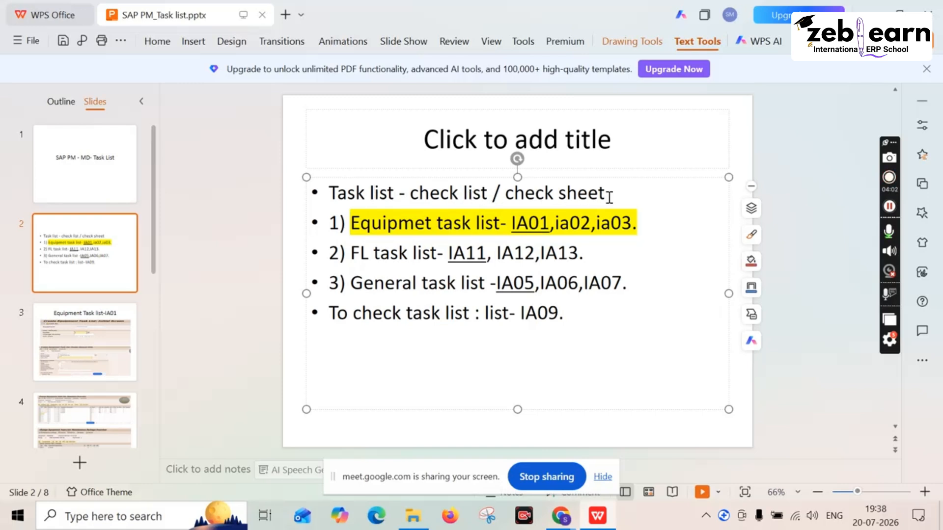
drag(609, 197, 414, 190)
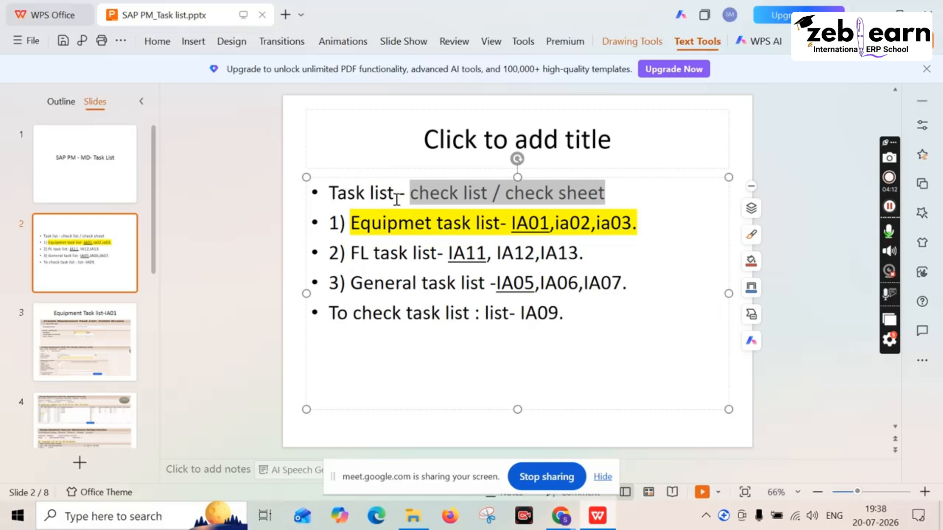
drag(399, 198, 333, 187)
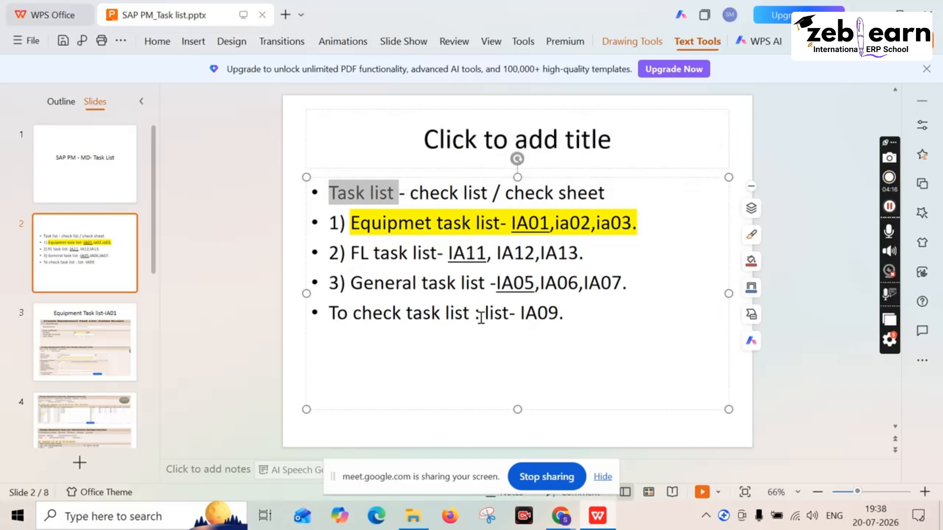
Launch Remote Desktop Connection by executing MSTSC from the Windows Run dialog
click(121, 517)
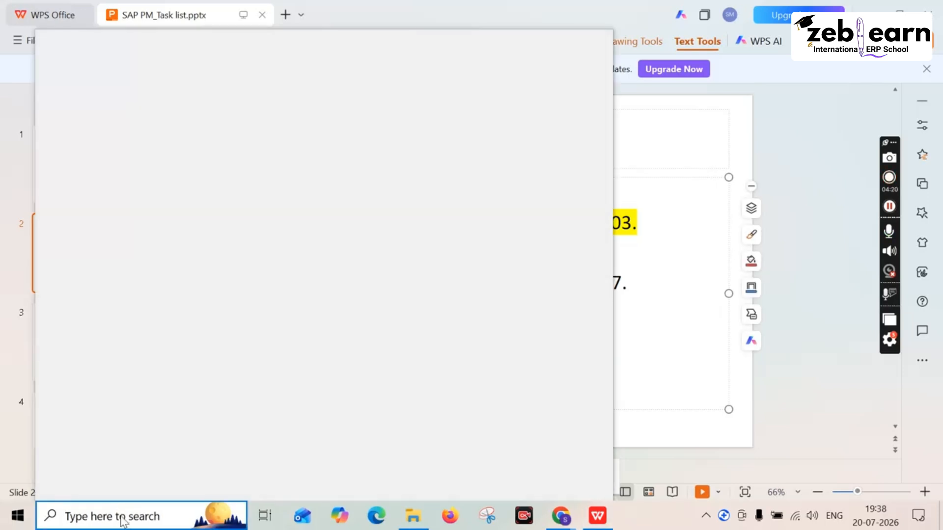
text(run)
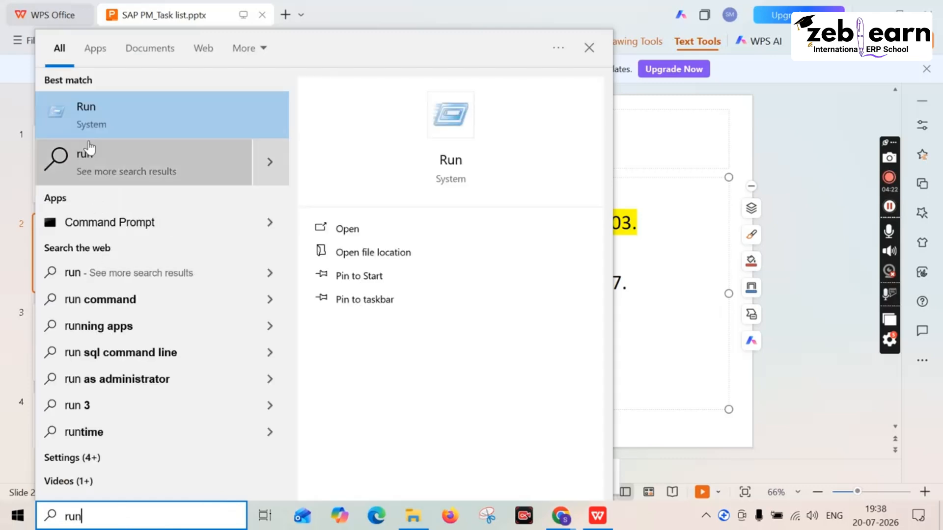
click(87, 122)
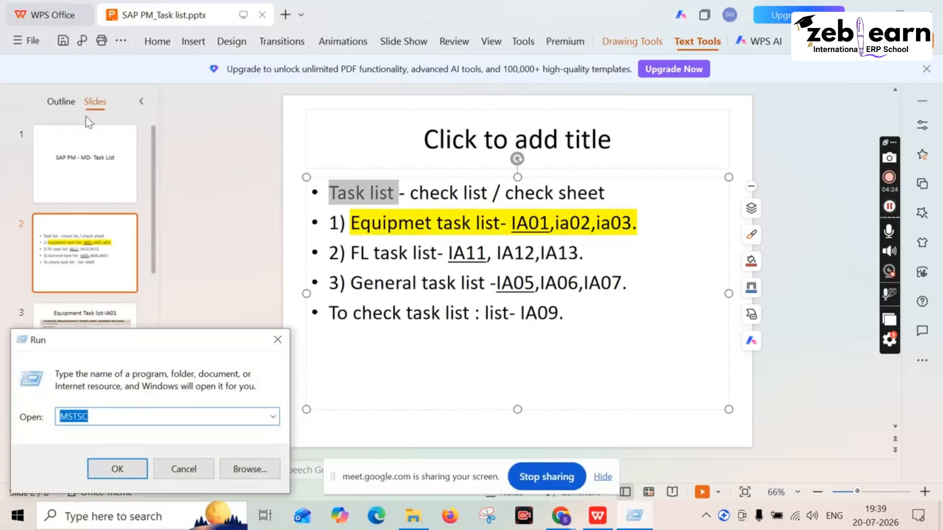
click(143, 467)
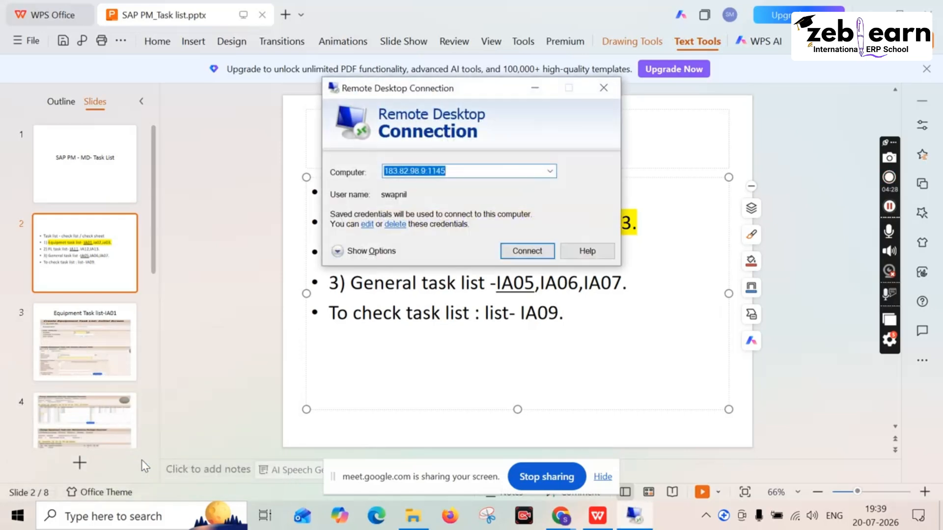
Connect to the remote computer 183.82.98.9:1145 and proceed despite the certificate warning
click(550, 170)
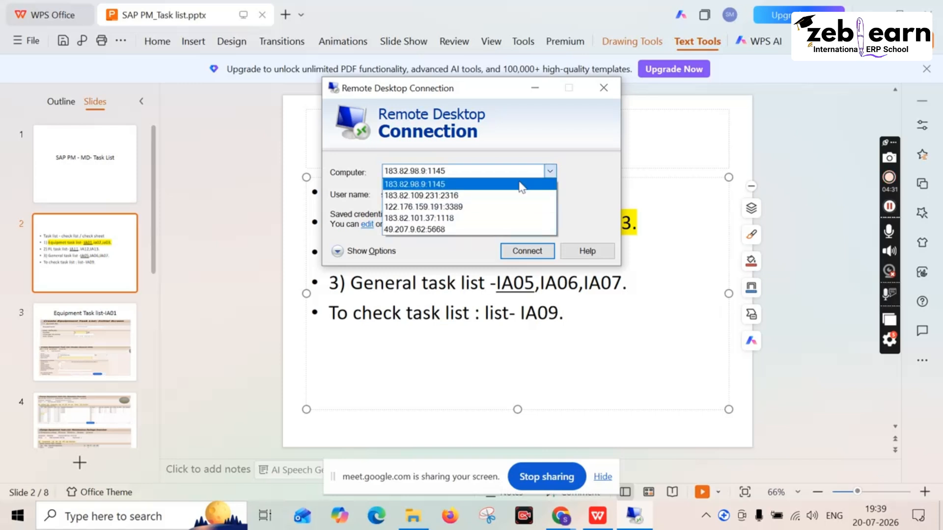
click(493, 185)
click(526, 254)
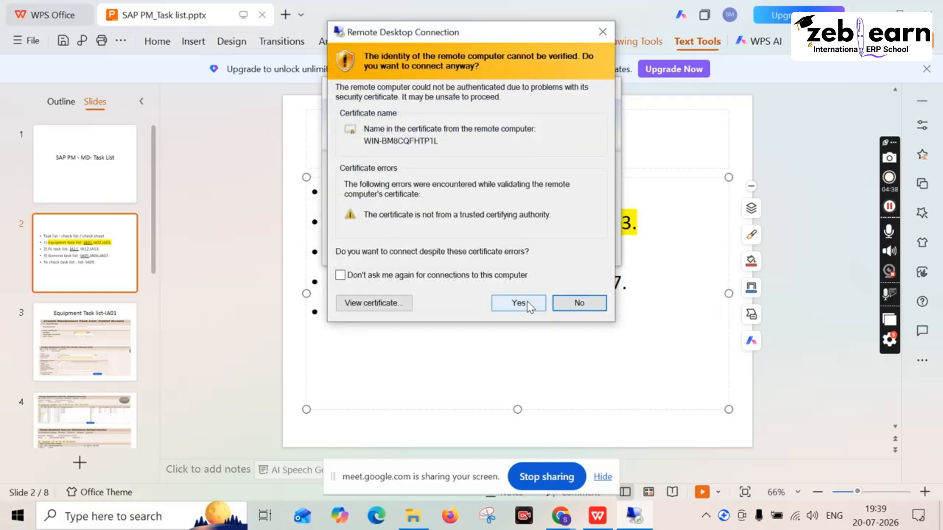
click(526, 302)
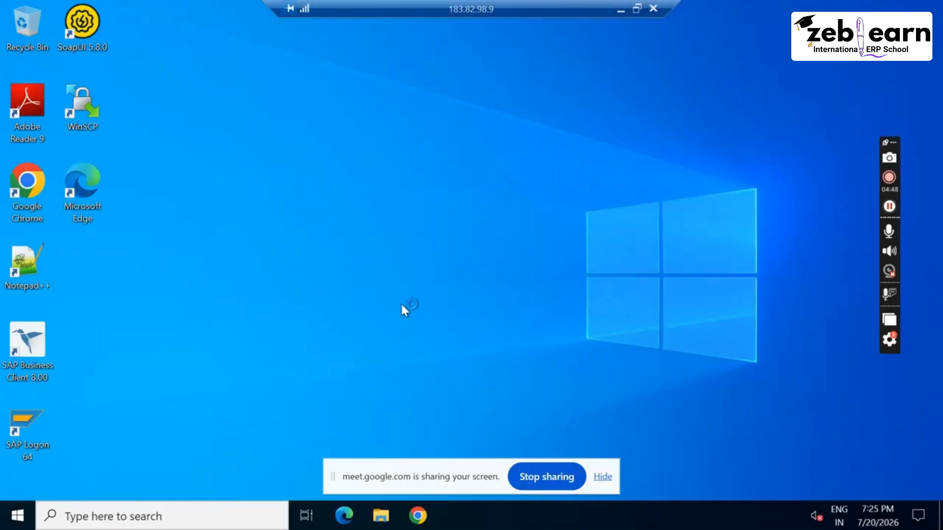
Launch SAP Logon, open the S4HANA system and log on to client 100 with the saved user name and the account password
double_click(36, 421)
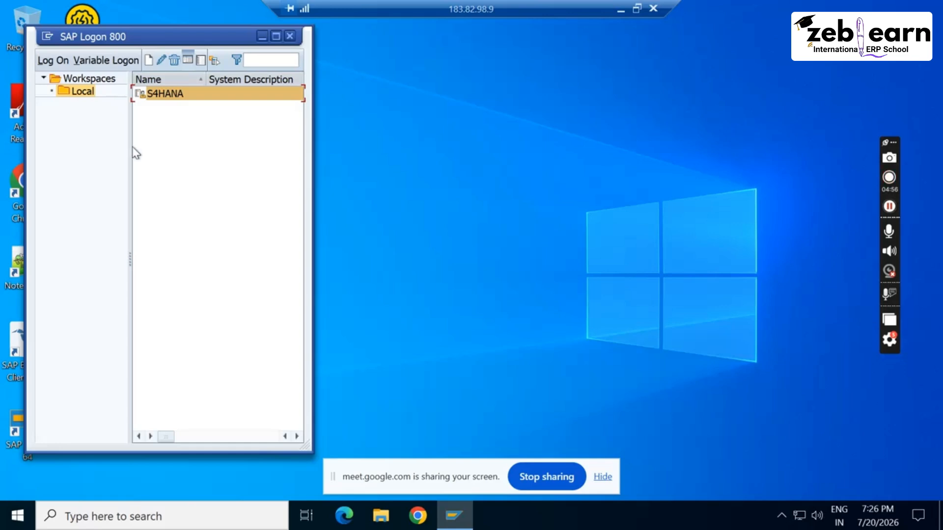
double_click(183, 98)
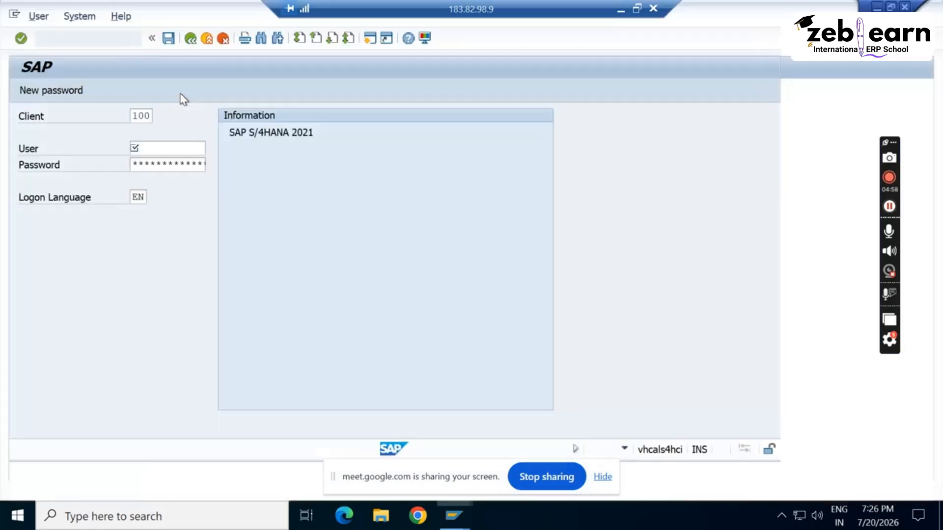
click(167, 152)
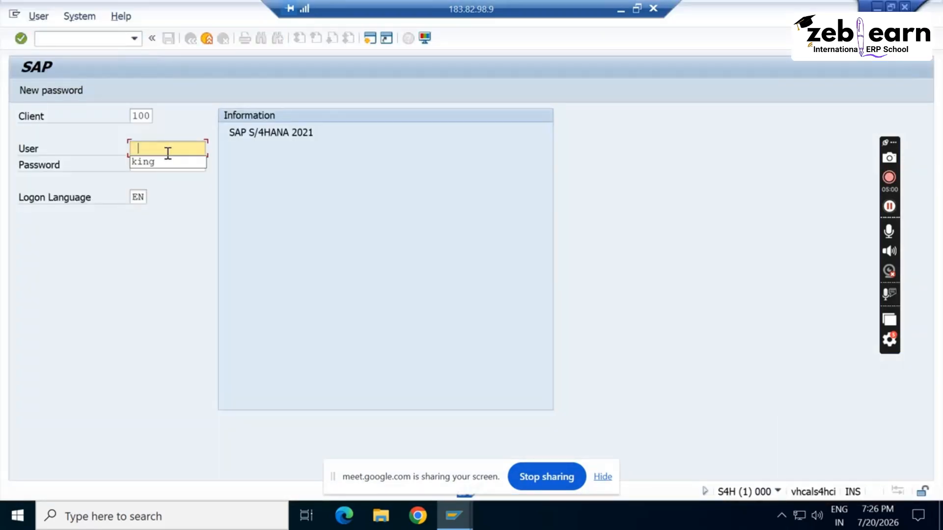
click(163, 163)
click(164, 163)
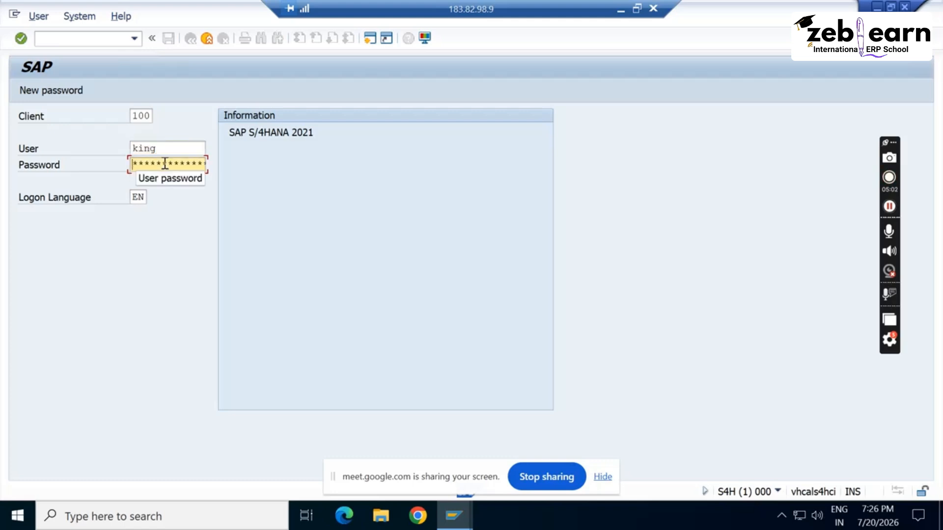
text(********)
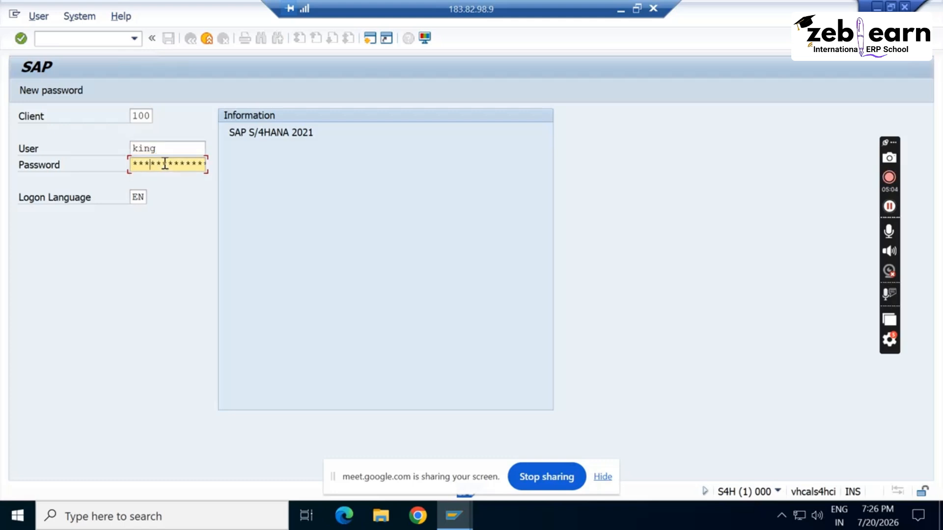
text(**)
key(Return)
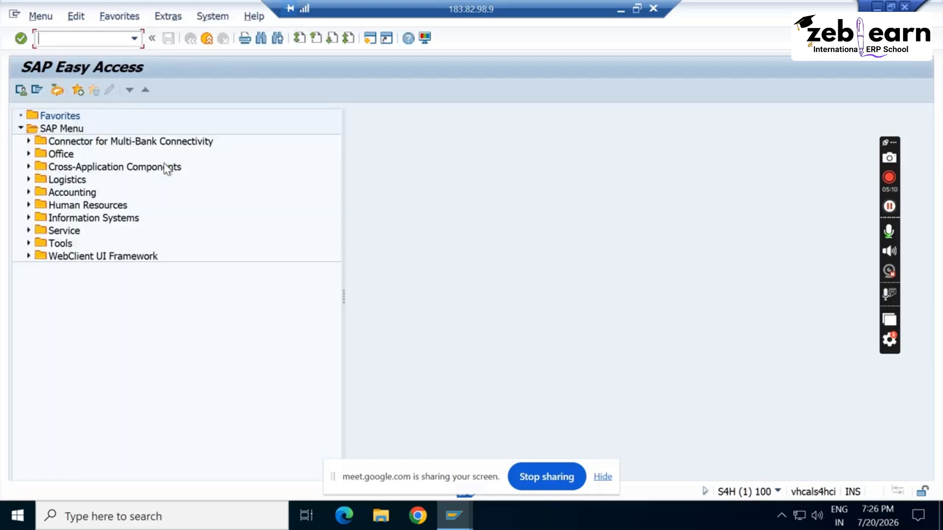
Start transaction IA01 to create an equipment task list and activate the Equipment entry
text(IA01)
key(Return)
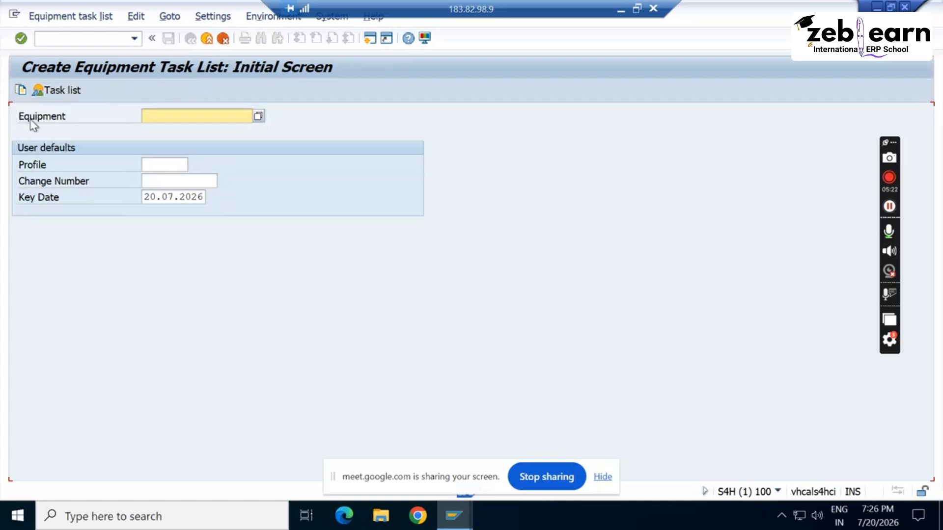
click(194, 117)
Open an additional GUI window and start transaction IH01 for the functional location structure
click(370, 42)
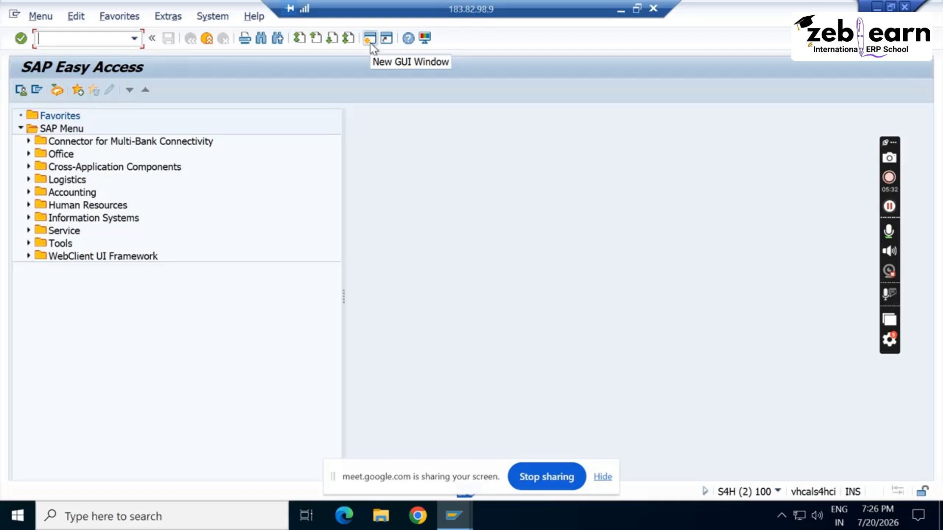
text(IH01)
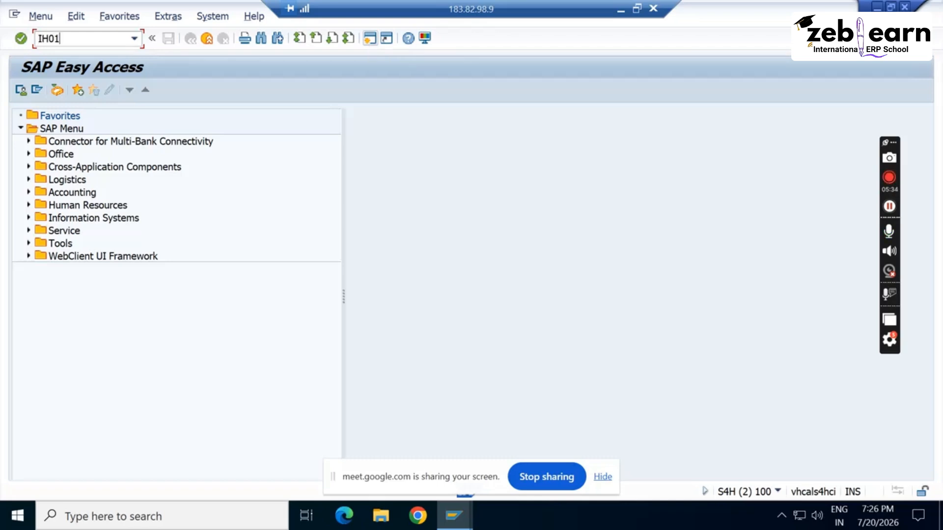
key(Return)
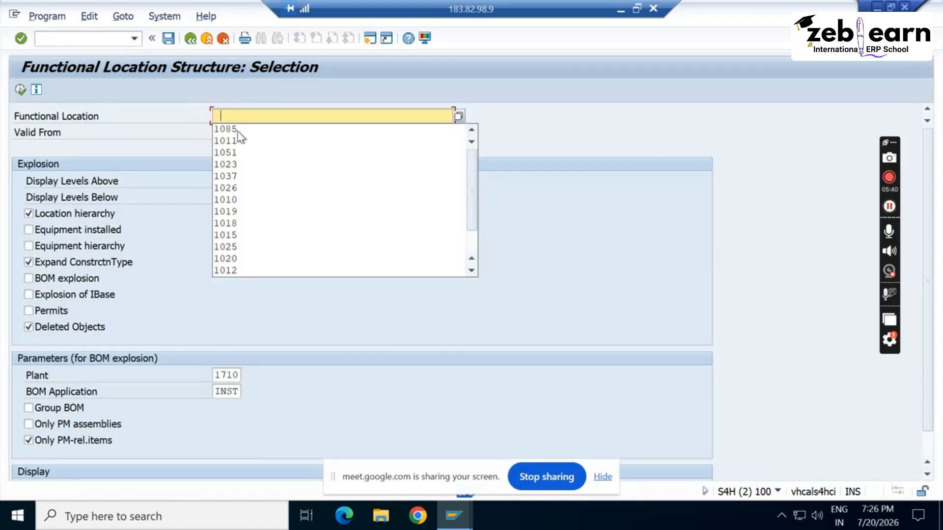
Display the structure of functional location 1085 with 5 levels below, including installed equipment and the equipment hierarchy
click(225, 129)
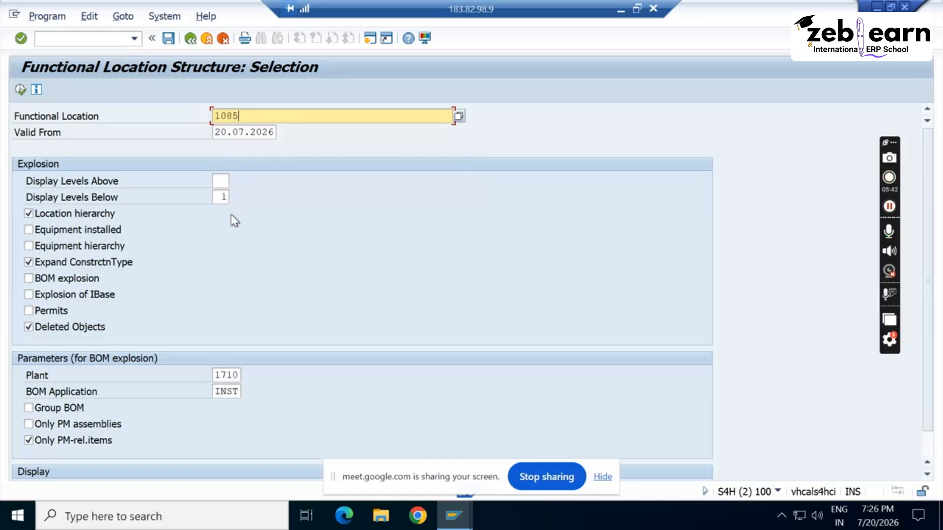
click(226, 199)
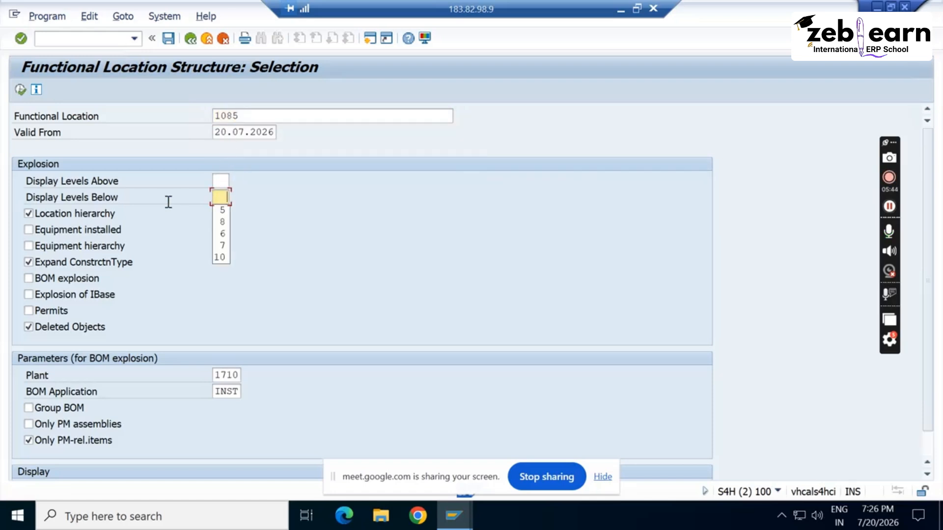
click(222, 211)
click(52, 232)
click(51, 247)
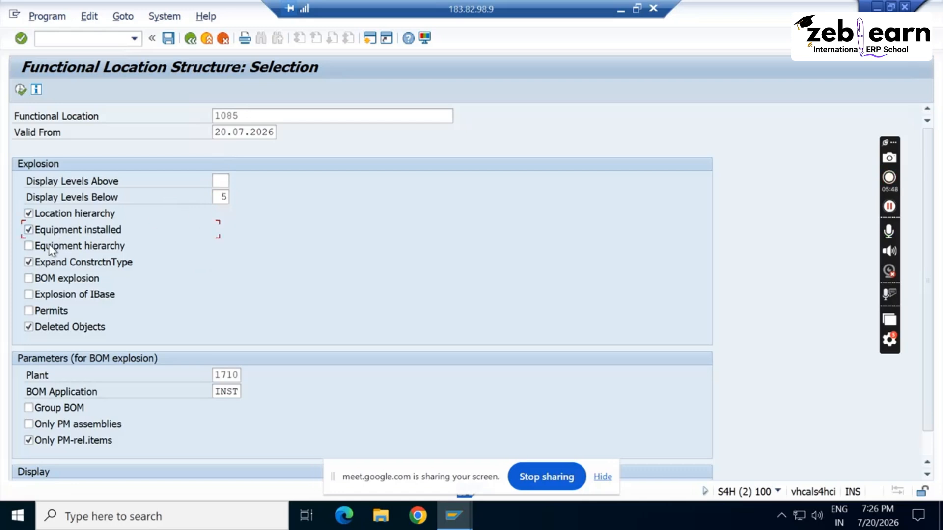
click(20, 91)
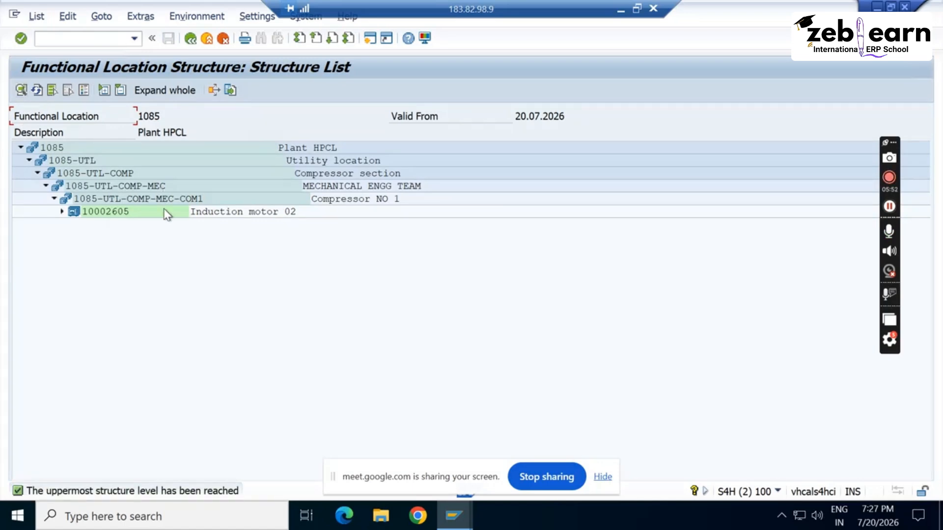
Copy equipment number 10002605 of Induction motor 02 from the structure list and return to the equipment task list window
click(132, 216)
click(456, 524)
click(449, 434)
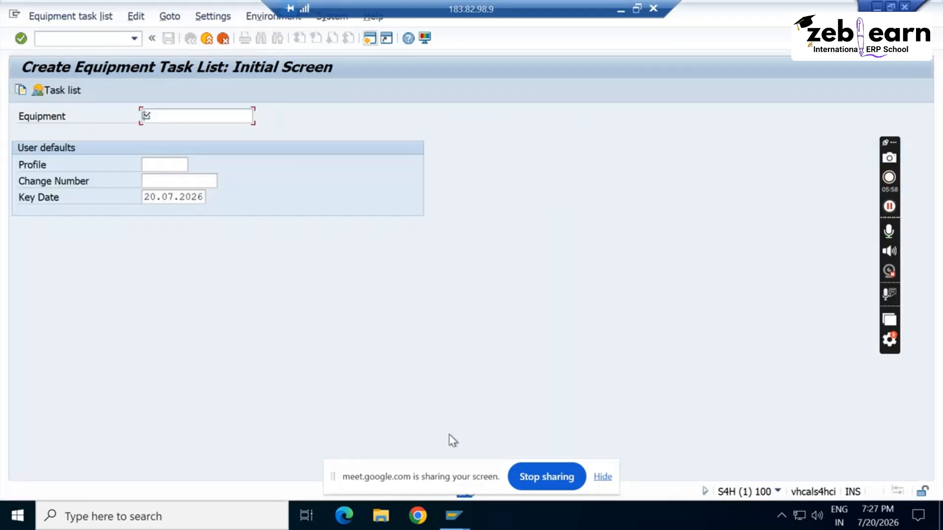
click(188, 180)
text(10002605)
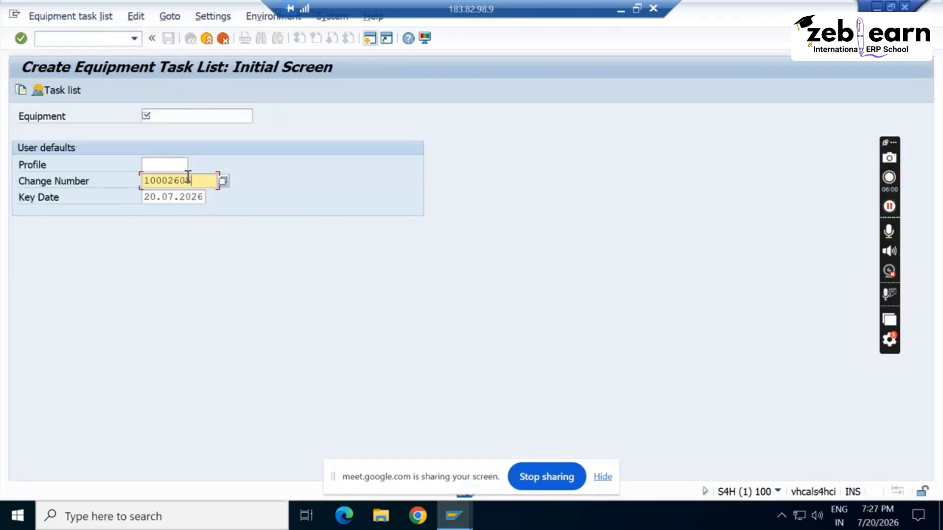
key(BackSpace)
key(BackSpace)
key(BackSpace)
key(BackSpace)
key(BackSpace)
key(BackSpace)
key(BackSpace)
key(BackSpace)
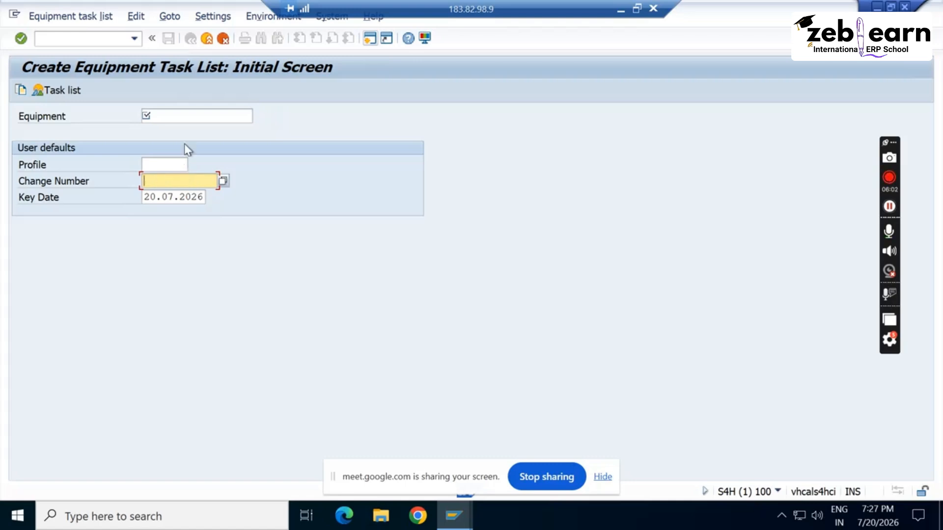
Enter 10002605 as the equipment for the task list and leave the change number empty
click(181, 117)
text(10002605)
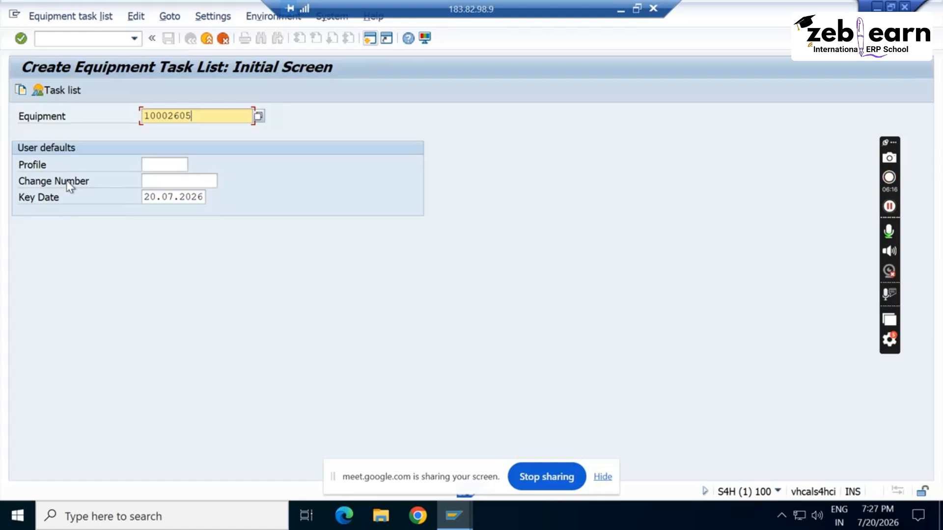
click(179, 179)
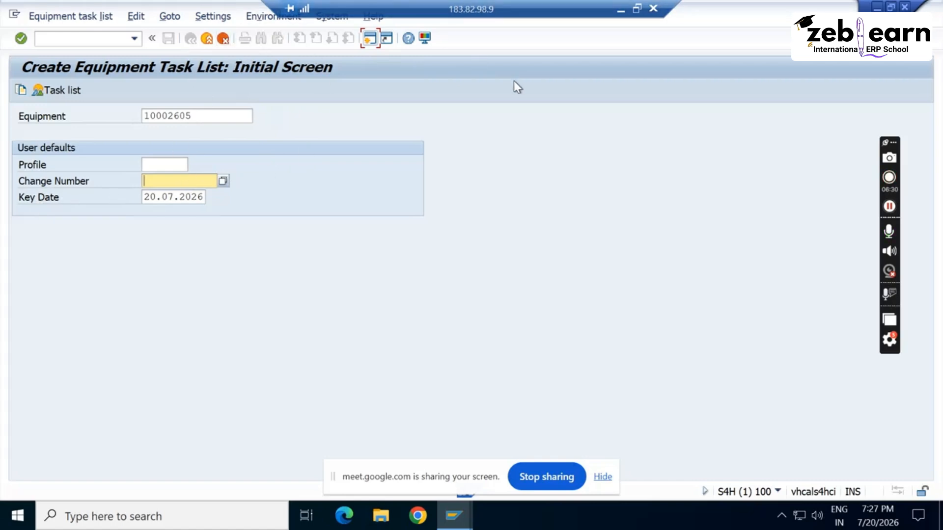
click(202, 181)
Examine the list of available task list profiles and close it without choosing one
click(156, 165)
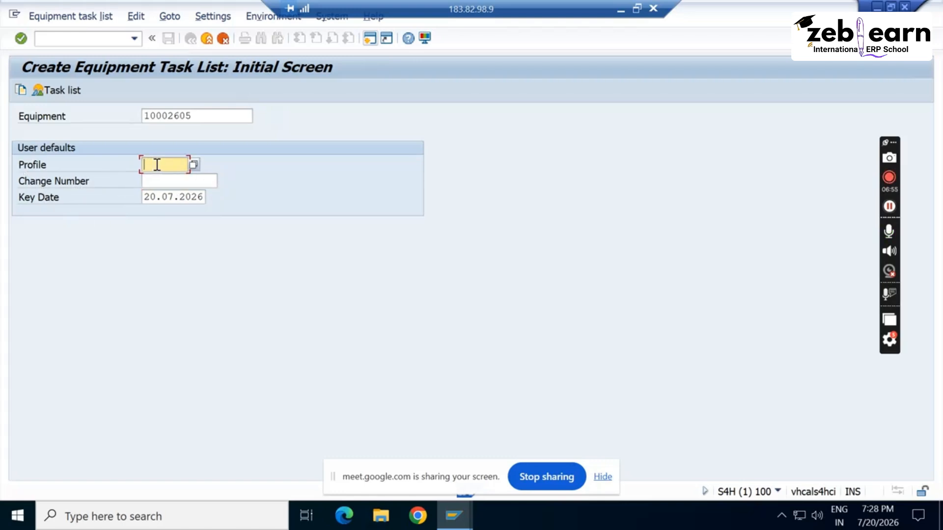
click(194, 165)
drag(224, 183, 384, 155)
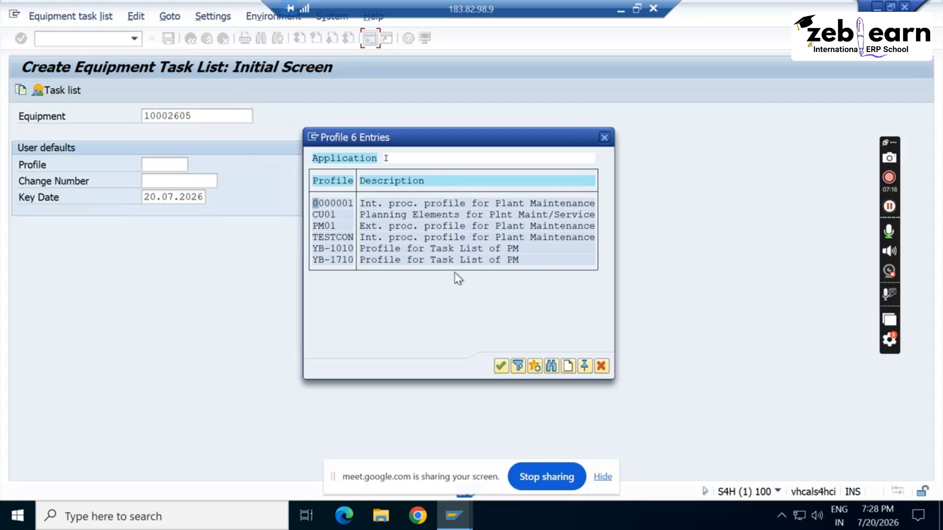
click(604, 139)
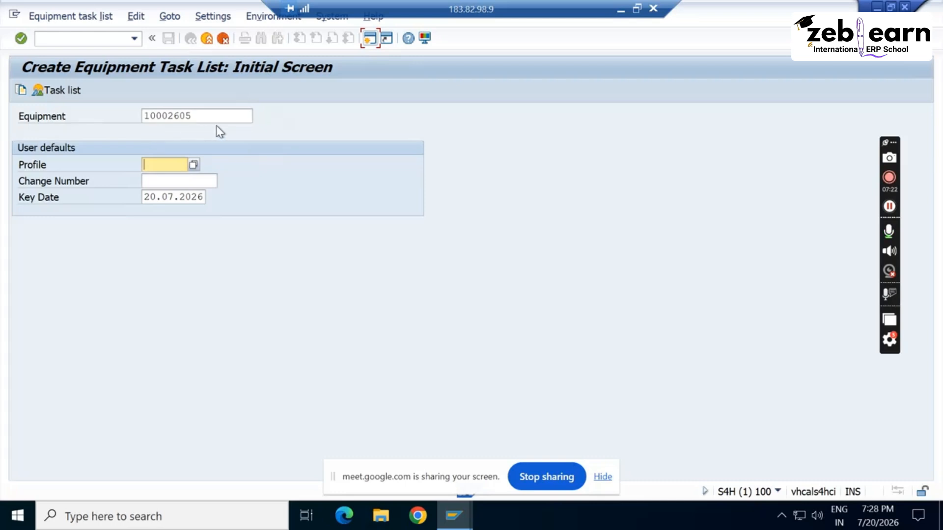
Proceed to the header general view of the equipment task list and highlight its group number
key(Return)
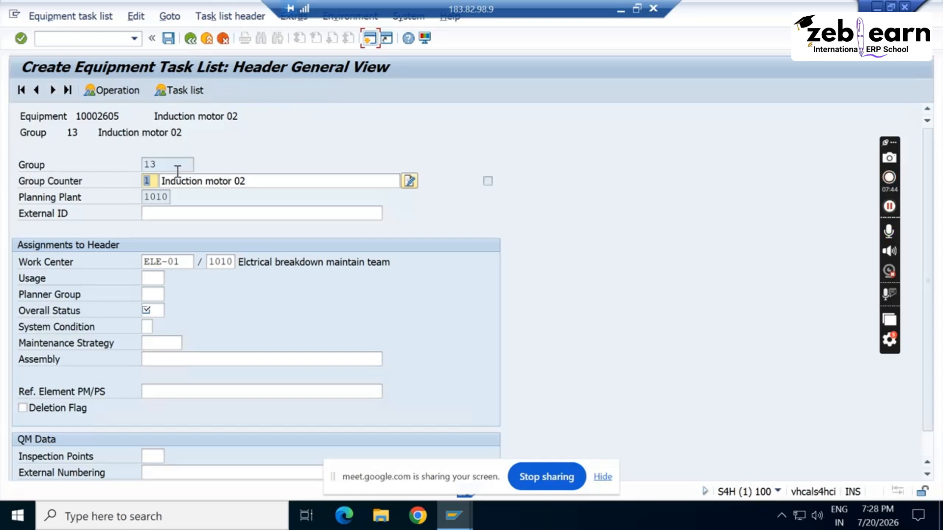
drag(175, 169, 140, 168)
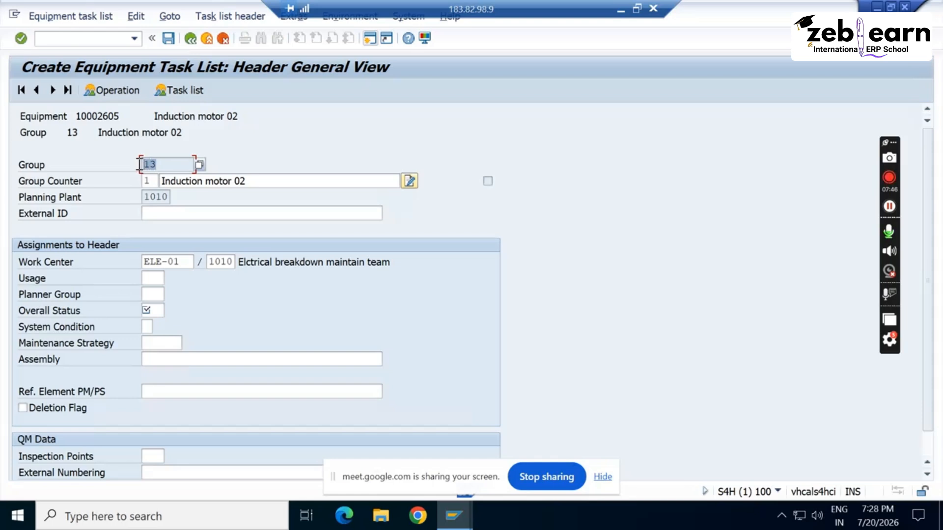
key(Return)
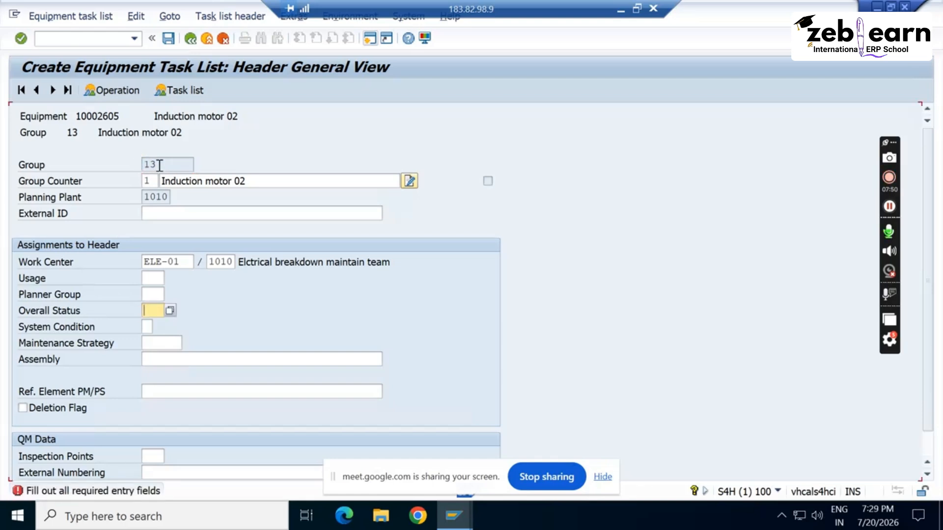
drag(159, 165, 142, 167)
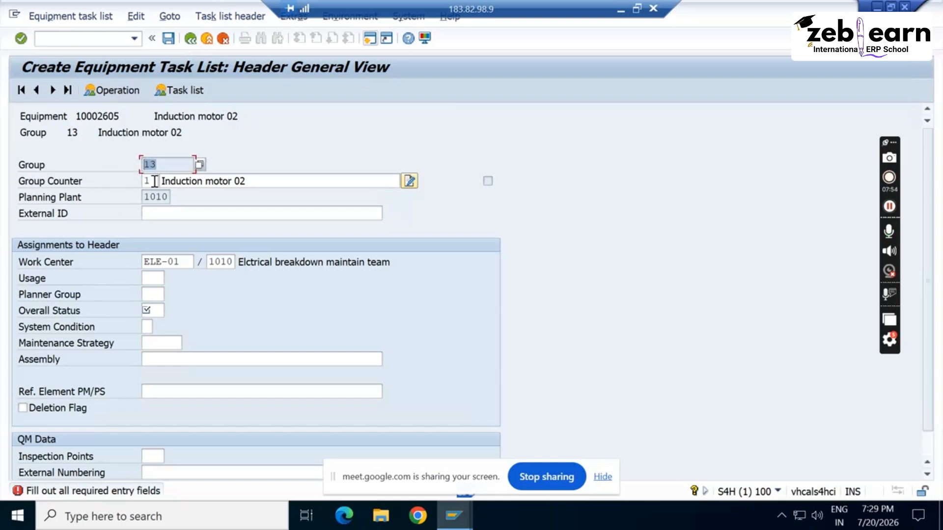
Try 2 and 3 as the group counter, and set it back to 1
click(154, 181)
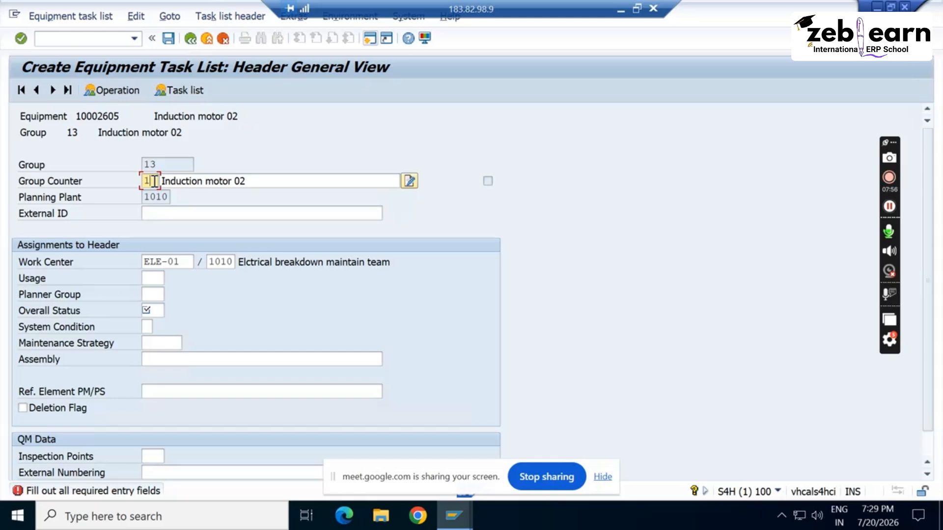
key(BackSpace)
key(Insert)
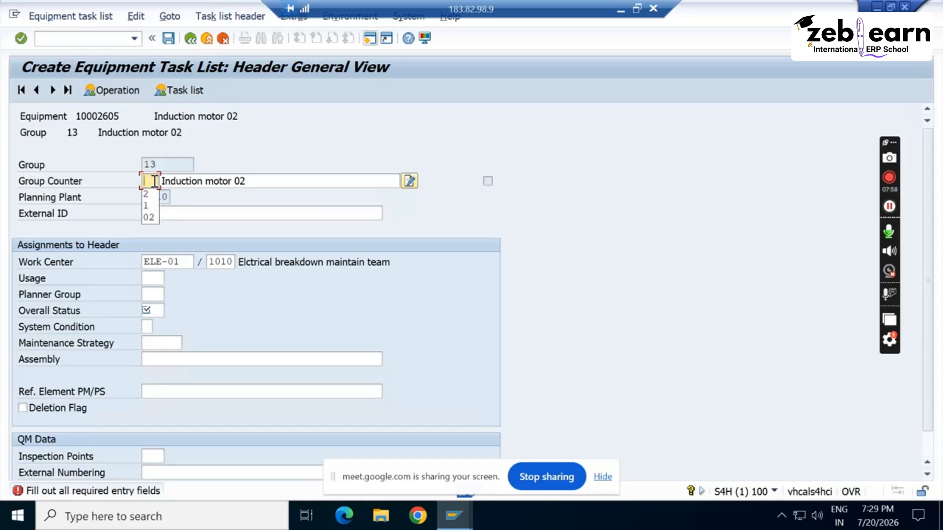
text(2)
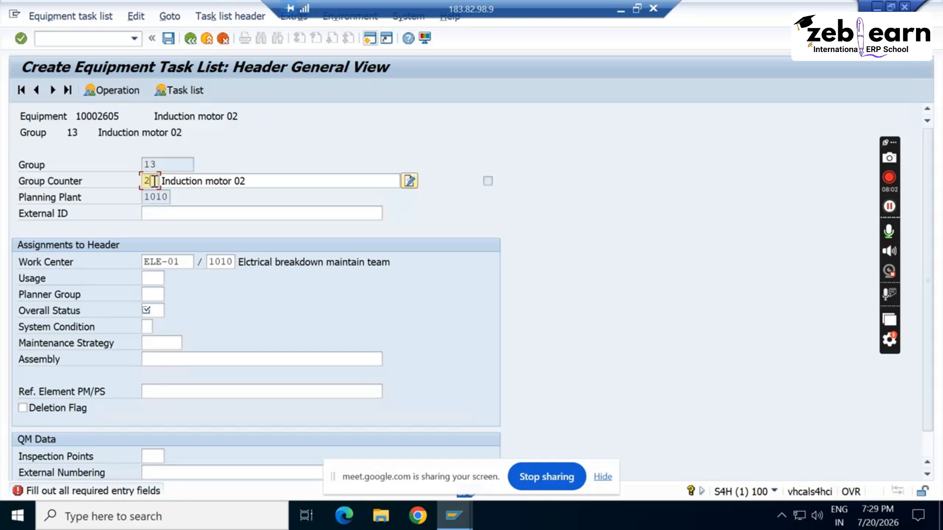
key(BackSpace)
text(3)
key(BackSpace)
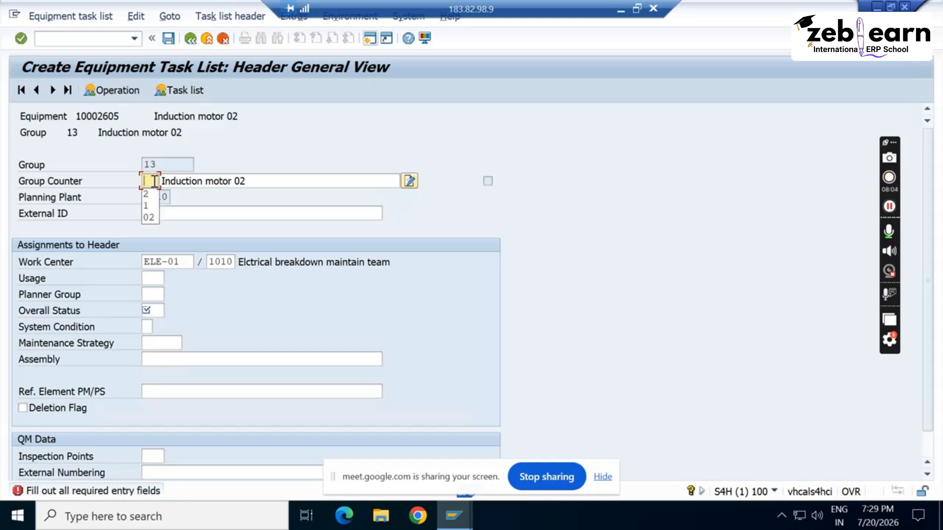
text(1)
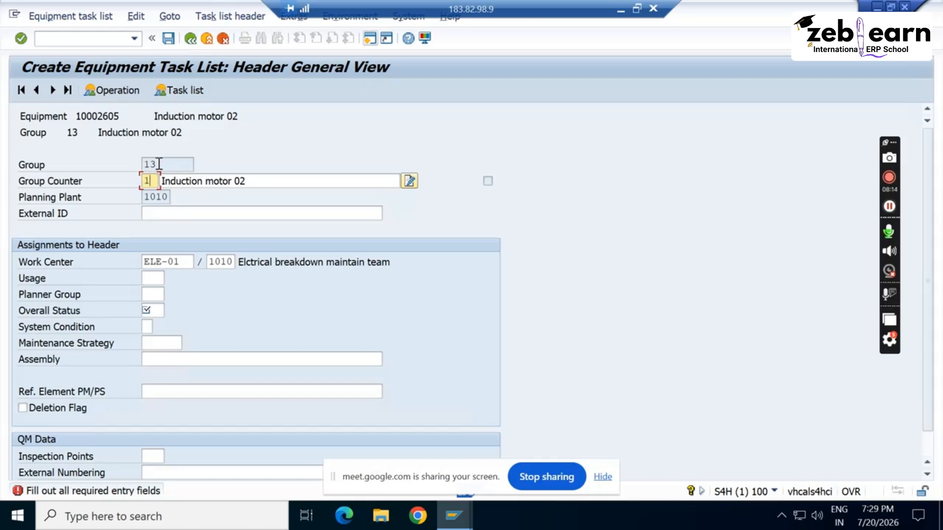
Highlight the group number and the group counter in the task list header
drag(153, 165, 126, 169)
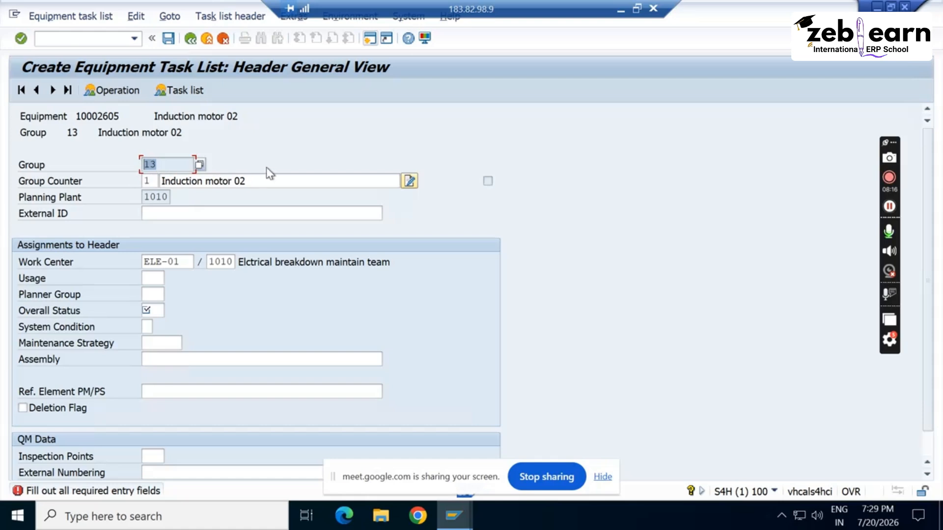
double_click(155, 181)
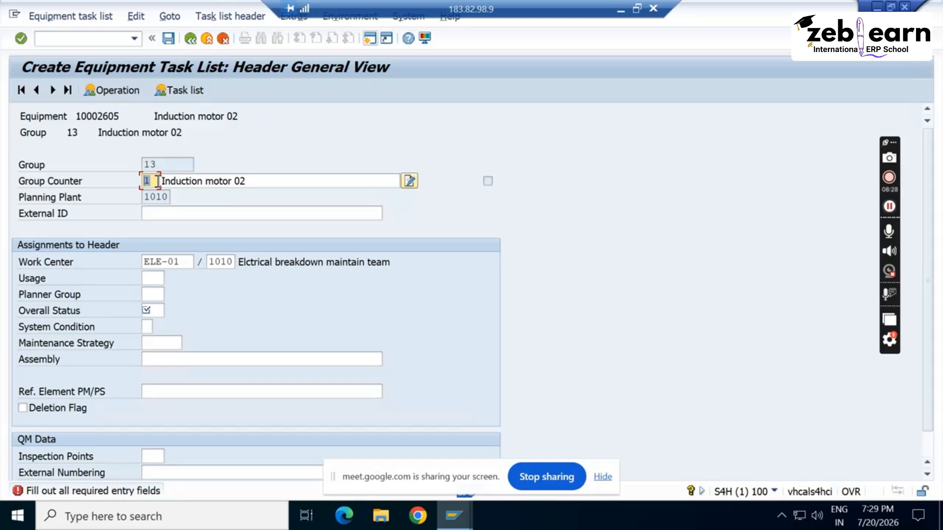
click(179, 168)
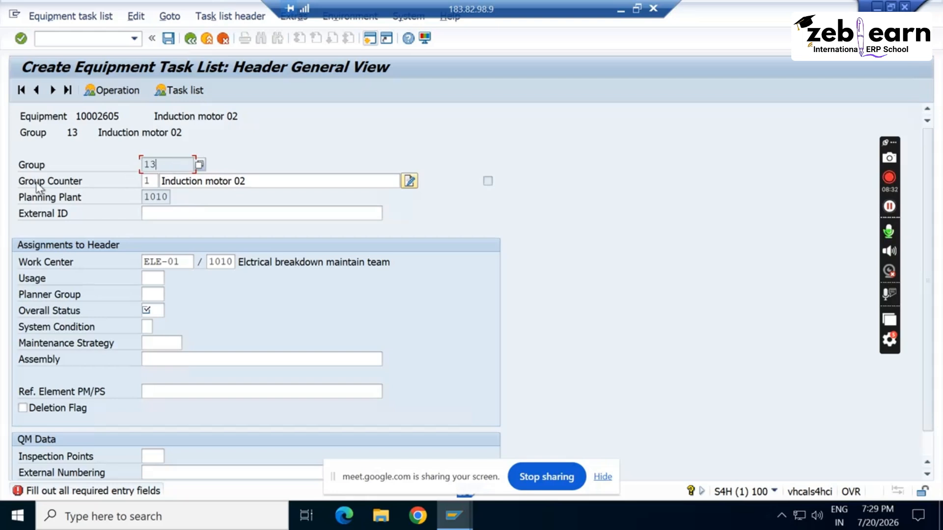
Replace the group counter description with "Equipment task list IM" in the task list header
click(254, 182)
key(BackSpace)
key(BackSpace)
key(BackSpace)
key(BackSpace)
key(BackSpace)
key(BackSpace)
key(BackSpace)
key(BackSpace)
key(BackSpace)
key(BackSpace)
key(BackSpace)
key(BackSpace)
key(BackSpace)
key(BackSpace)
key(BackSpace)
key(BackSpace)
key(BackSpace)
key(BackSpace)
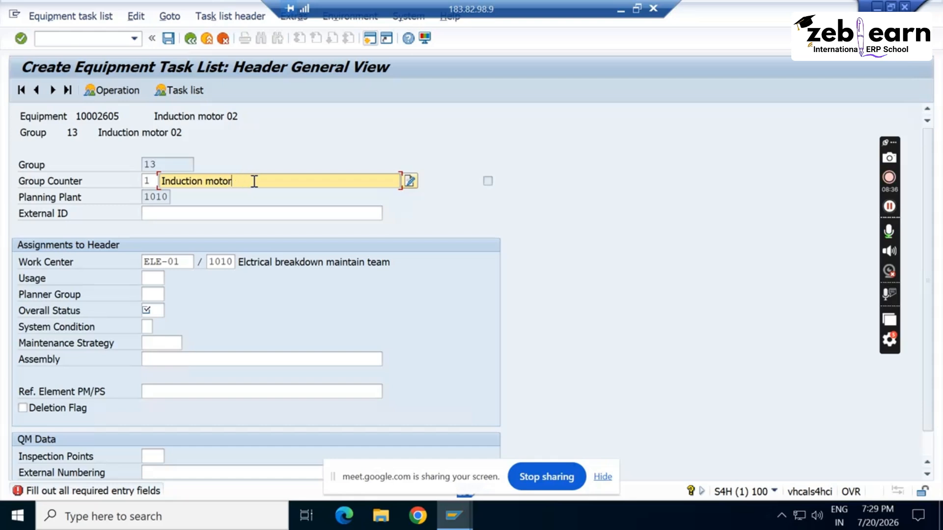
text(E)
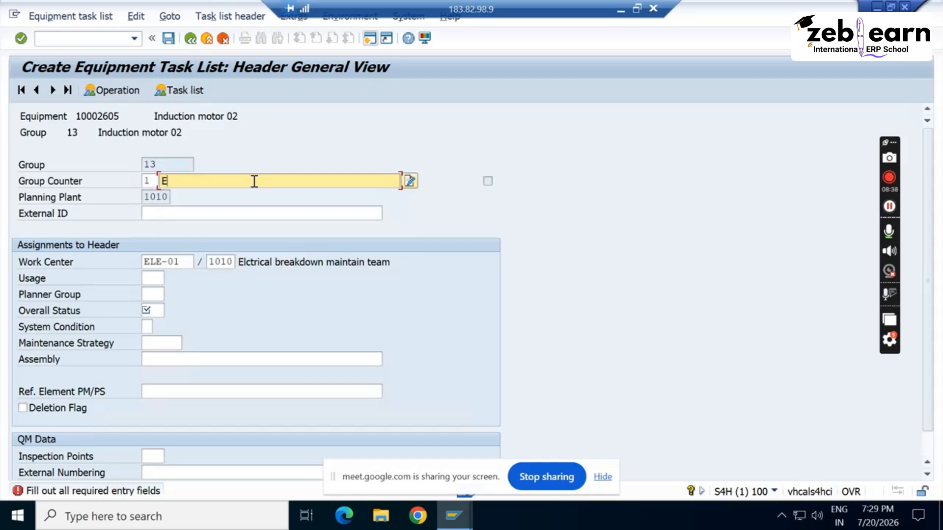
text(quipment task list)
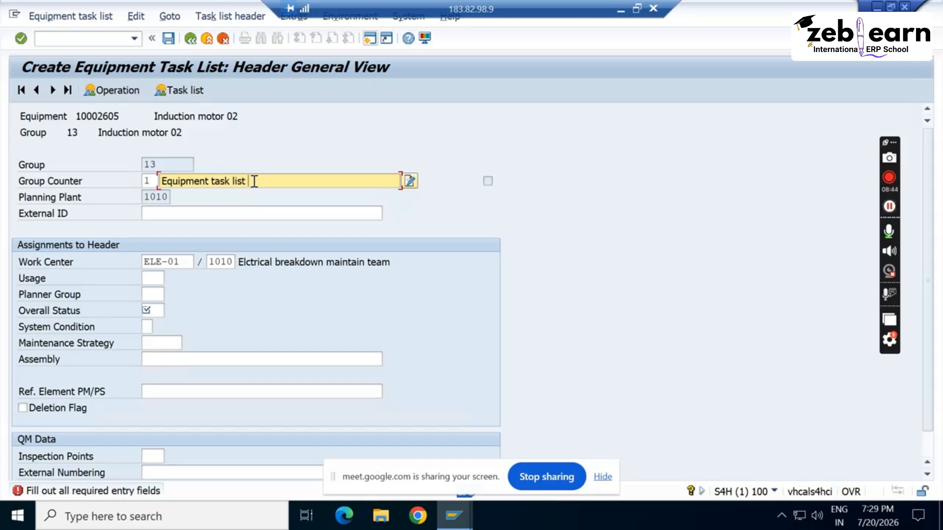
text( IM)
Highlight the planning plant, the external ID field and the work center with its description in the header
drag(167, 197, 141, 199)
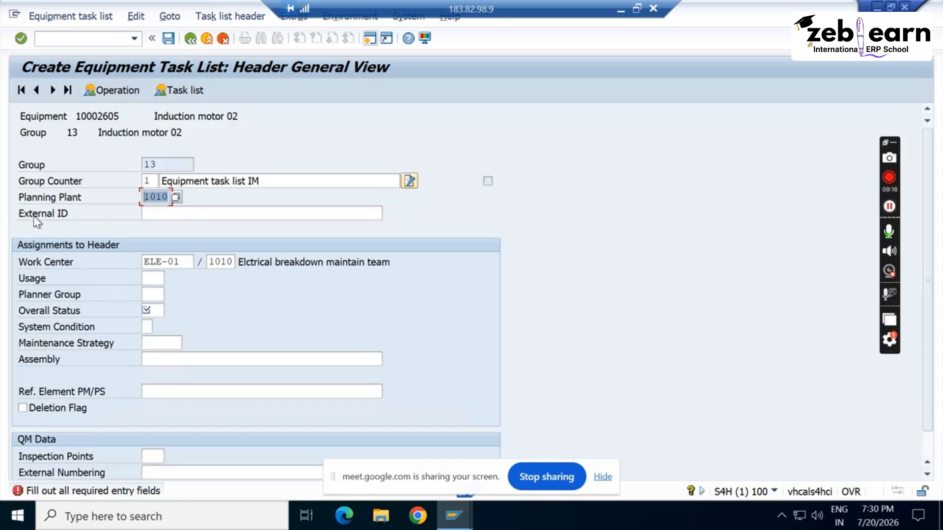
click(153, 212)
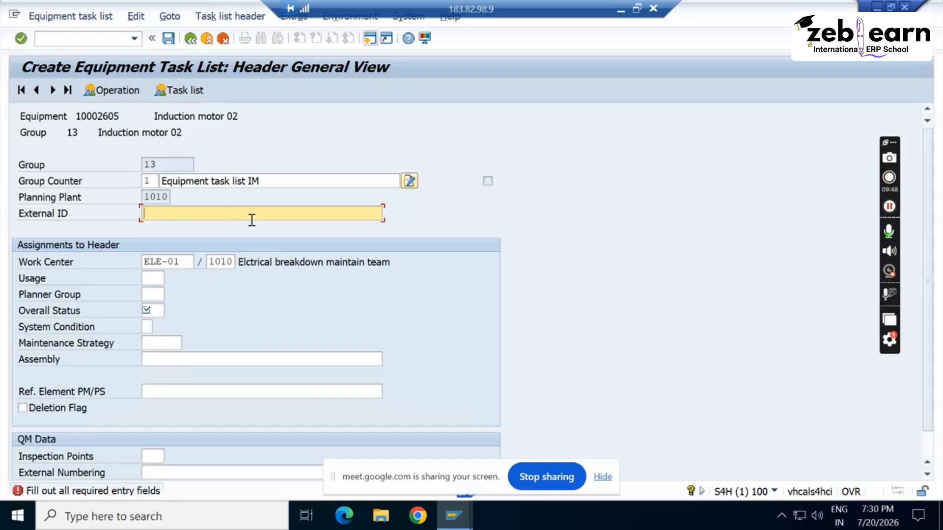
click(38, 216)
click(198, 214)
drag(390, 257, 200, 253)
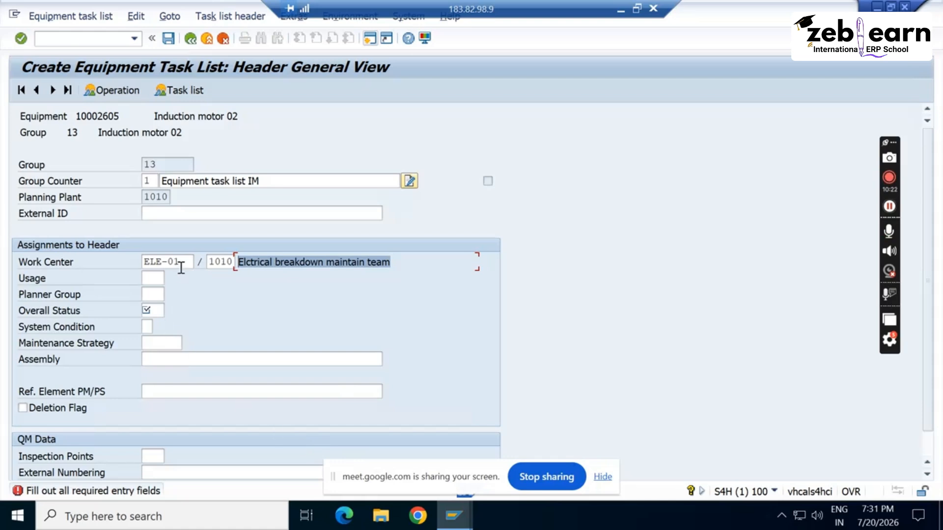
drag(183, 262, 142, 265)
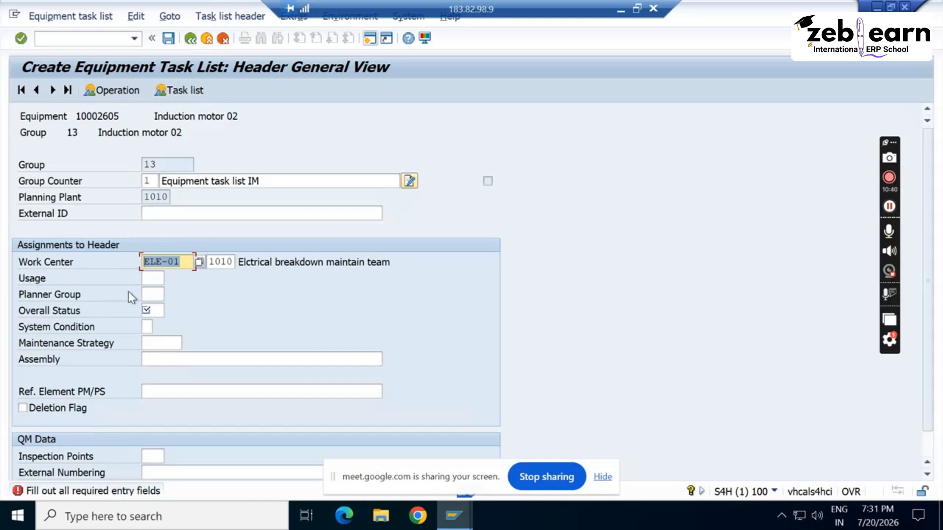
Set the task list usage to 4, Plant Maintenance, from the list of possible usages
click(153, 278)
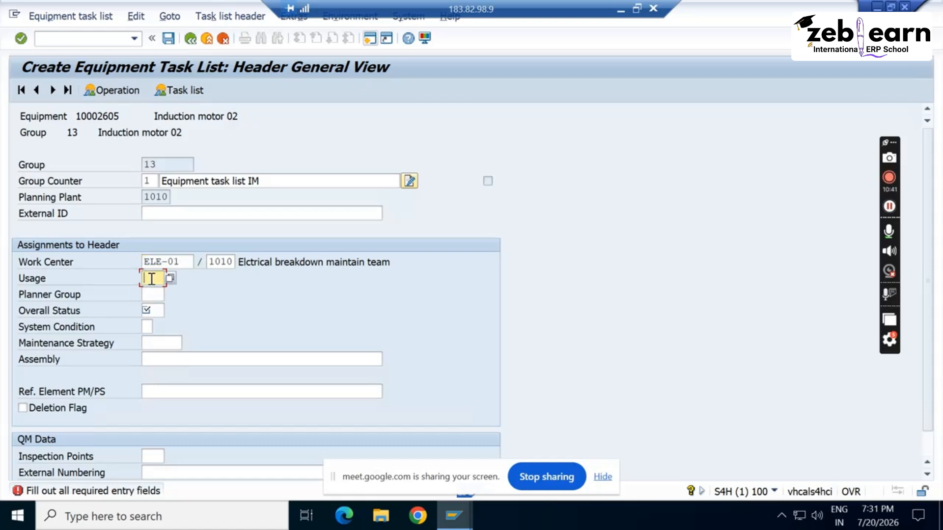
click(50, 279)
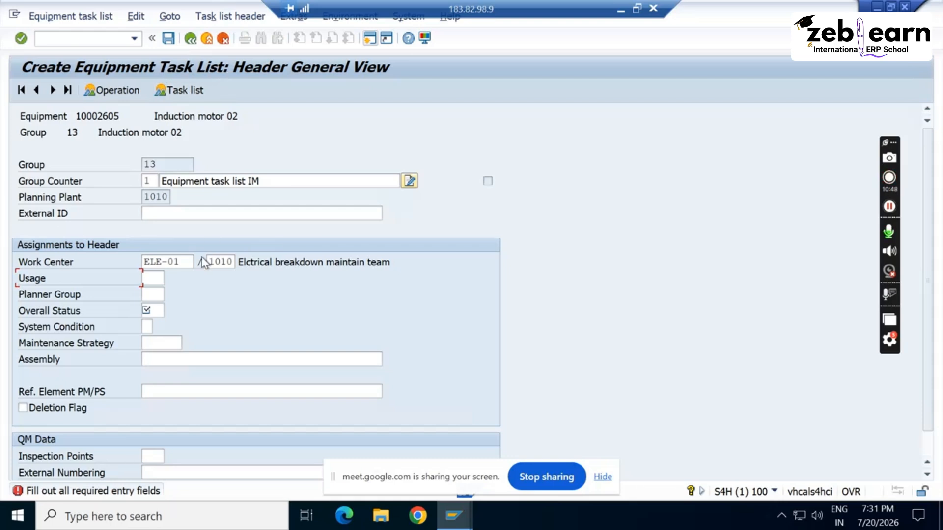
click(157, 274)
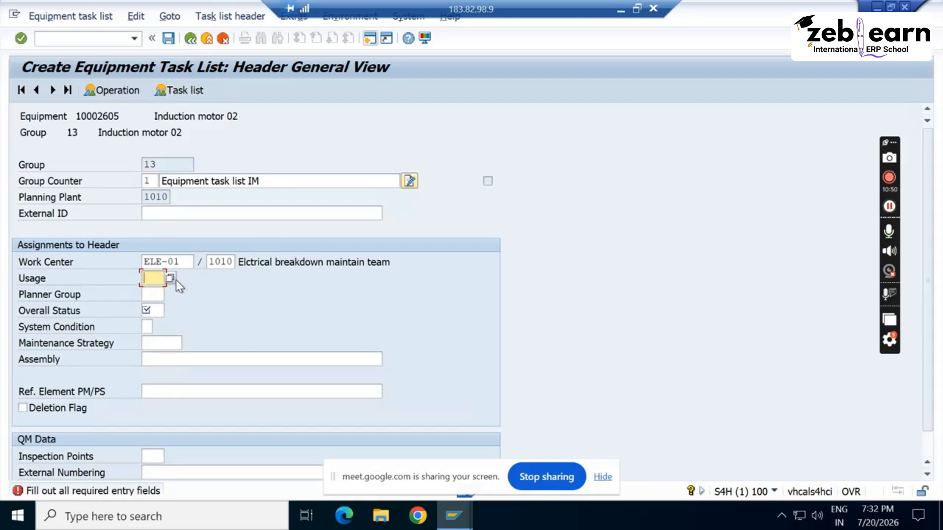
click(170, 278)
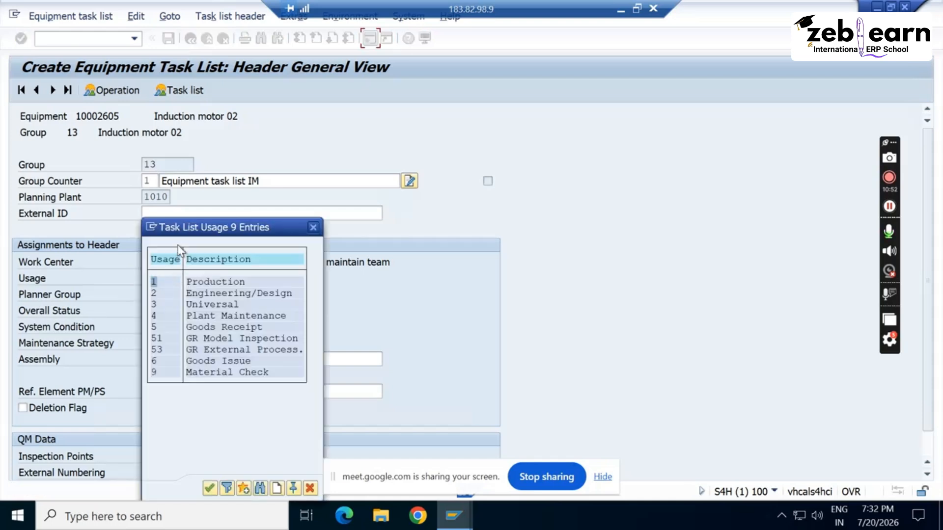
drag(179, 235, 455, 156)
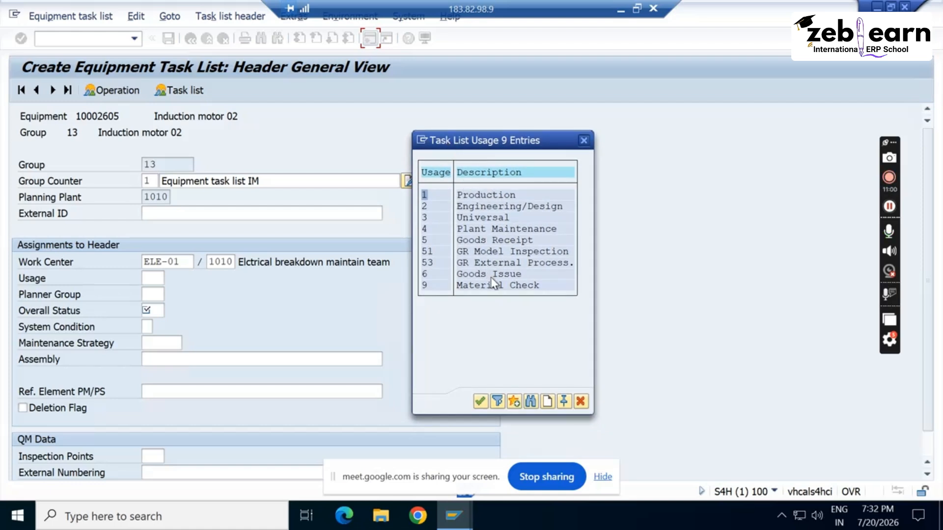
double_click(482, 229)
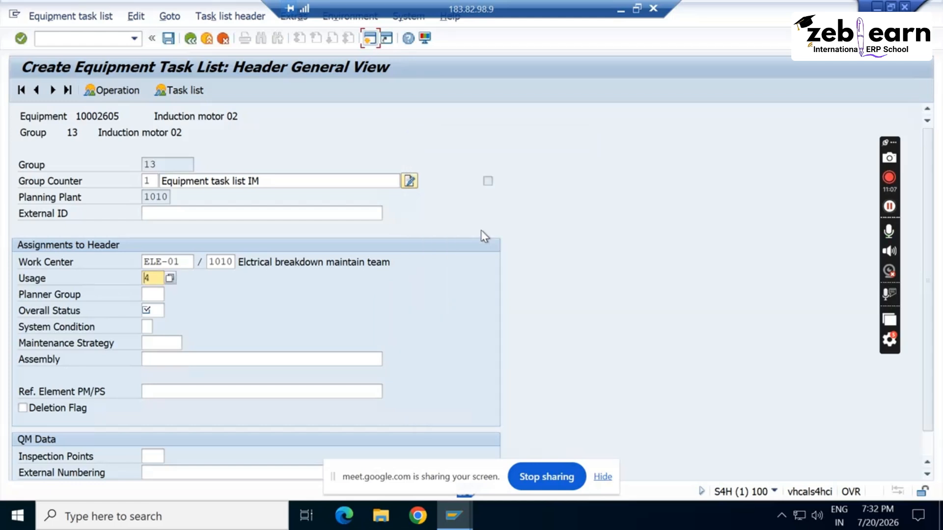
Review the possible task list usages and close the list without choosing one
click(169, 278)
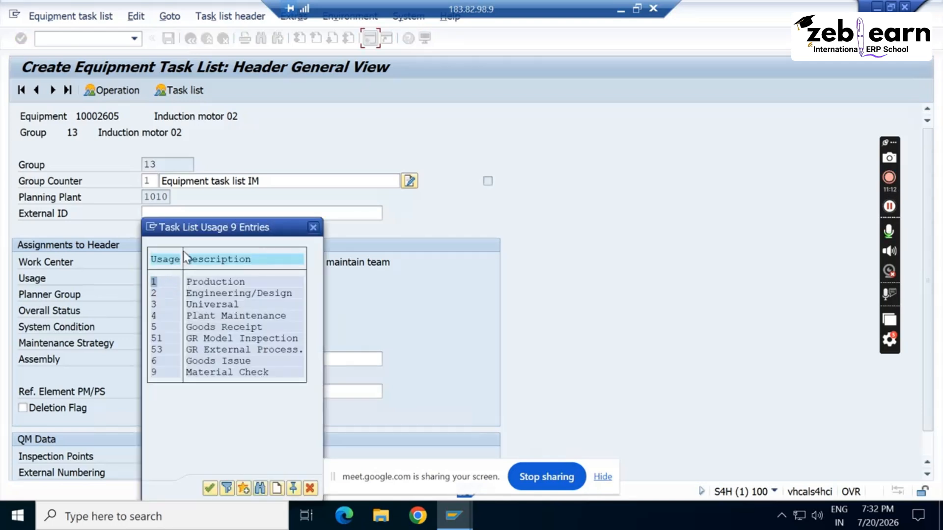
drag(201, 228, 428, 155)
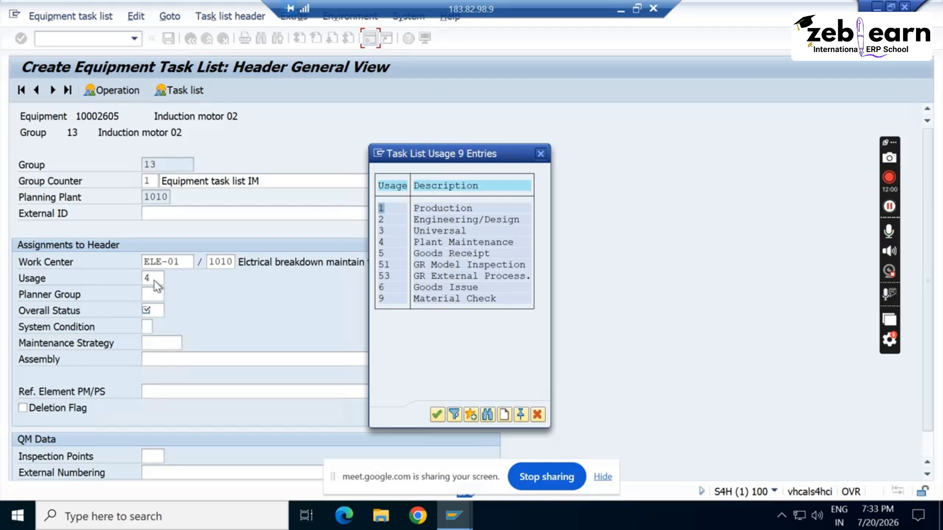
click(540, 154)
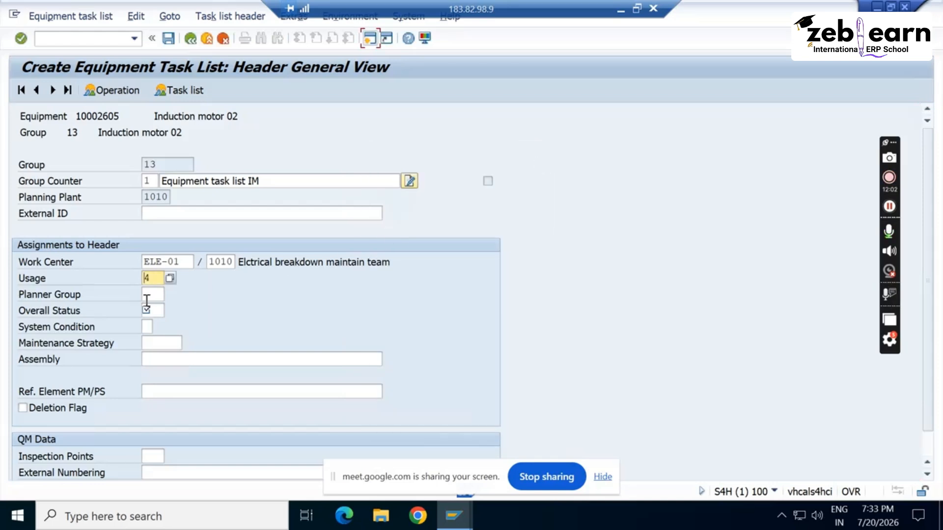
Clear the usage field and restore 4, then choose Plant Maintenance again from the possible usages
click(155, 278)
key(BackSpace)
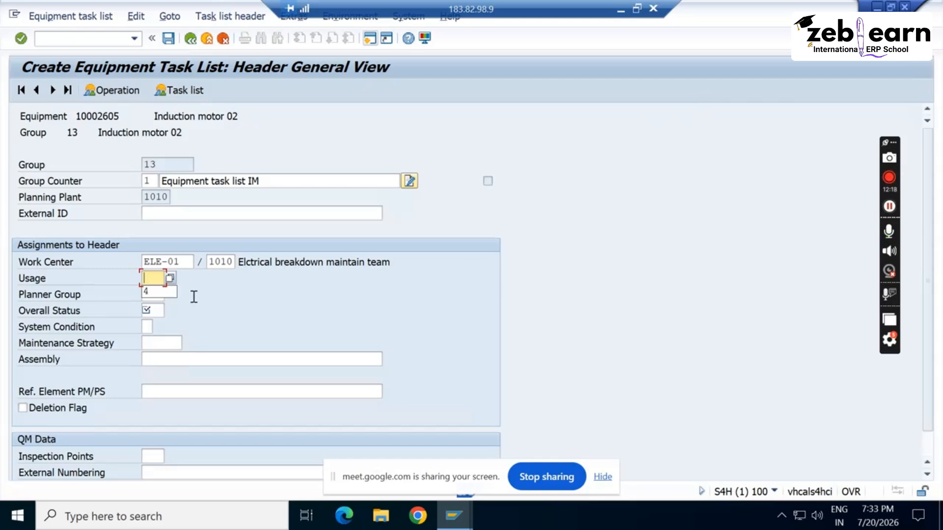
click(146, 291)
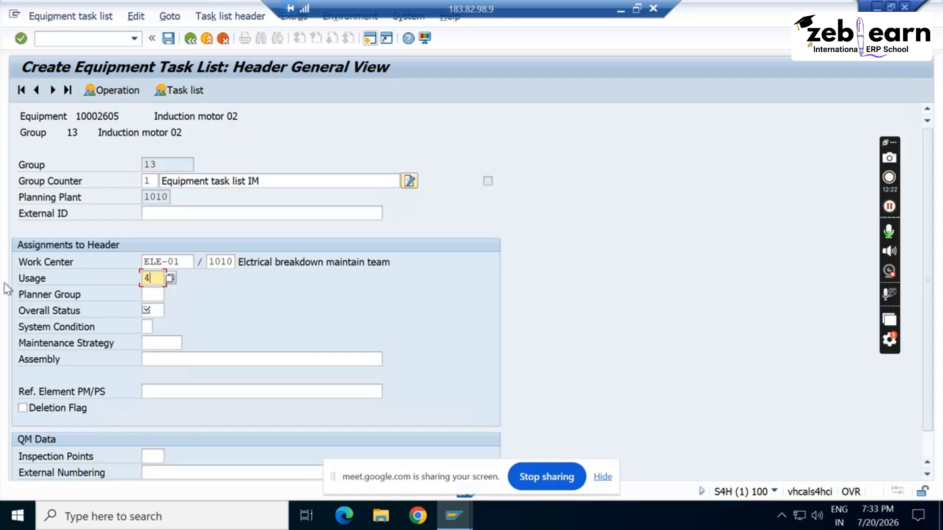
click(170, 279)
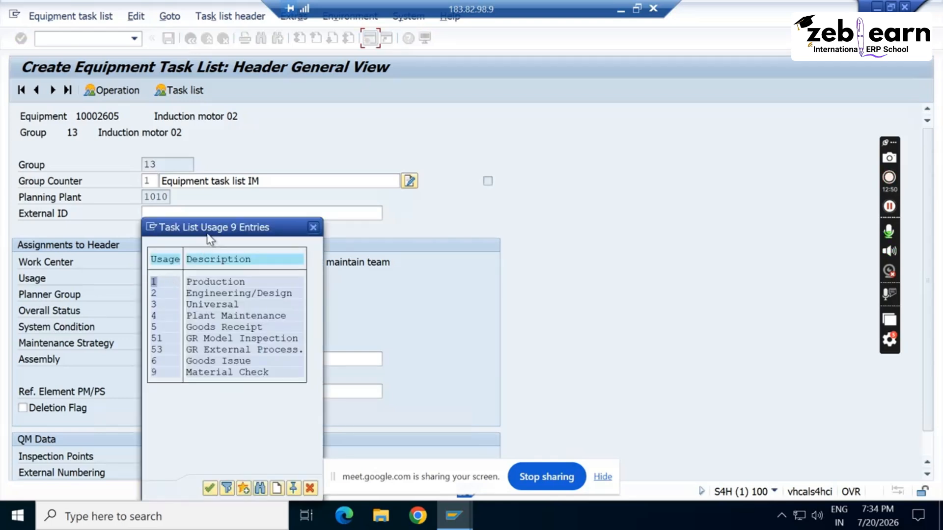
drag(207, 234, 551, 107)
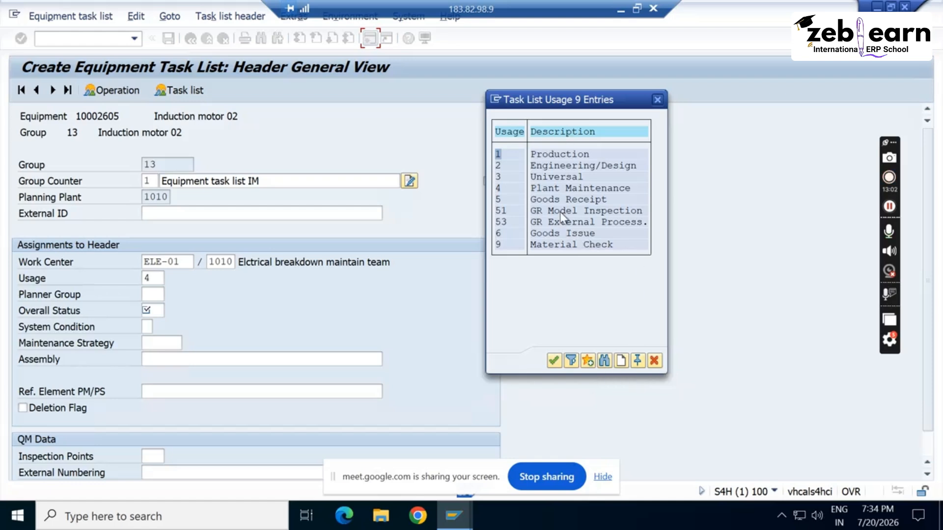
click(535, 189)
double_click(563, 187)
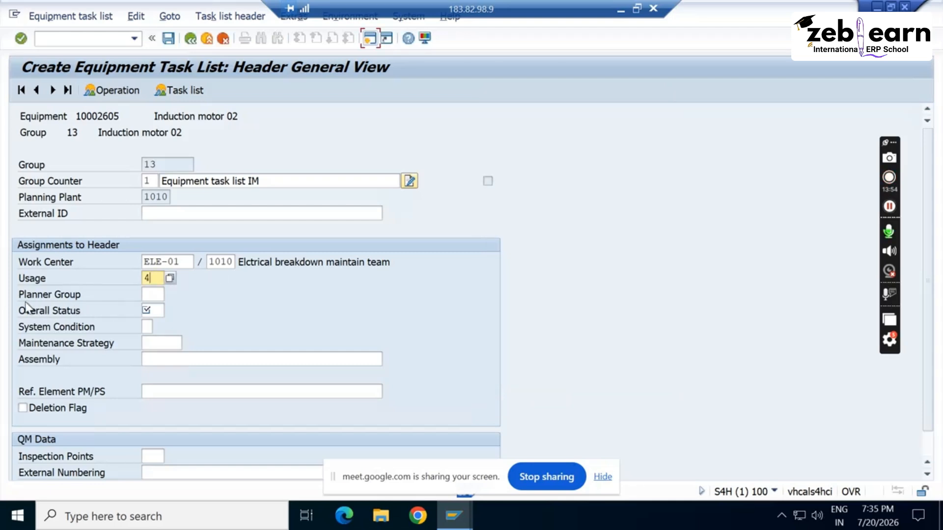
Set the planner group to YB1, Planner Maintenance, from the groups available for plant 1010
click(146, 295)
click(171, 294)
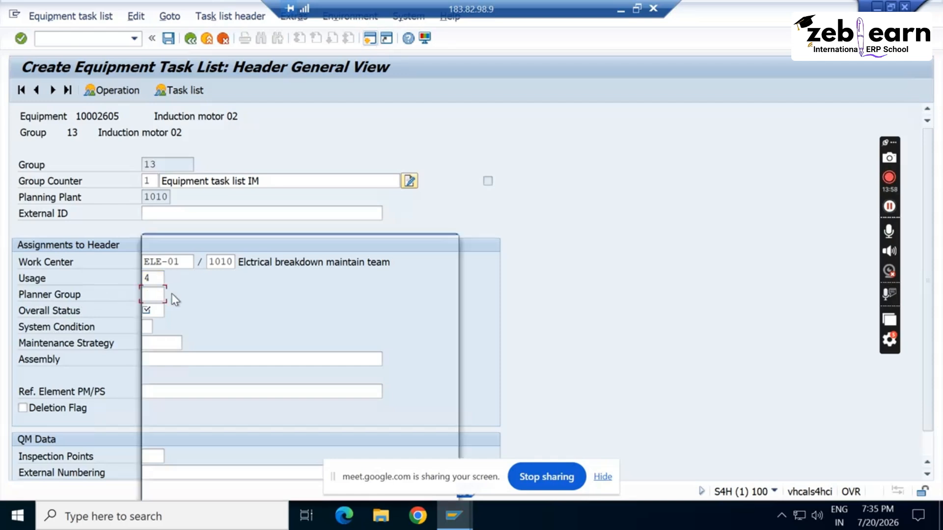
drag(221, 246, 565, 101)
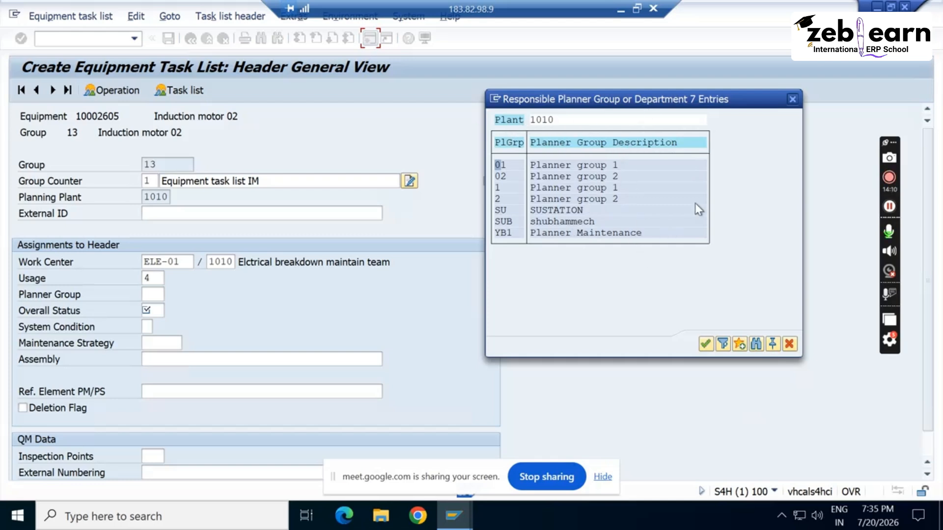
double_click(547, 234)
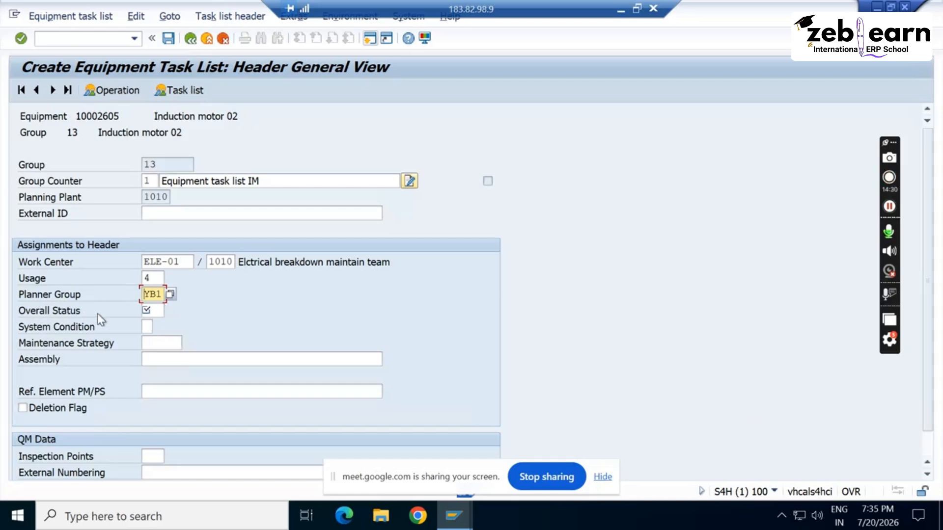
Set the overall status of the task list to 4, Released (General)
click(160, 310)
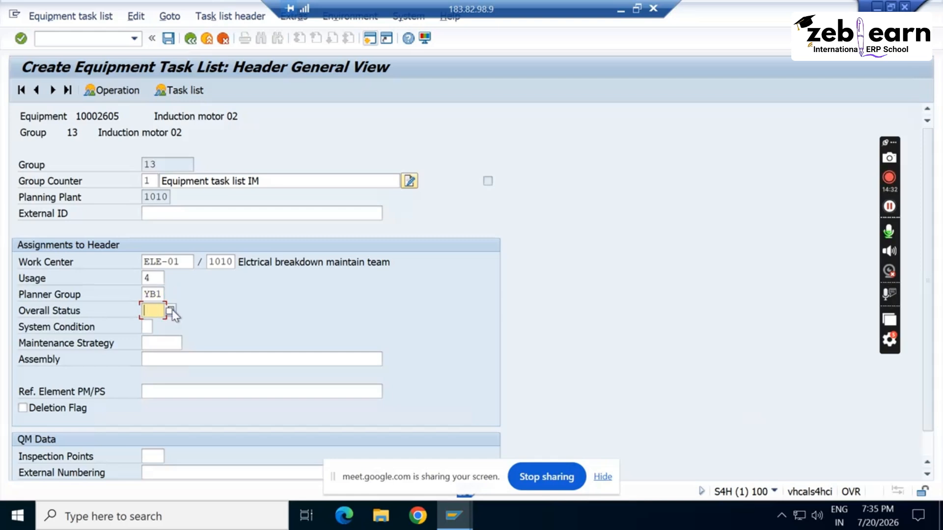
click(170, 310)
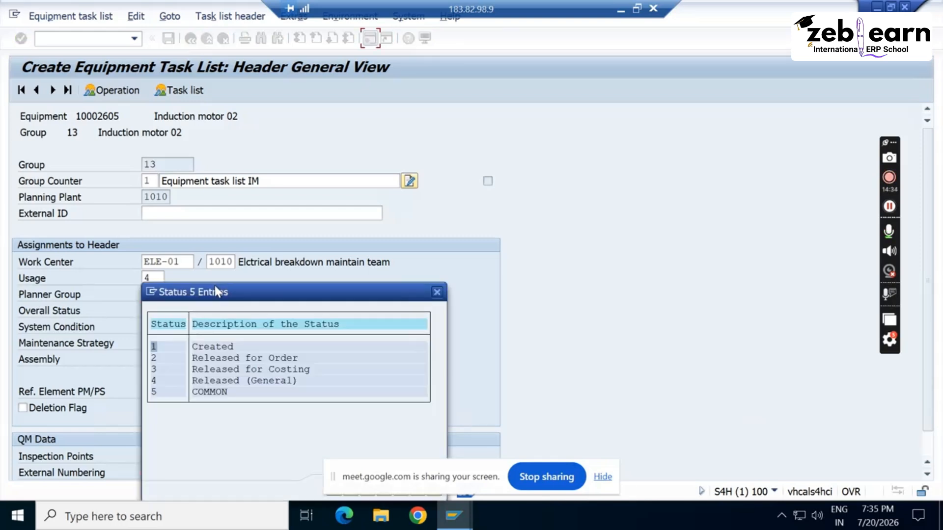
drag(216, 291, 460, 128)
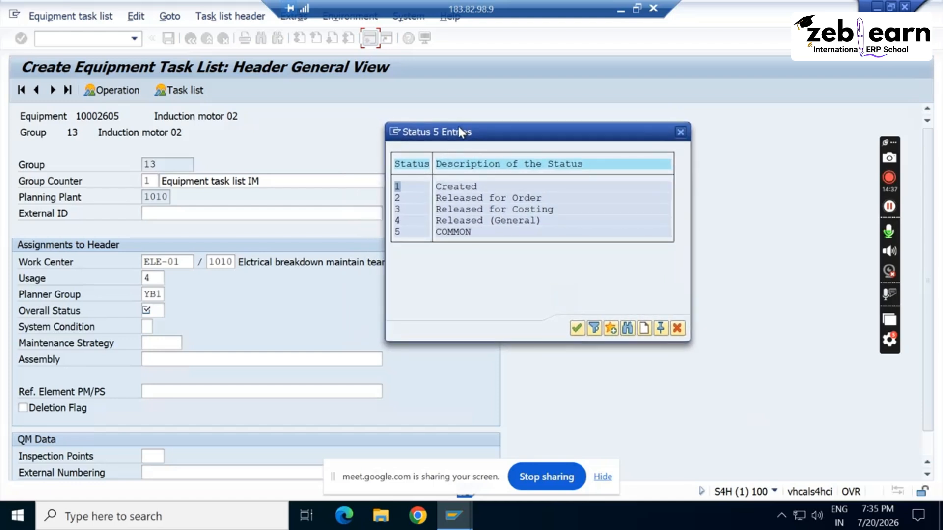
click(471, 222)
double_click(496, 222)
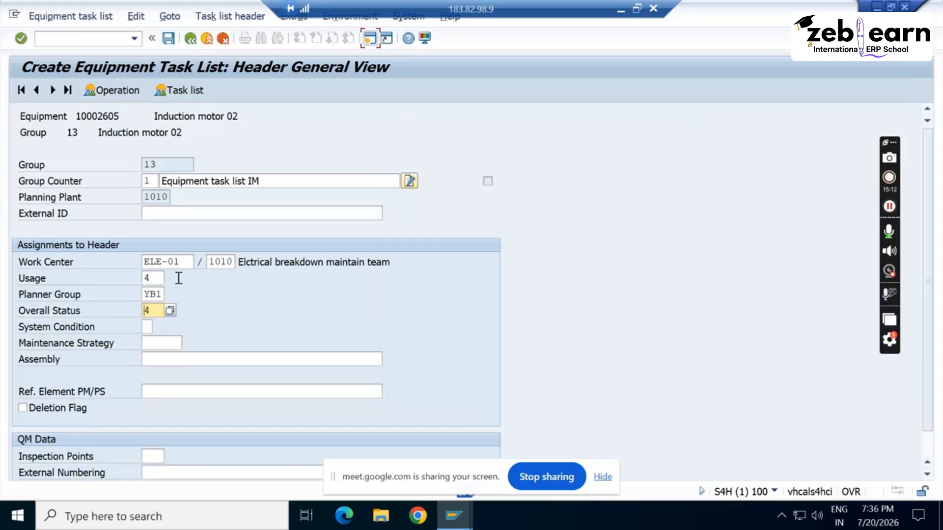
Review the possible overall statuses and choose 4, Released (General), once more
click(225, 292)
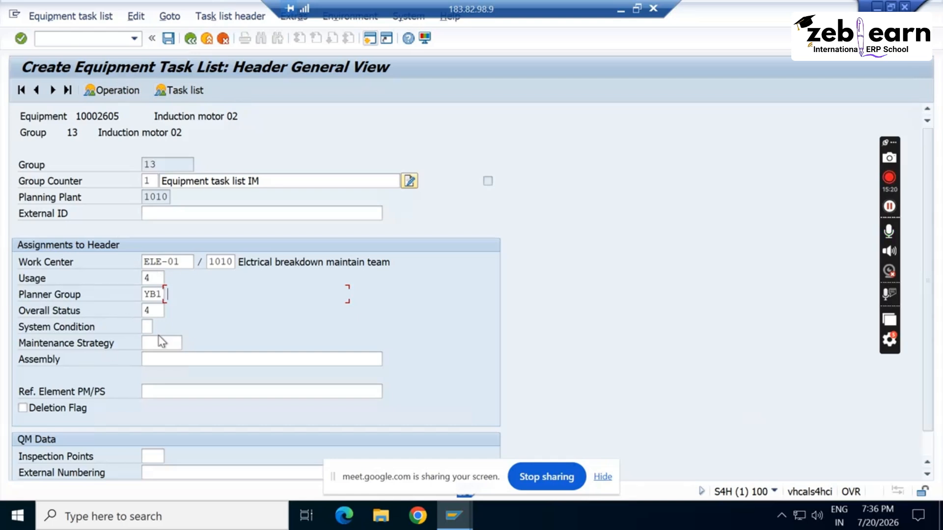
click(220, 284)
click(157, 310)
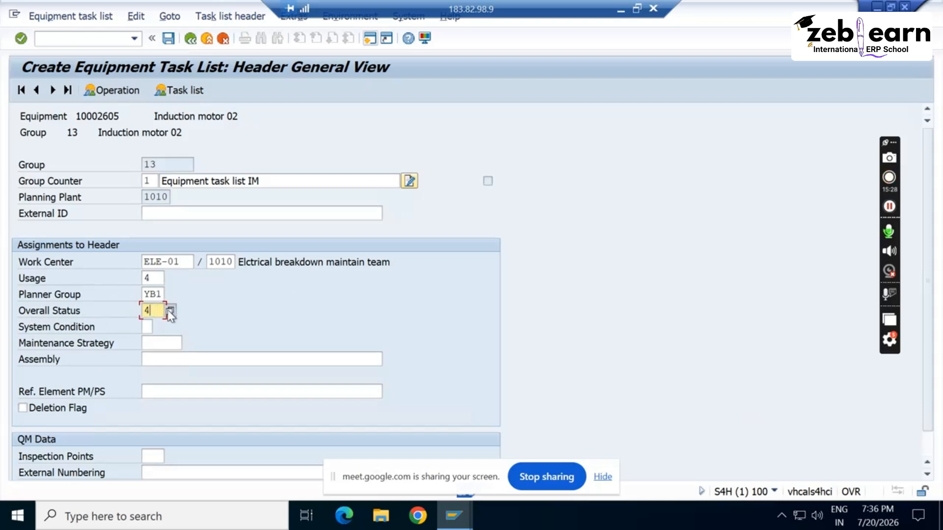
click(169, 311)
drag(224, 292, 427, 141)
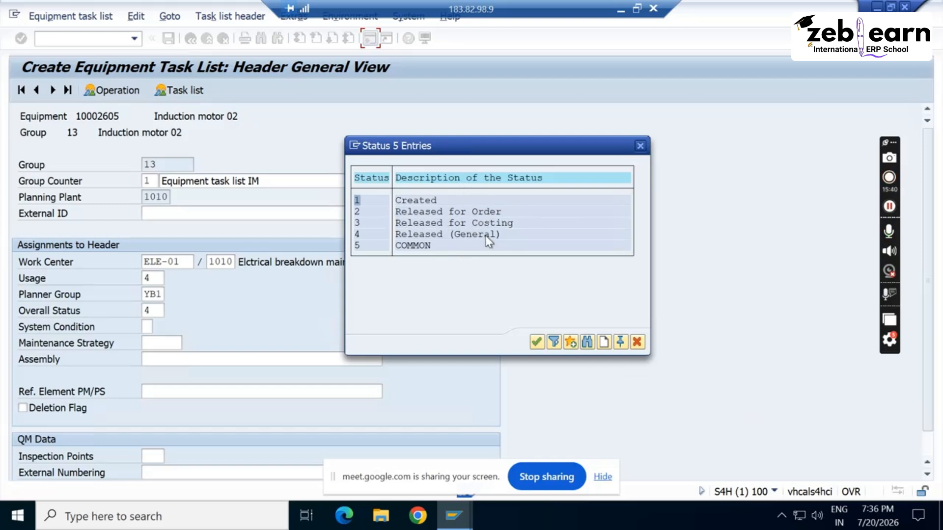
double_click(440, 237)
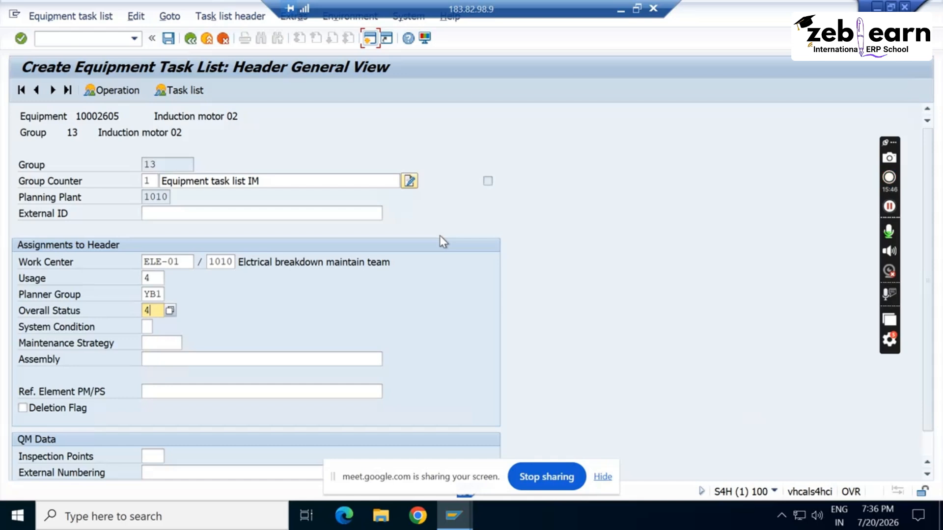
click(288, 298)
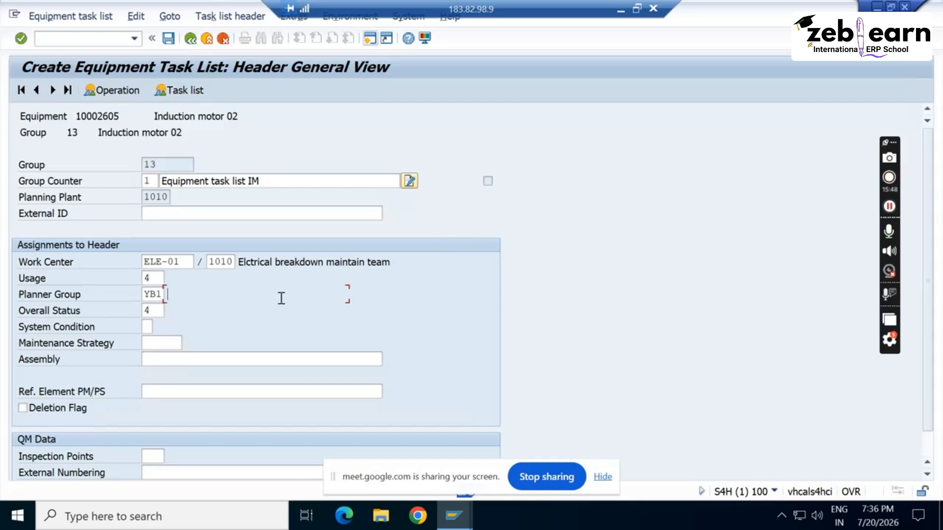
click(149, 310)
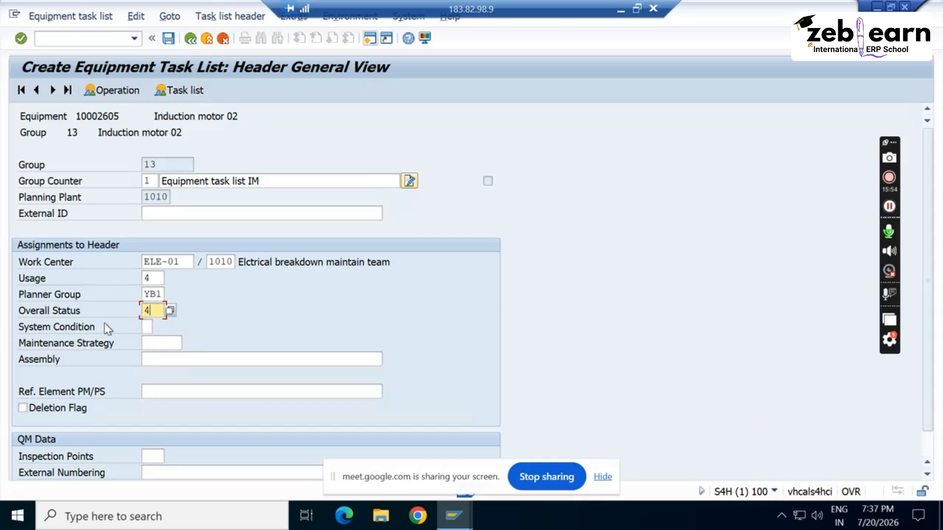
Set the system condition of the task list to 0, not in operation, from the possible operating conditions
click(144, 325)
click(158, 326)
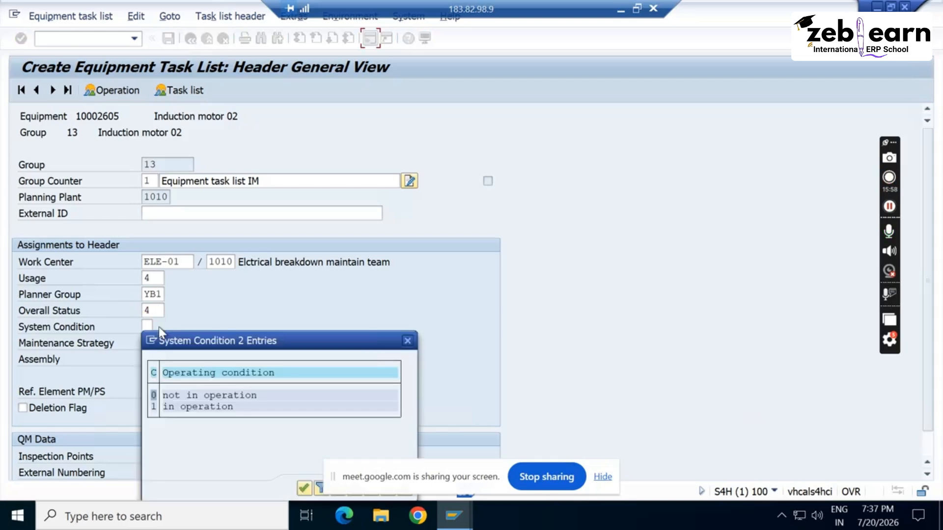
drag(191, 344, 449, 151)
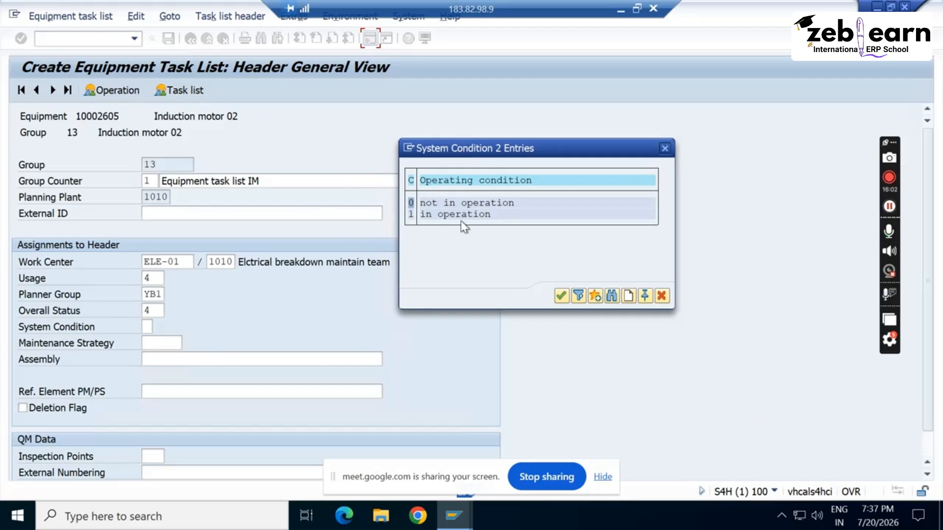
double_click(443, 201)
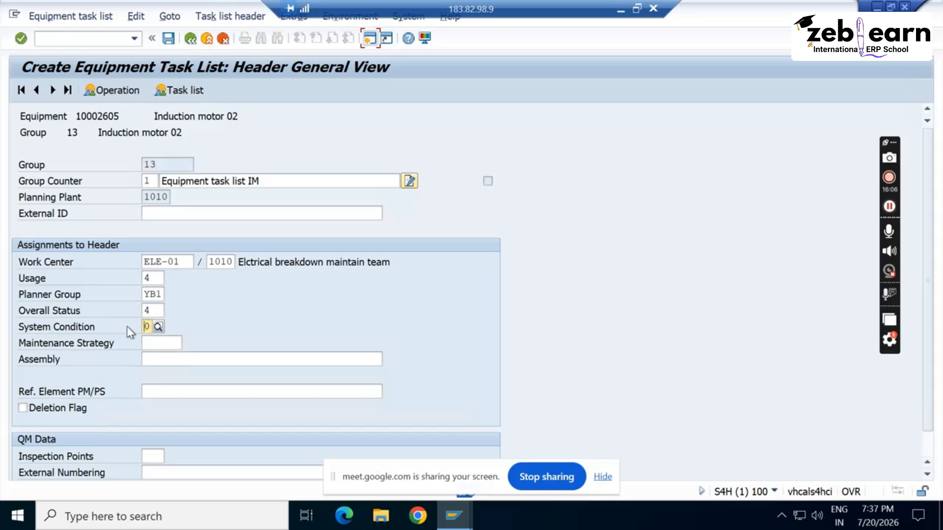
click(152, 327)
Assign the maintenance strategy STIM, Stratergy for IM, to the task list header from the available strategies
click(156, 344)
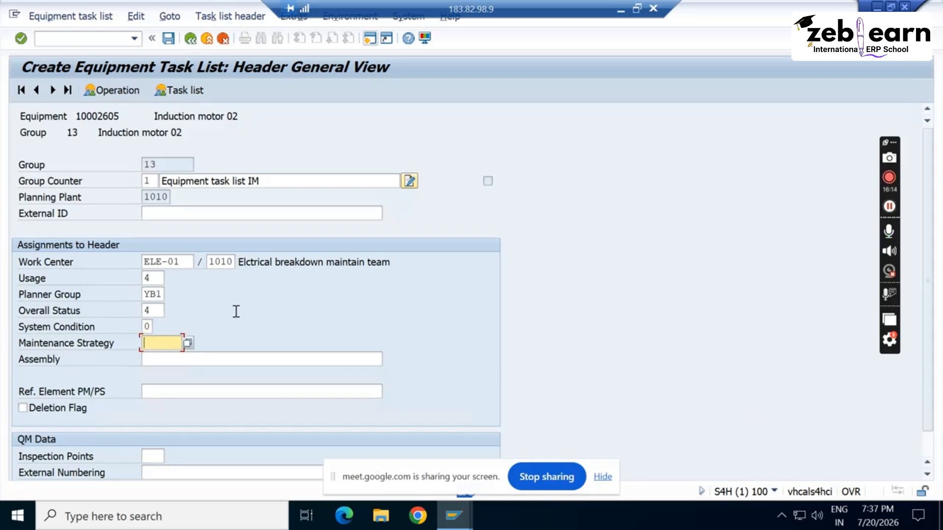
scroll(238, 315, down, 1)
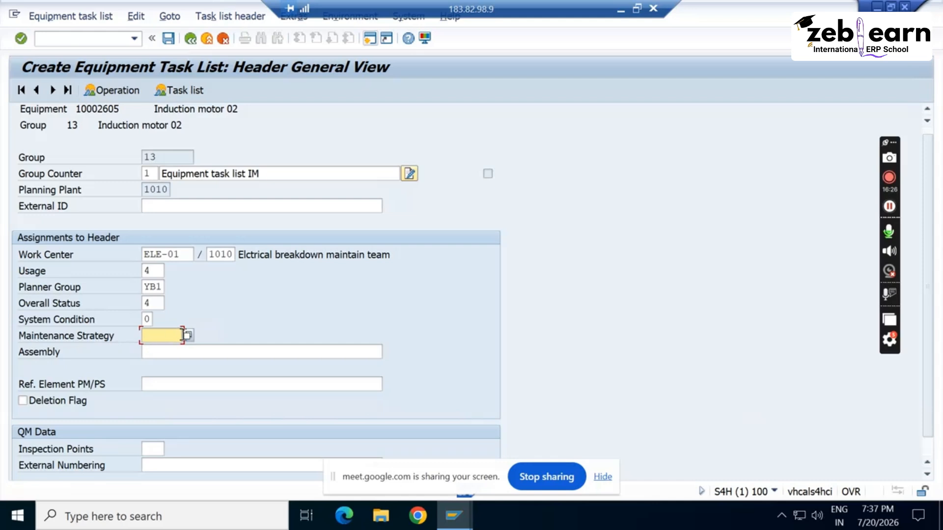
click(188, 336)
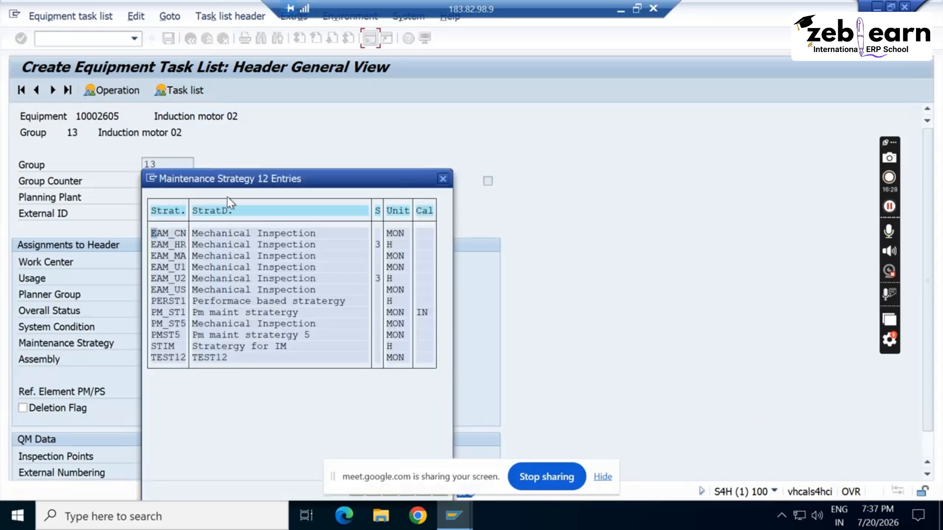
drag(229, 189, 352, 129)
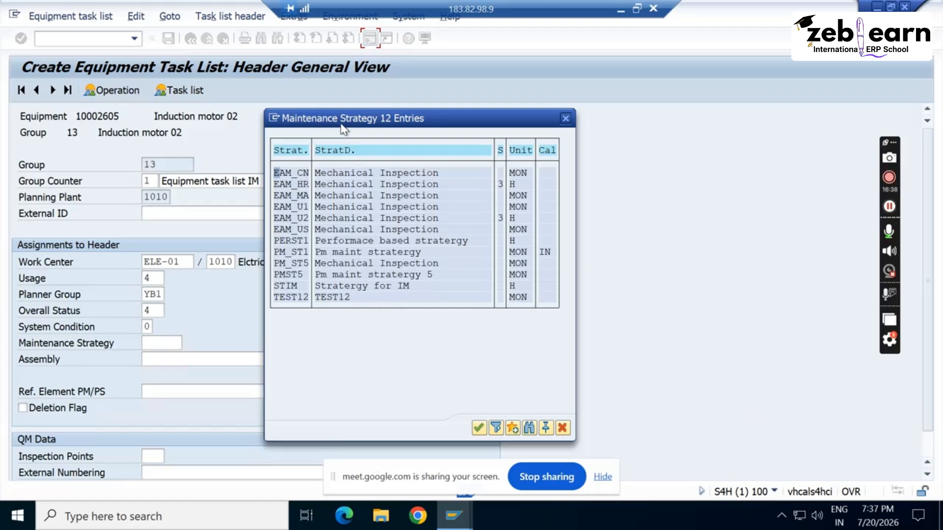
drag(350, 123, 445, 114)
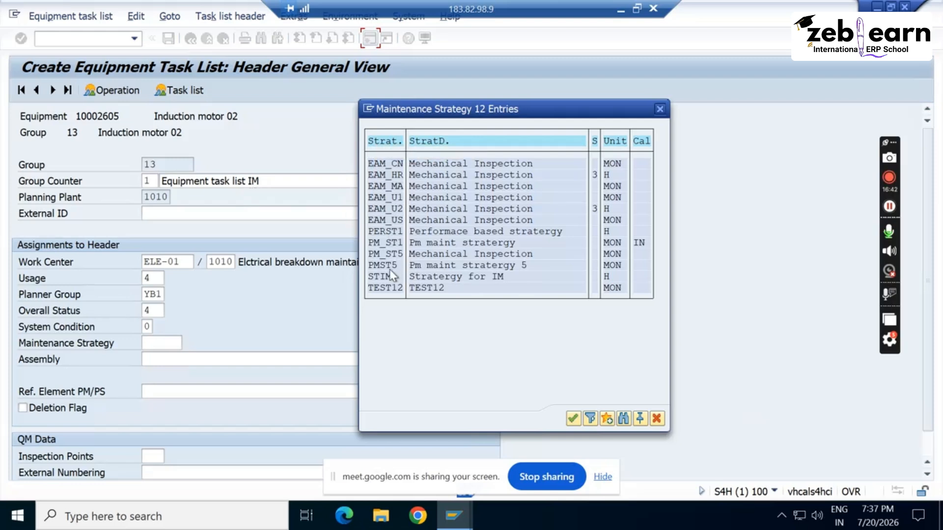
double_click(474, 285)
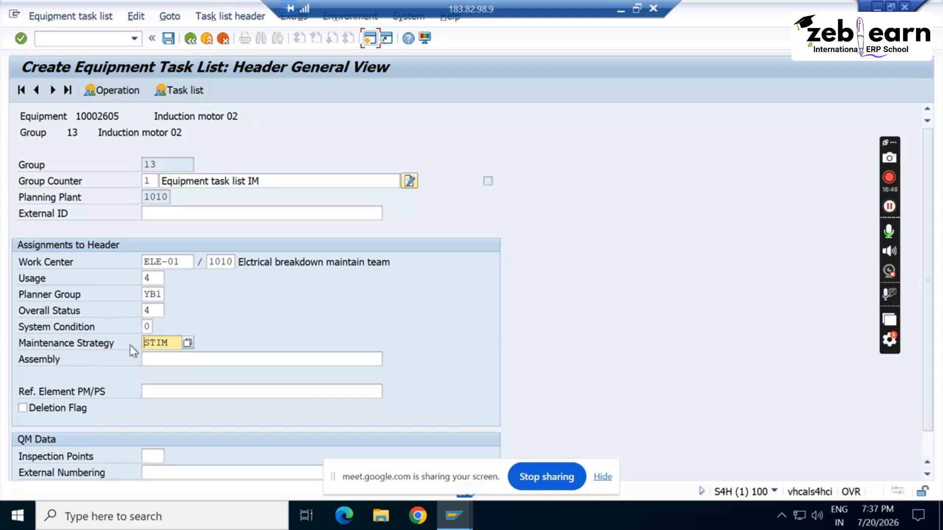
scroll(134, 405, down, 1)
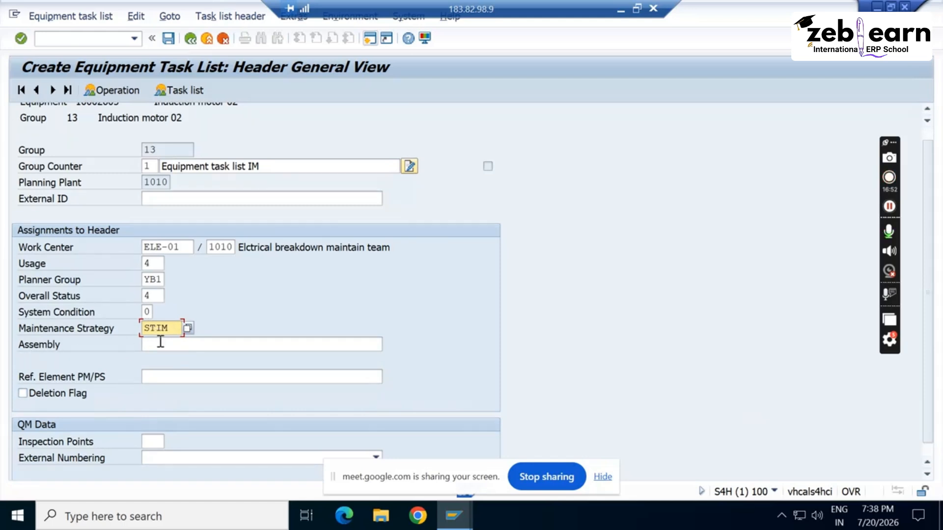
Look at the assembly and PM/PS reference element fields, opening the reference element's value search and closing it without a selection
click(160, 343)
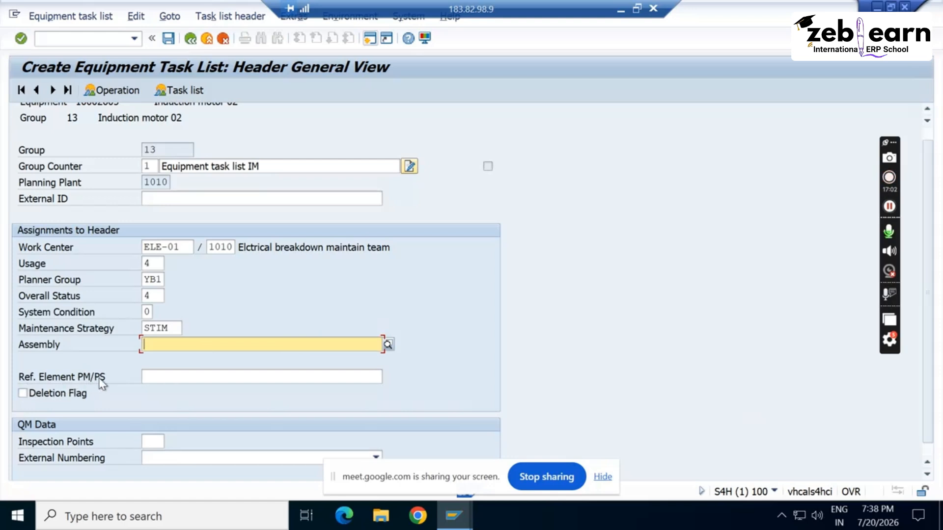
click(151, 381)
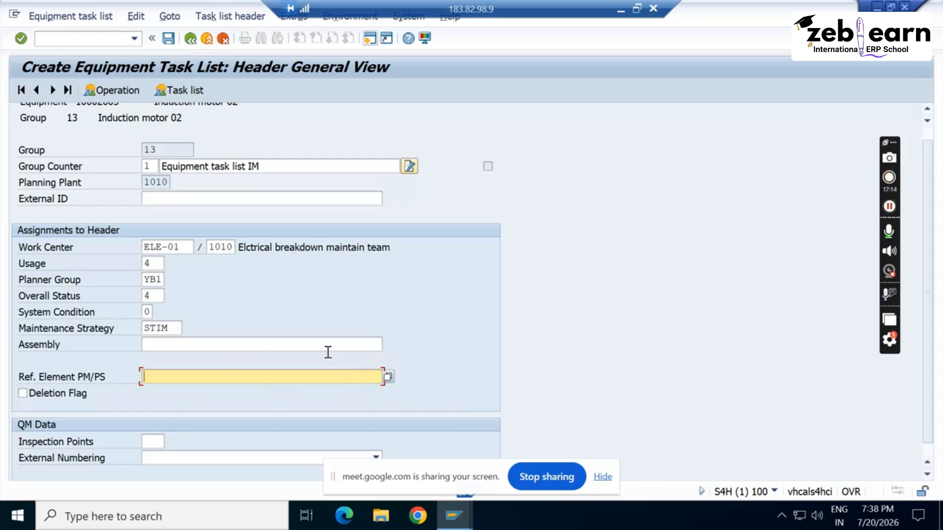
click(364, 340)
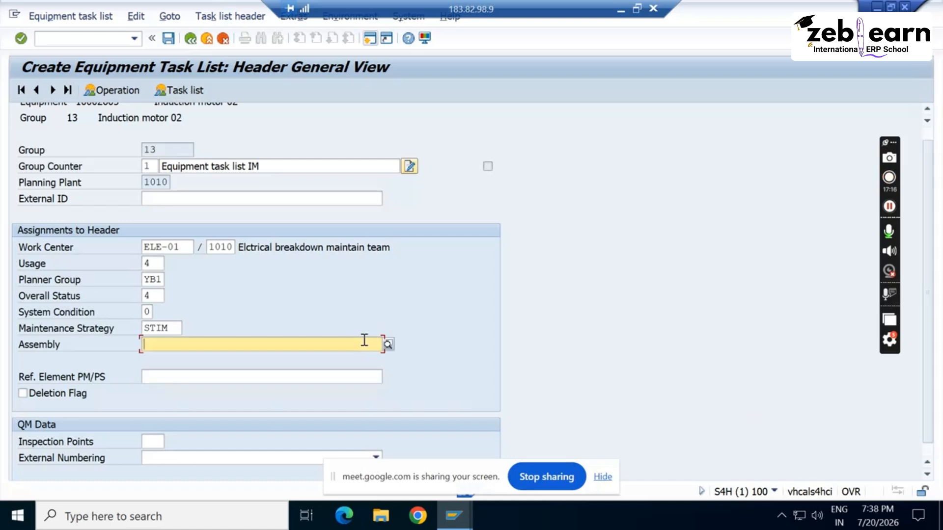
click(374, 373)
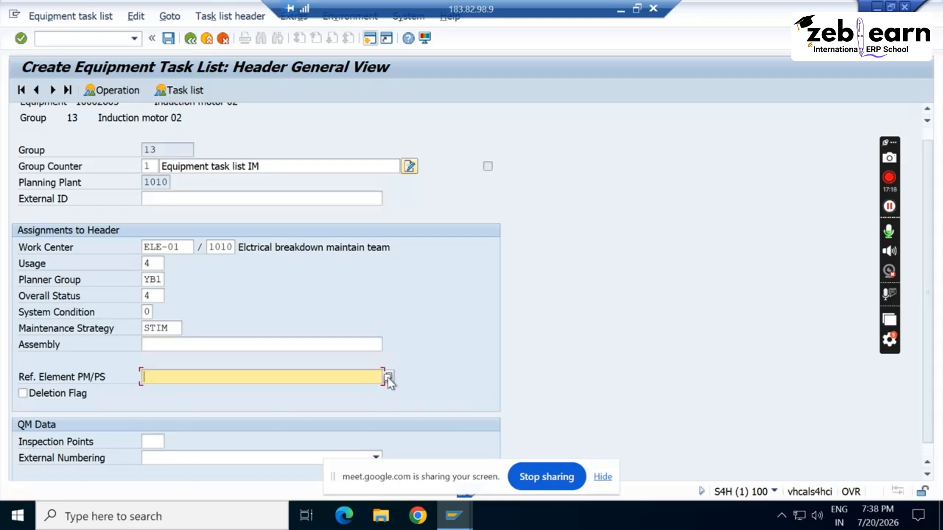
click(388, 377)
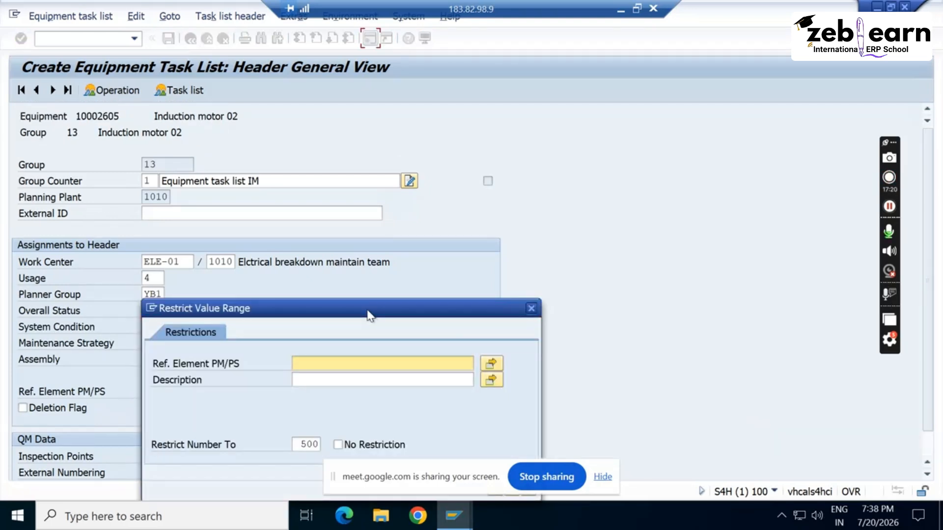
drag(370, 314, 391, 227)
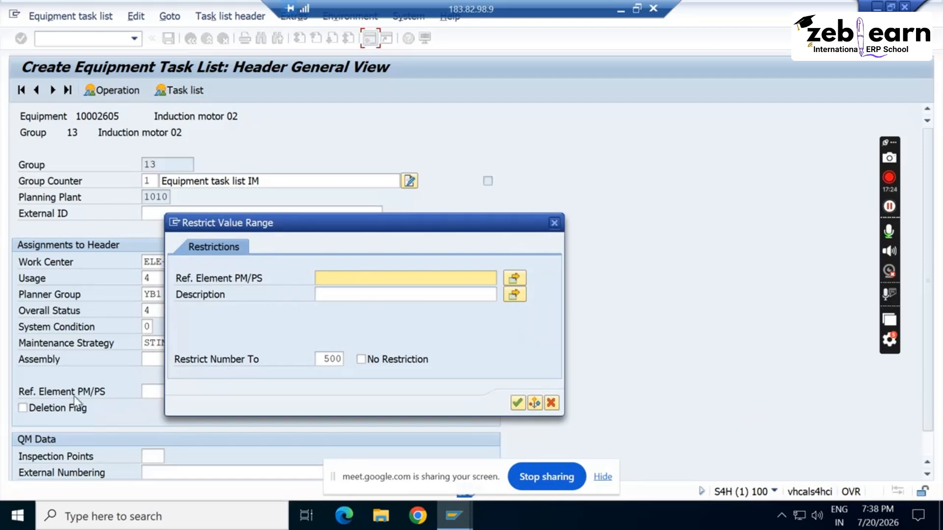
click(554, 223)
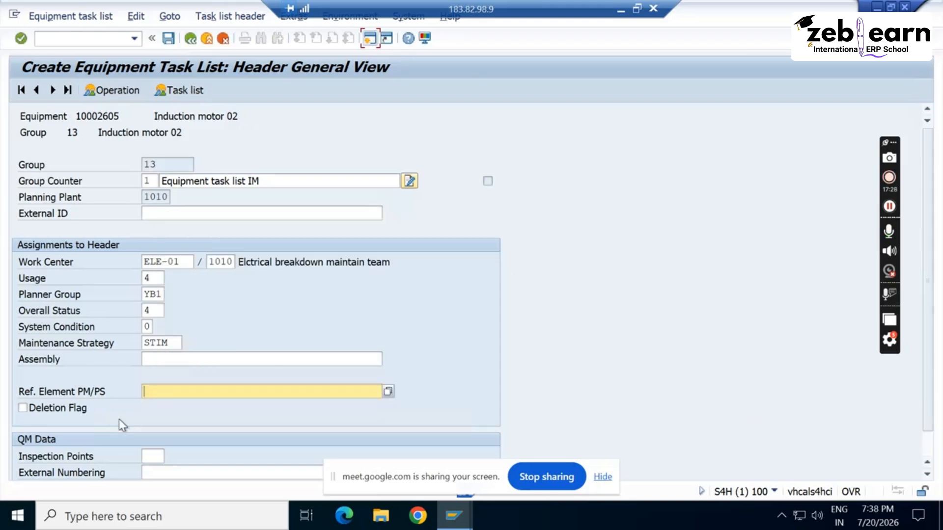
Try out the deletion flag in the task list header and leave it cleared
click(23, 407)
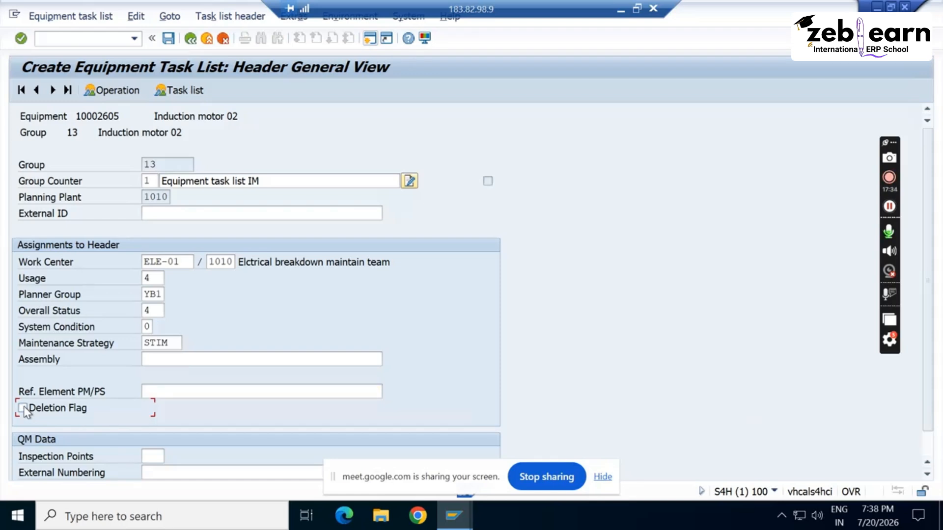
click(23, 407)
click(22, 407)
scroll(386, 294, down, 1)
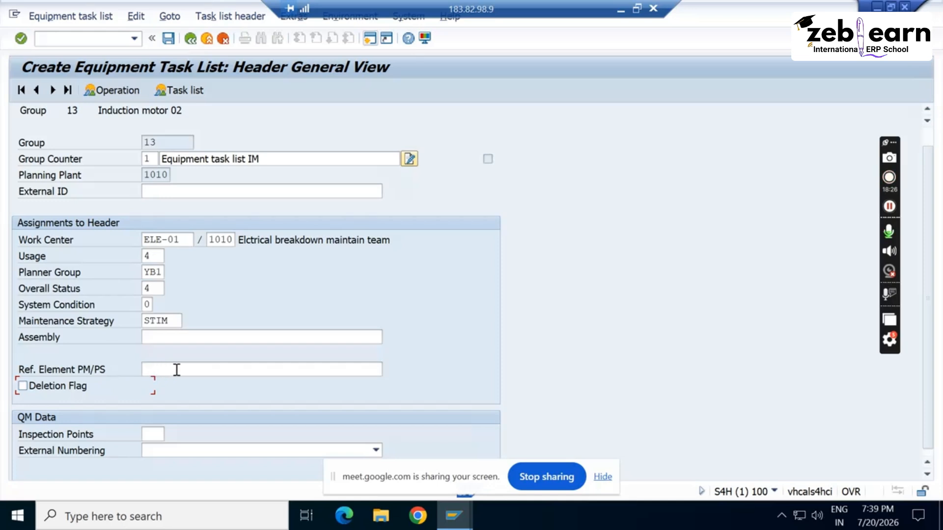
Review the header assignments, including reference element, usage, planner group, overall status, assembly and maintenance strategy
click(221, 368)
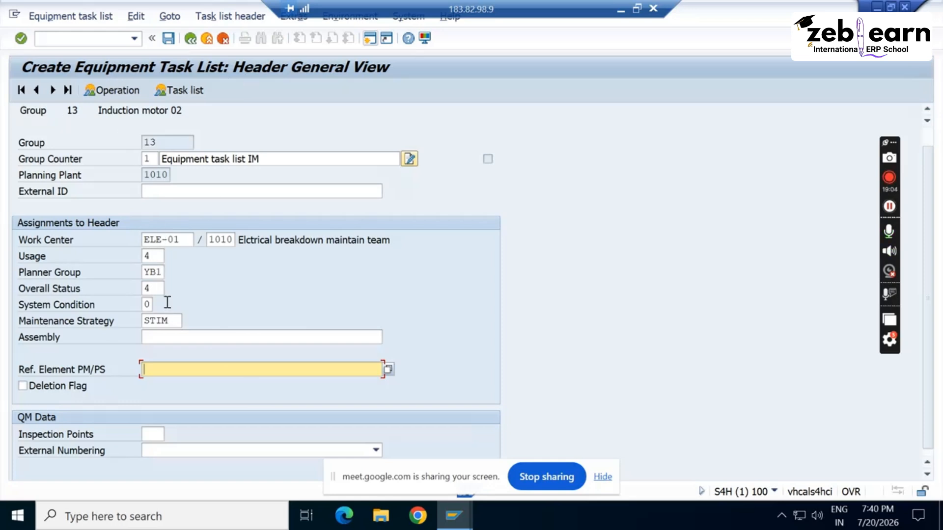
click(153, 255)
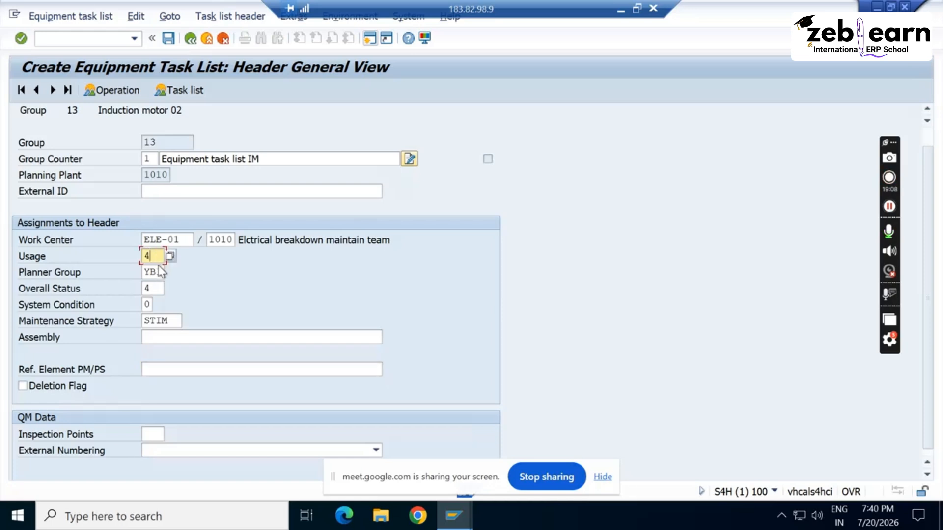
click(161, 271)
click(161, 289)
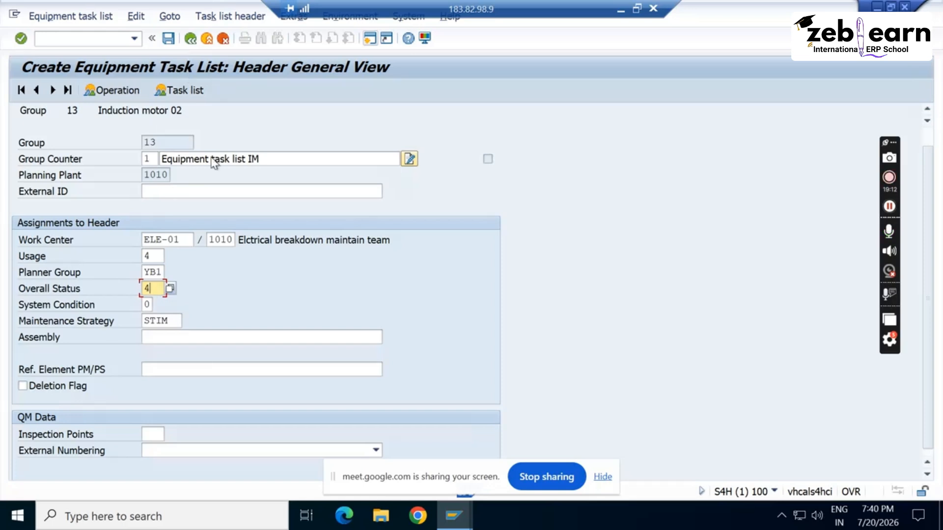
click(183, 339)
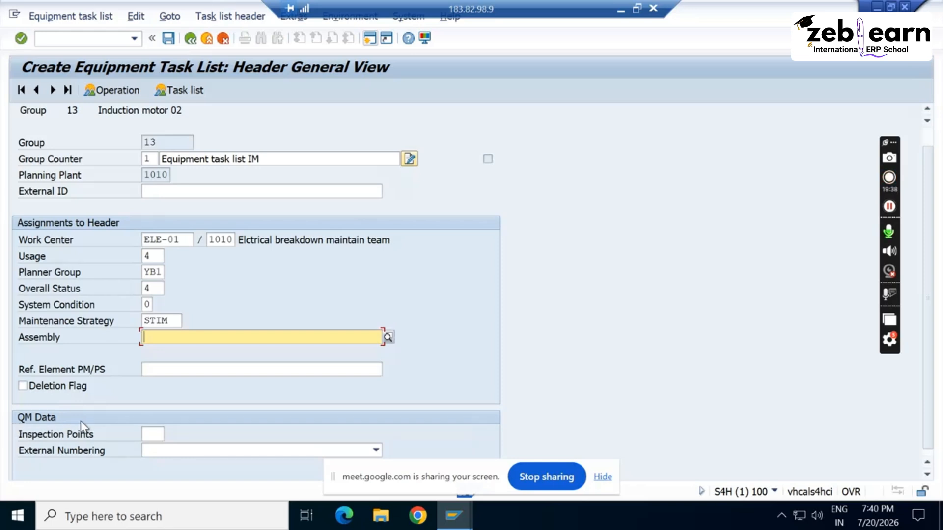
scroll(81, 420, down, 1)
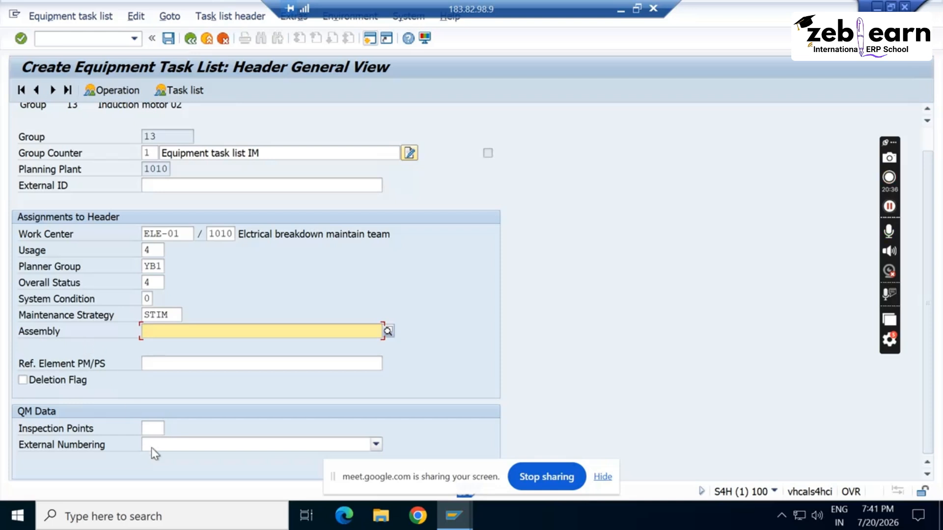
click(153, 250)
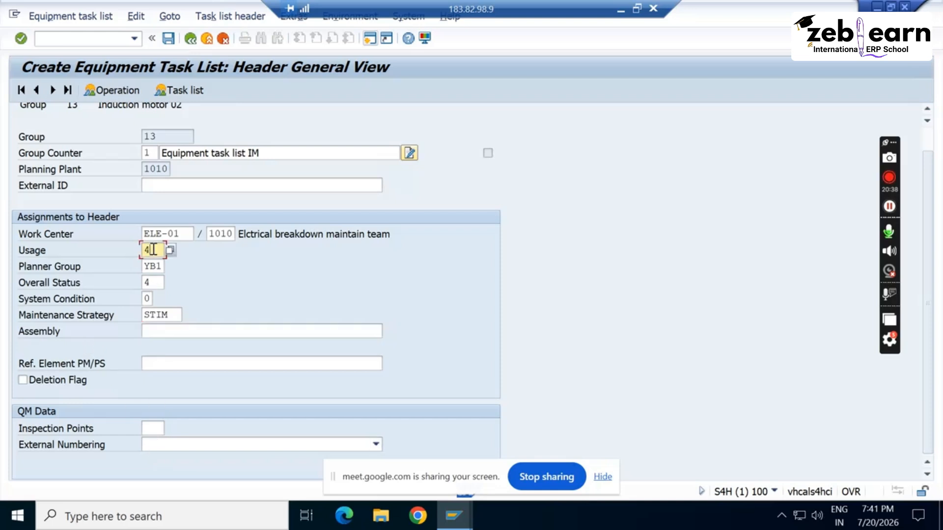
click(156, 266)
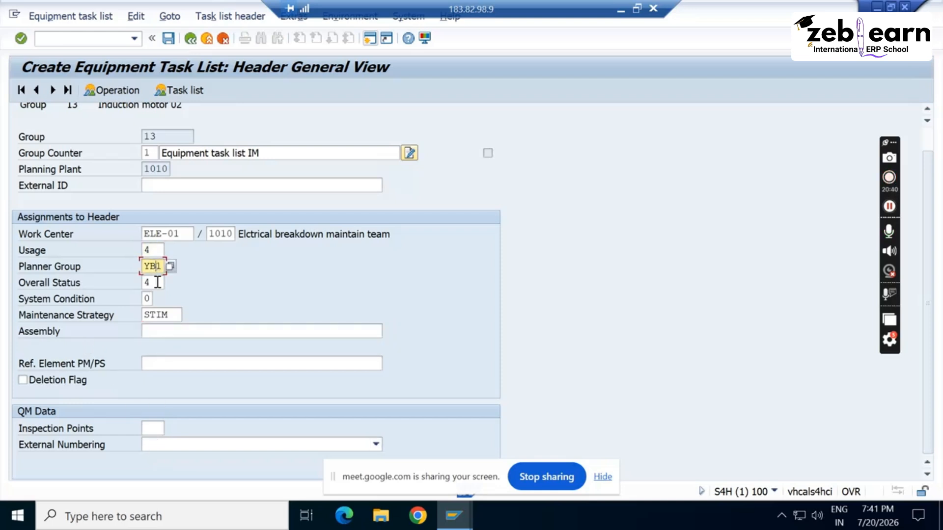
click(157, 283)
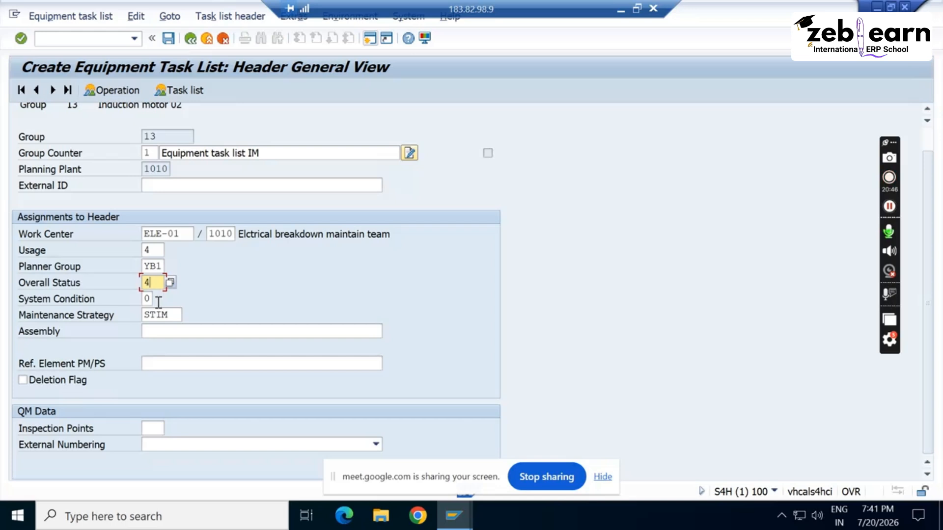
click(169, 314)
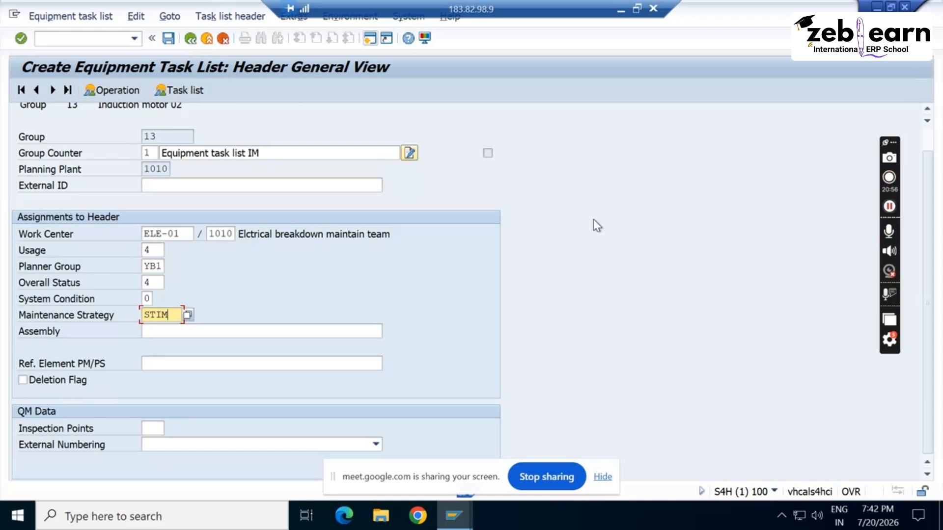
click(149, 249)
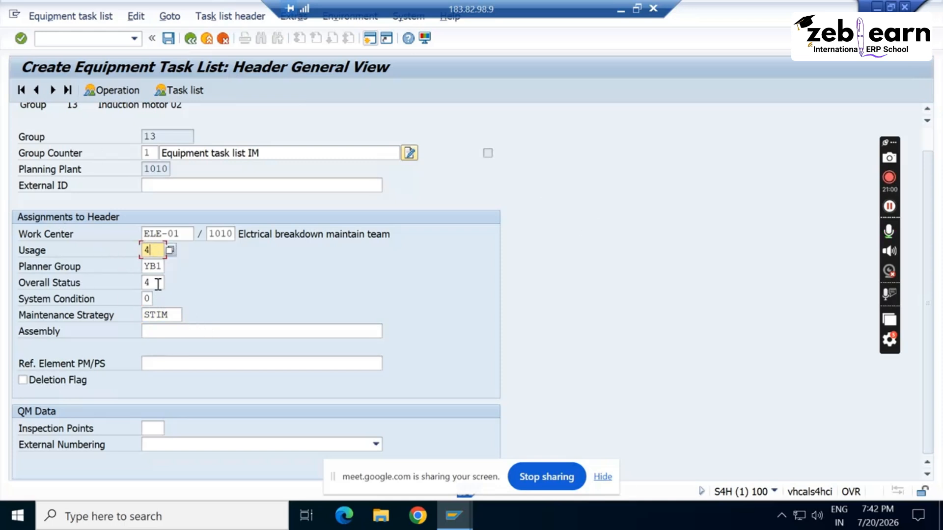
click(158, 283)
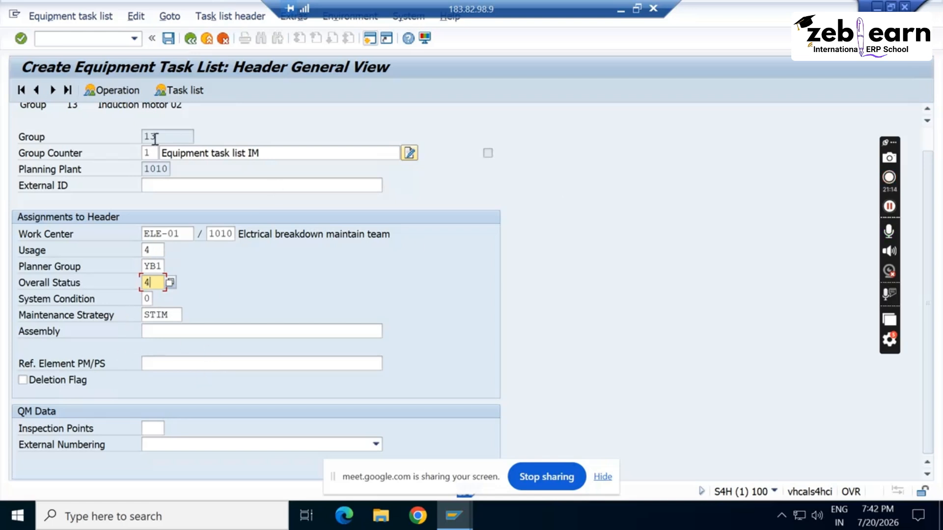
Confirm the header entries and open the task list's operation overview, slightly widening the work center column
key(Return)
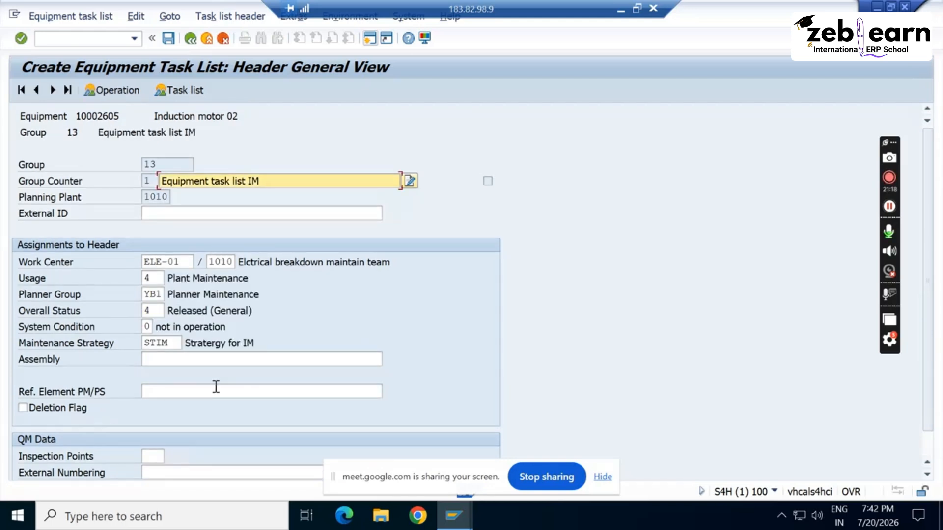
click(118, 91)
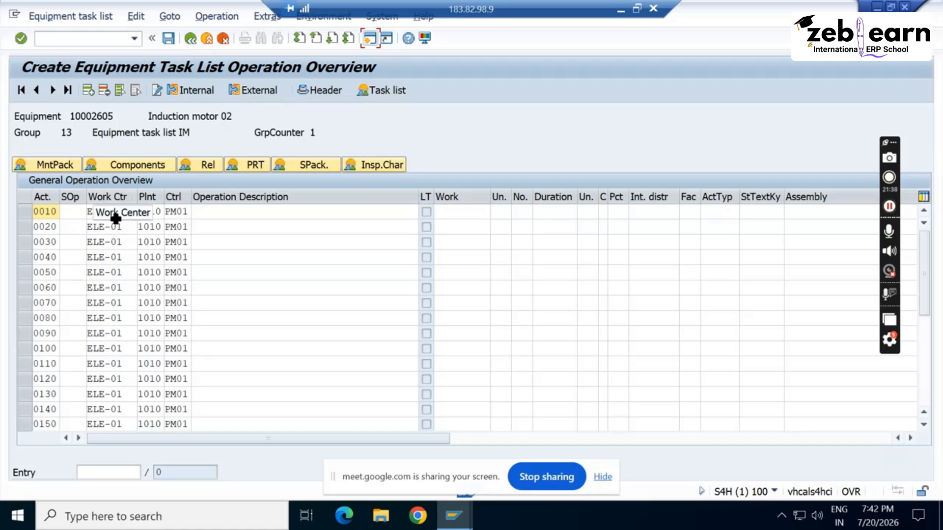
drag(138, 199, 143, 199)
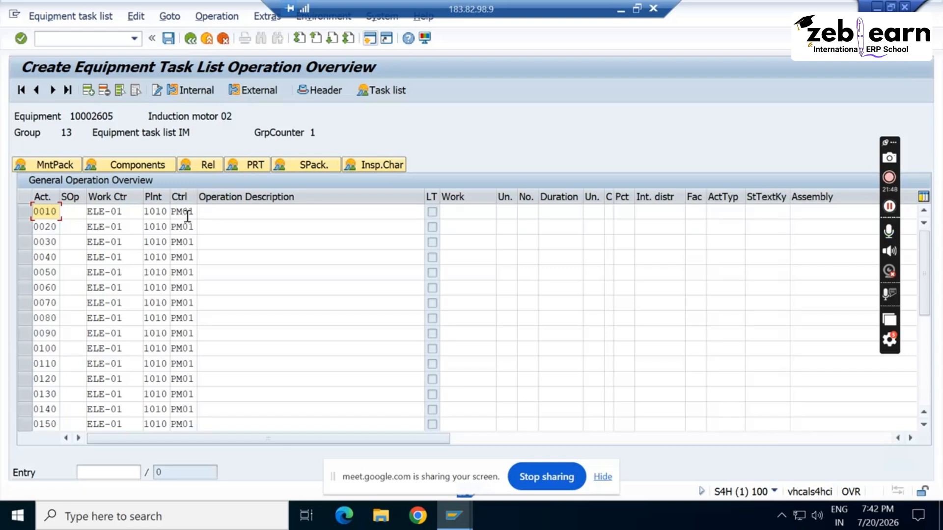
Examine the PM01 control key of operation 0010, trying to open its details and acknowledging the information message
drag(191, 213, 156, 210)
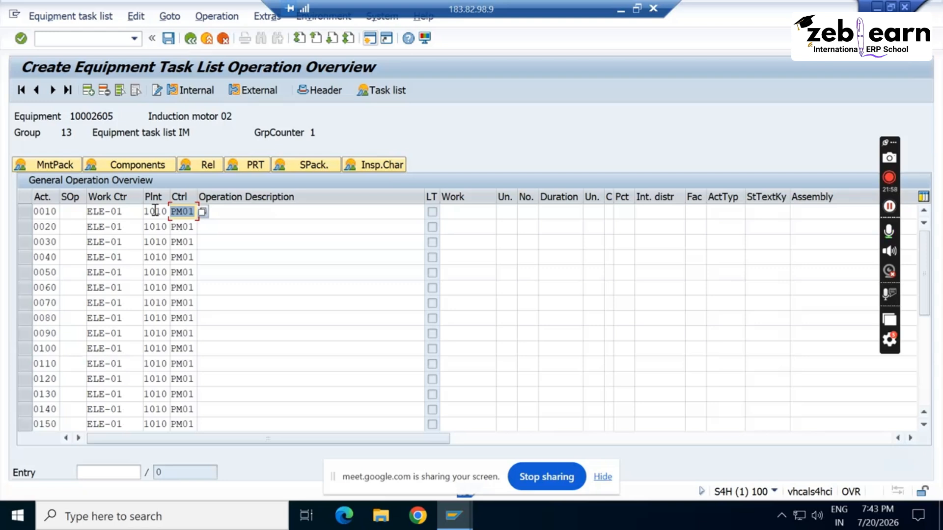
double_click(178, 212)
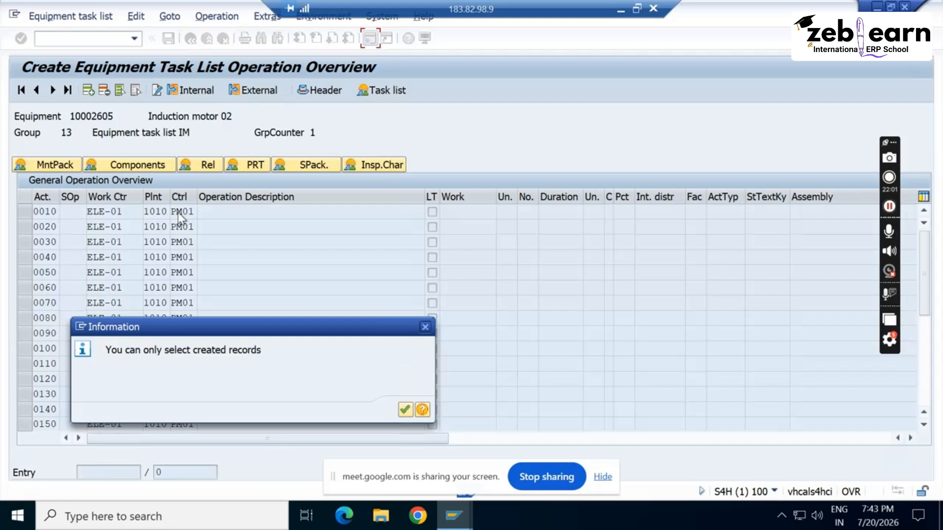
click(405, 410)
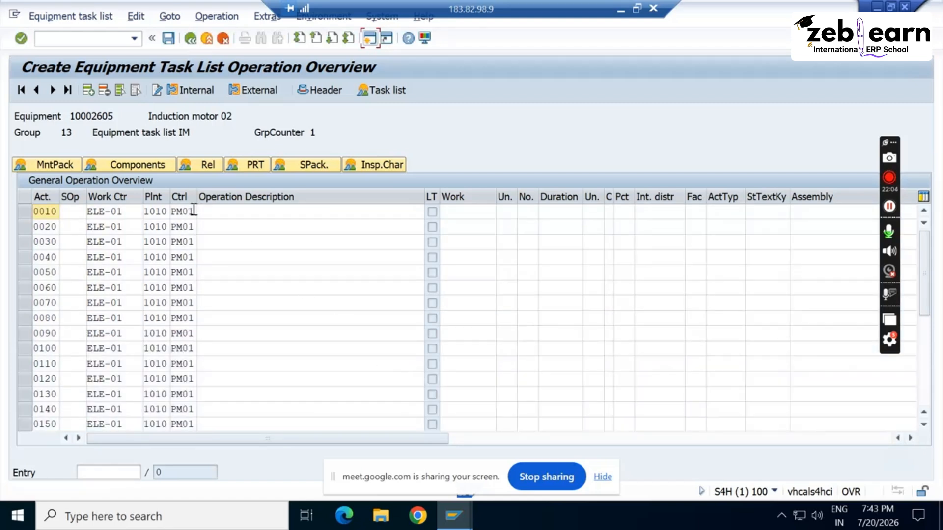
drag(191, 211, 166, 210)
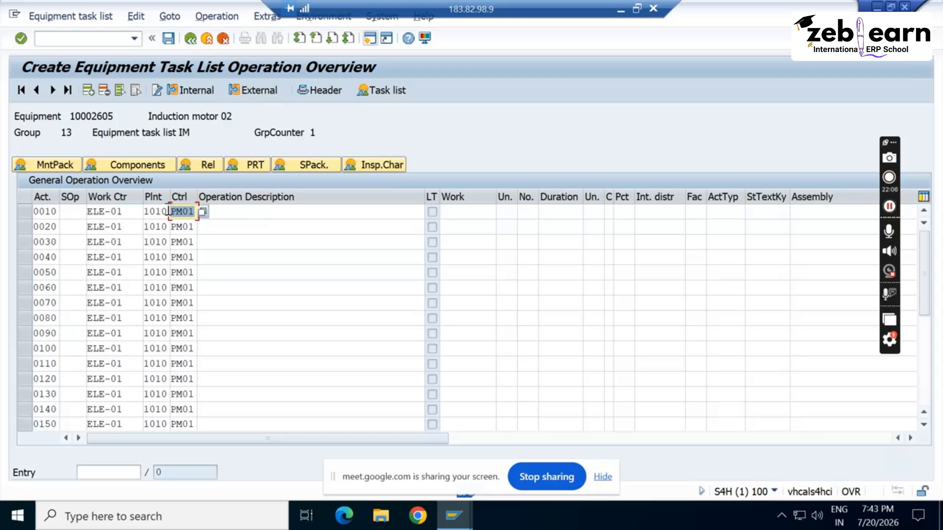
click(237, 218)
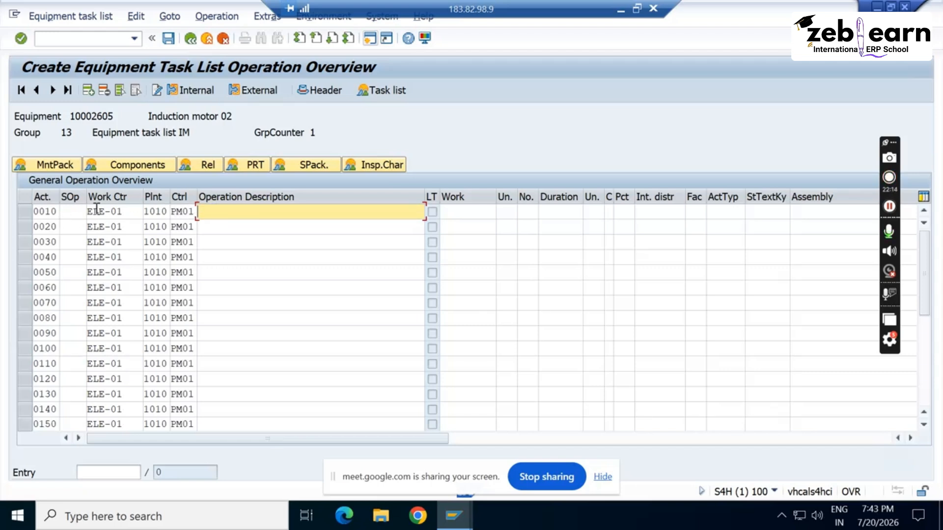
double_click(194, 212)
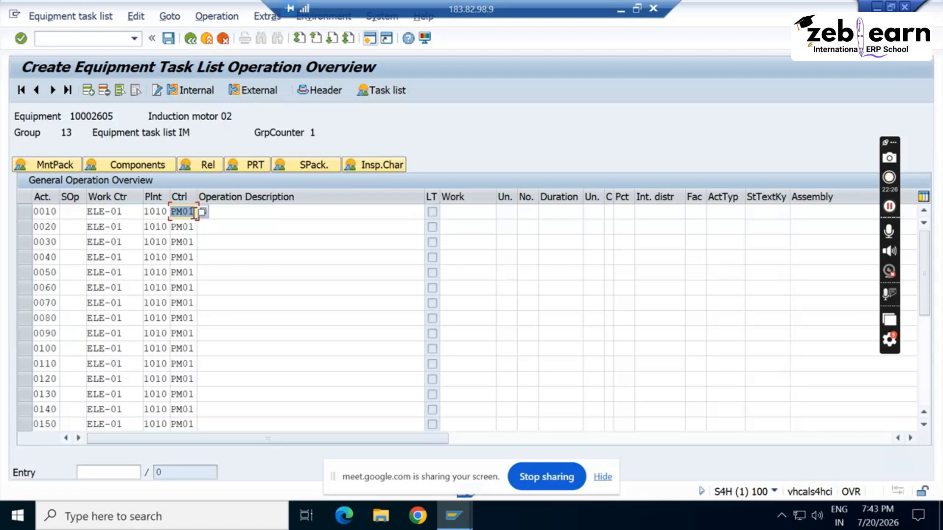
Enter the operation descriptions "check motor encoder" for operation 0010 and "check winding resistance" for operation 0020
click(250, 213)
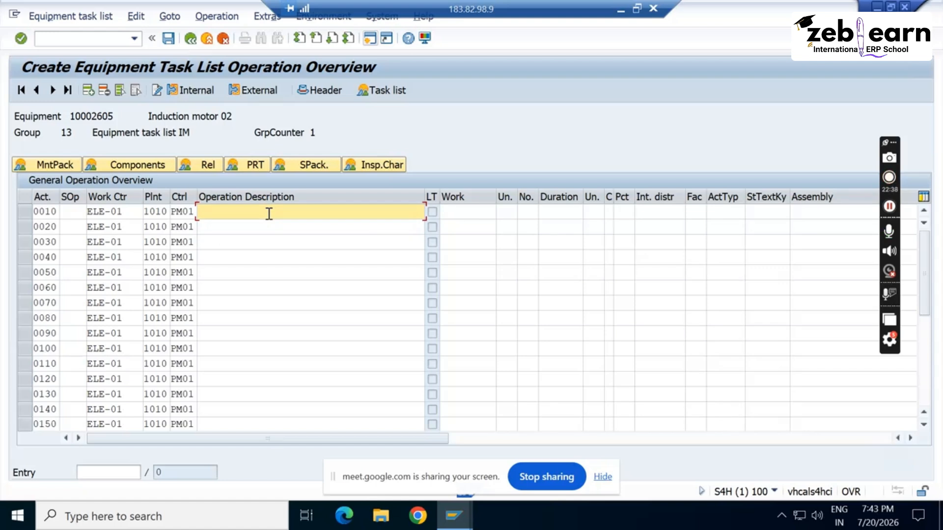
text(C)
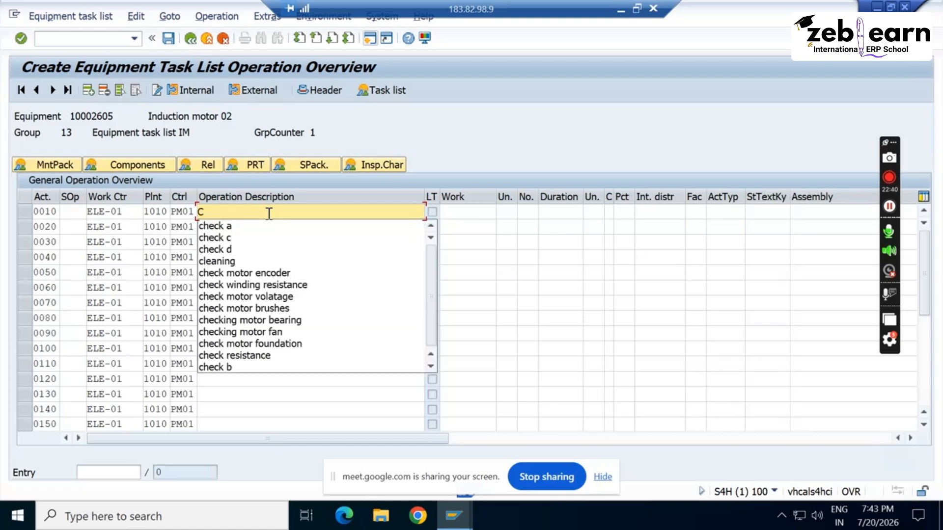
click(246, 272)
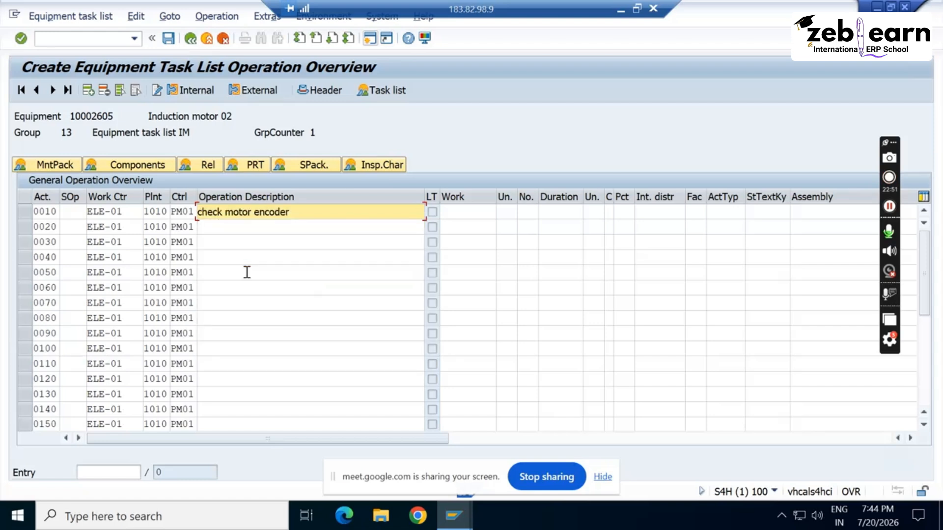
click(258, 231)
click(255, 230)
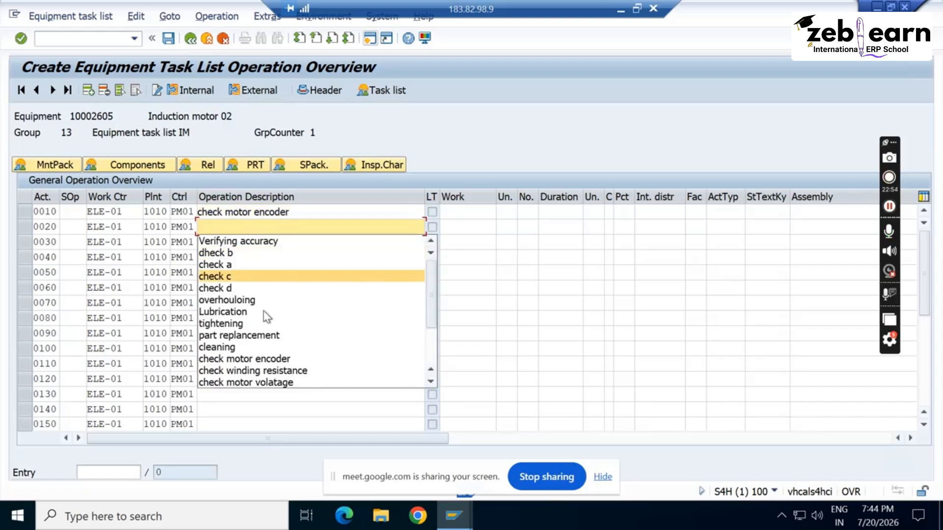
click(266, 371)
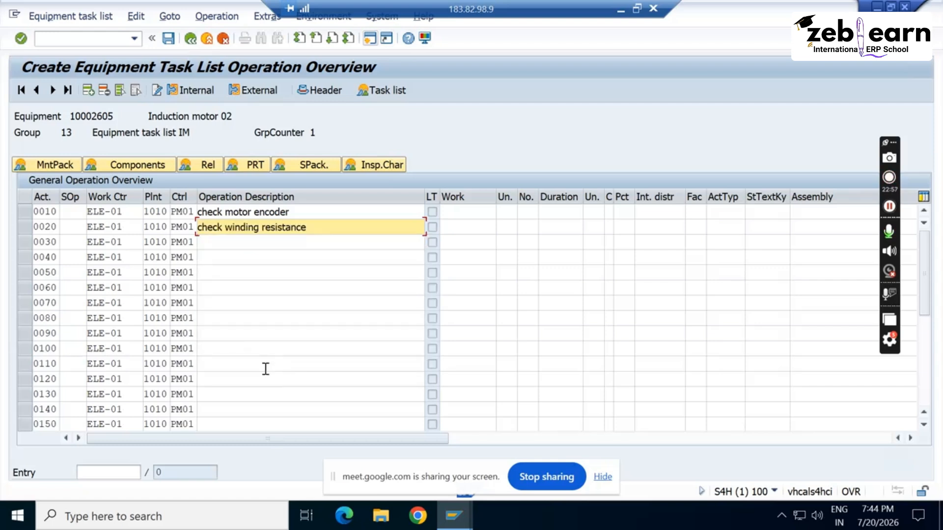
Enter the operation descriptions "check motor volatage" for operation 0030 and "tightening" for operation 0040
click(298, 241)
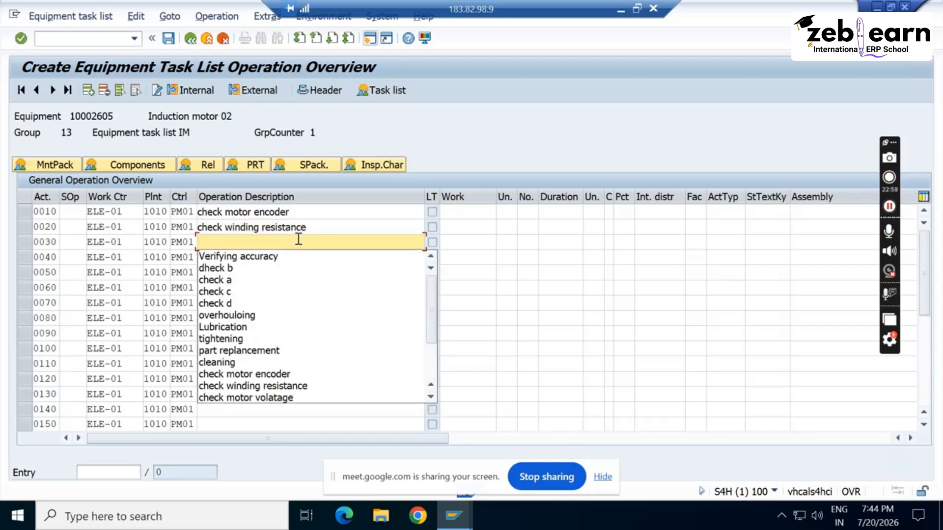
click(277, 397)
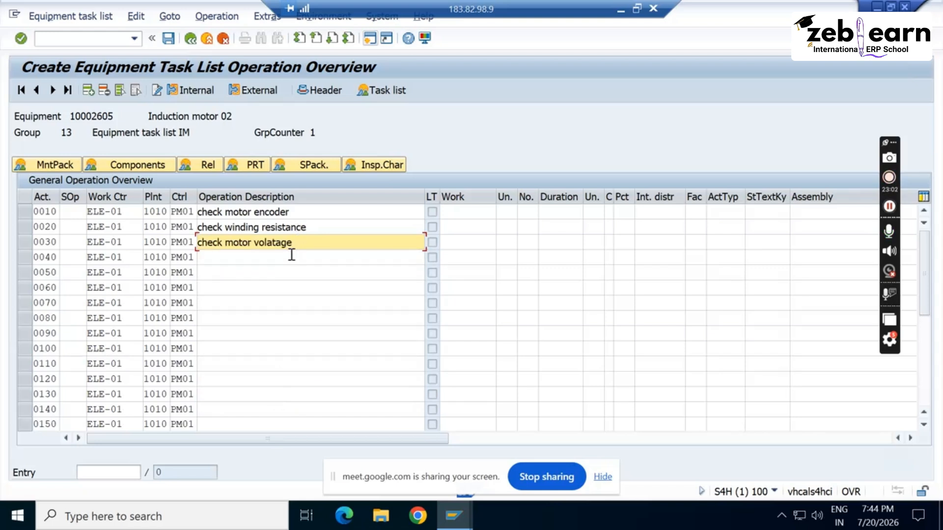
click(292, 255)
text(TIgh)
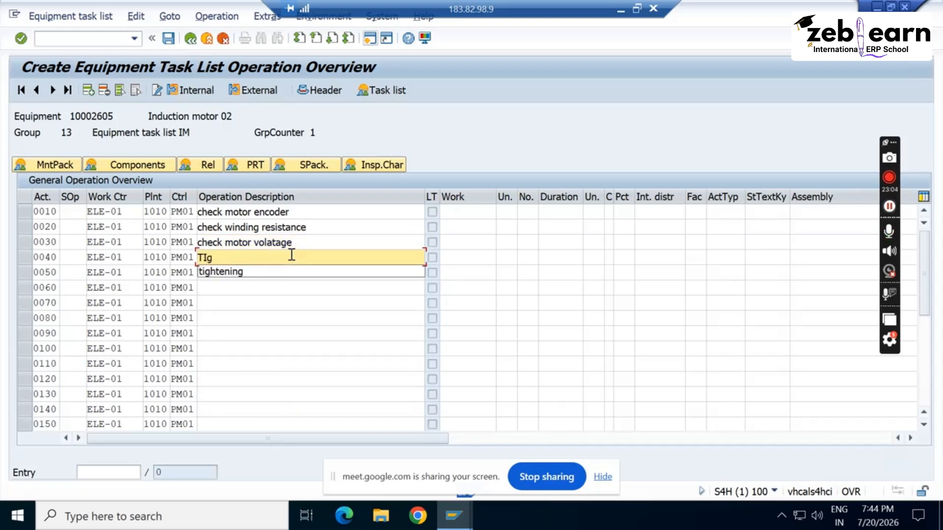
click(270, 273)
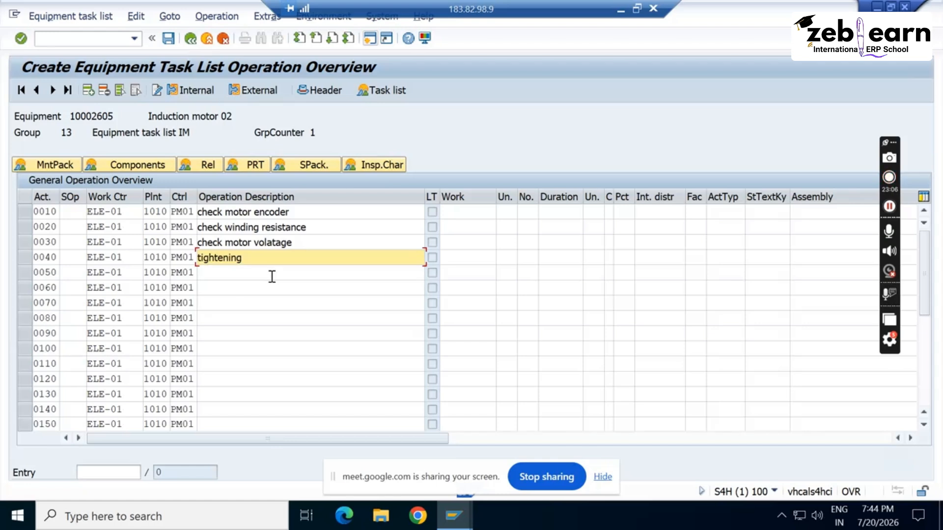
View the internal processing details of the tightening operation and return to the operation overview
double_click(247, 256)
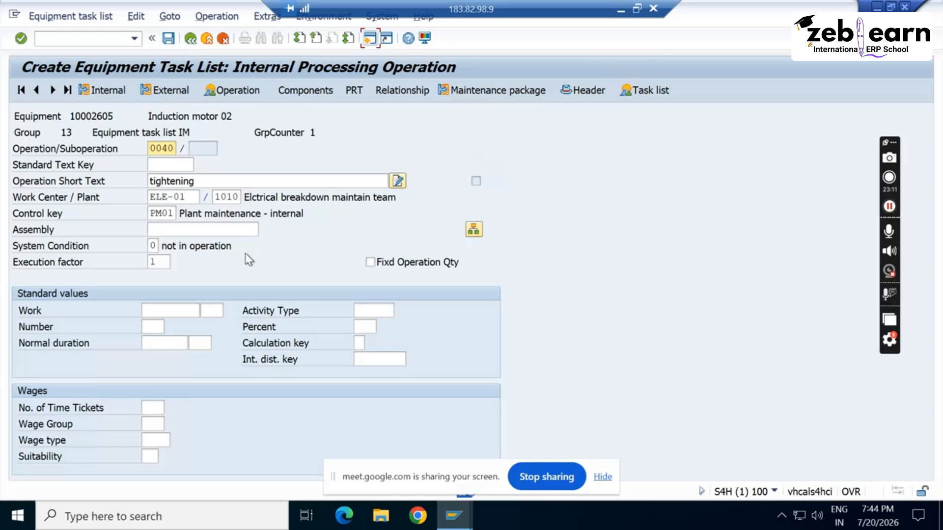
click(191, 38)
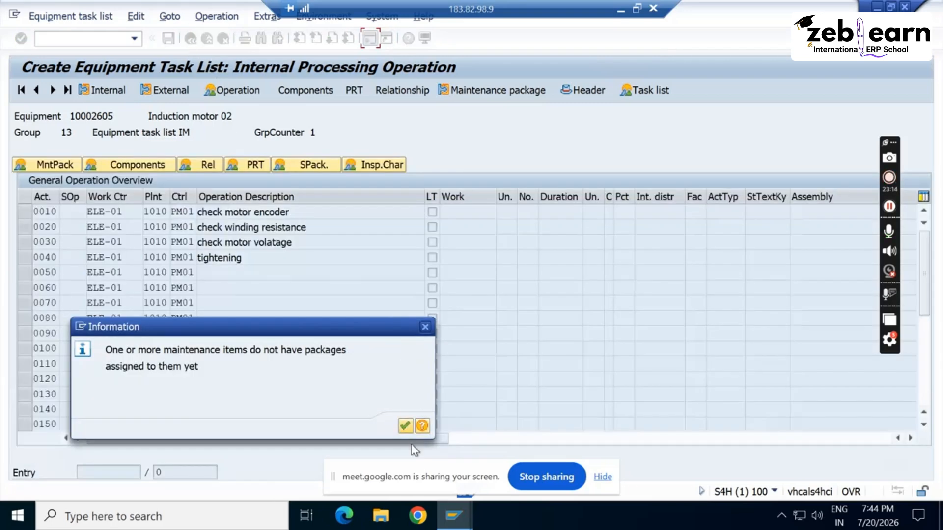
click(405, 425)
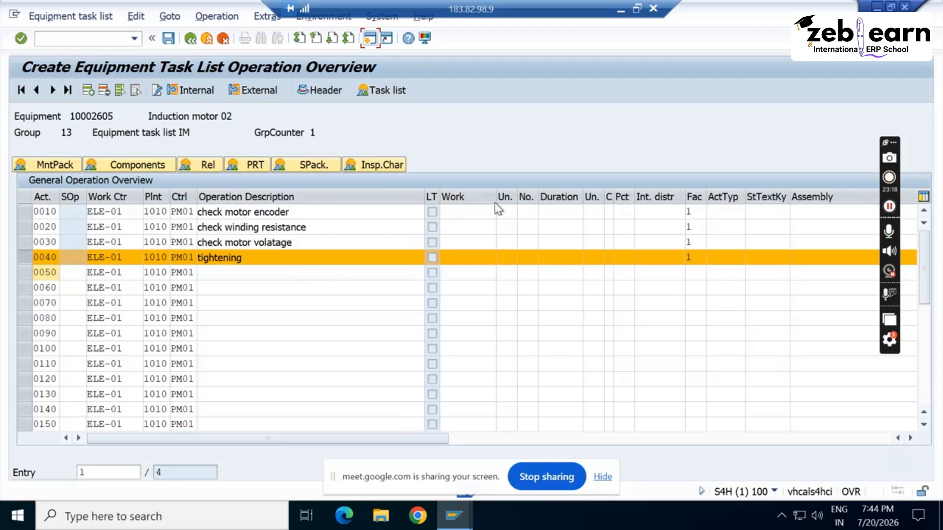
Slightly narrow the Work column, deselect operation 0040, and set the work to 1, 2, 1 and 2 for operations 0010 to 0040
drag(496, 202, 486, 201)
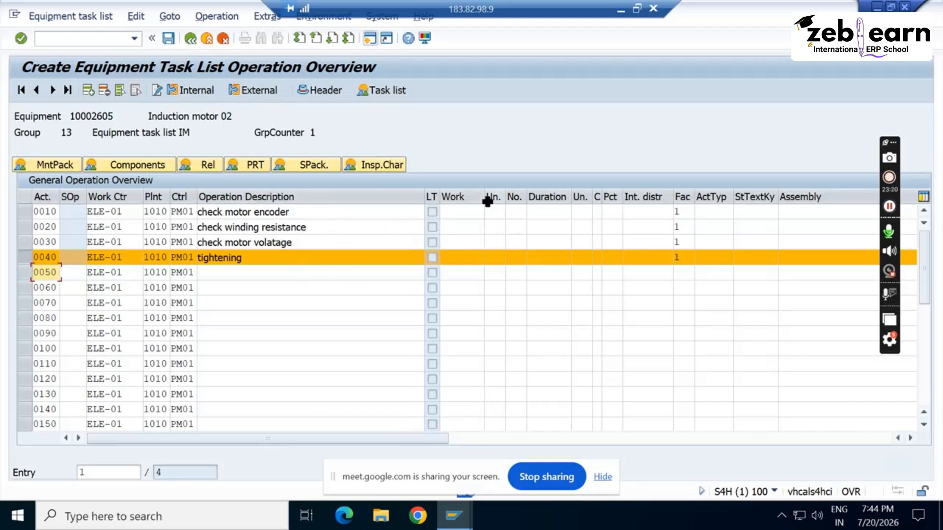
click(470, 212)
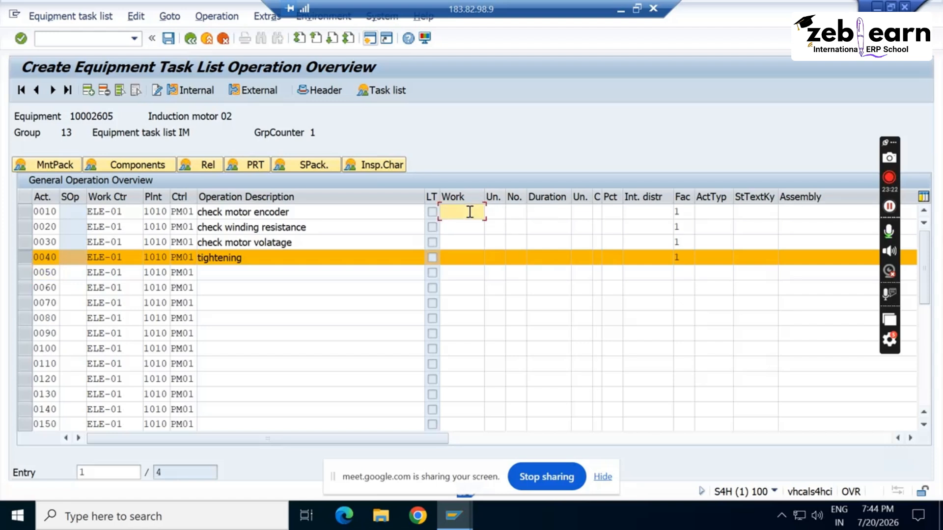
click(493, 212)
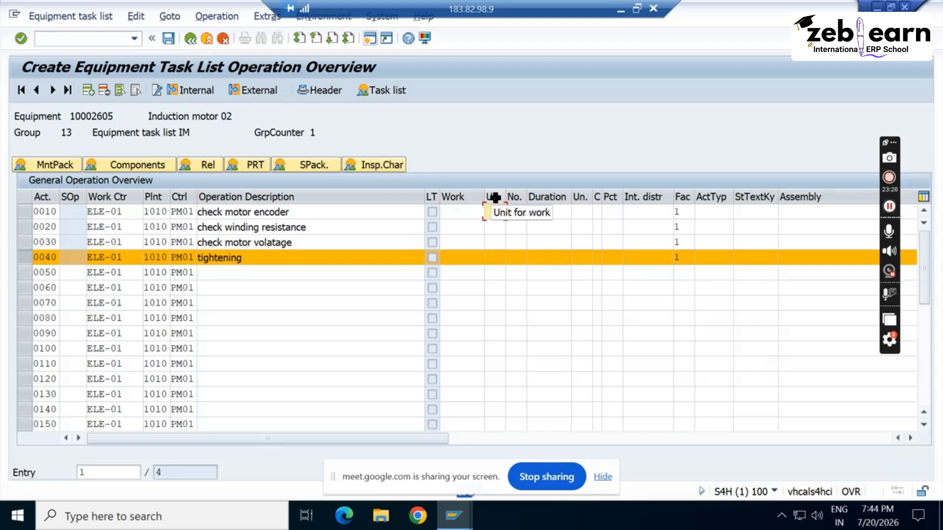
click(474, 212)
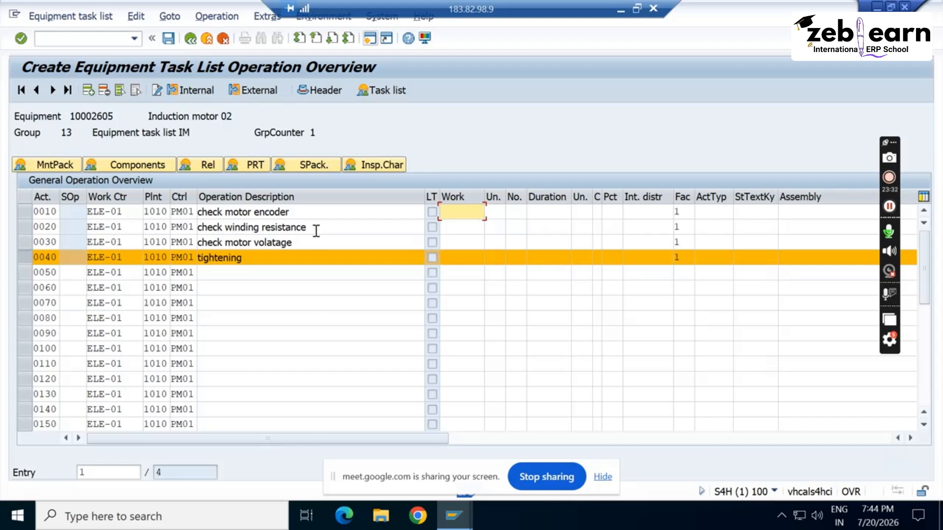
click(454, 220)
text(2)
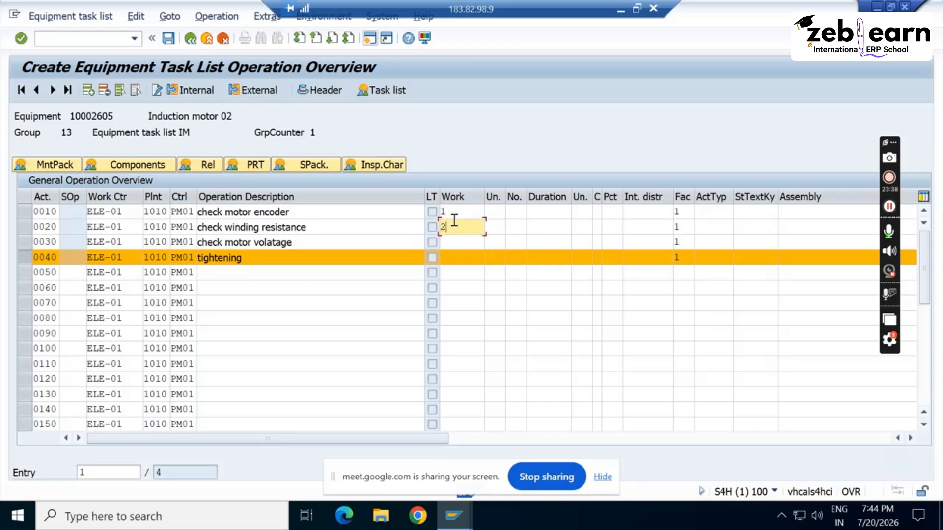
click(453, 242)
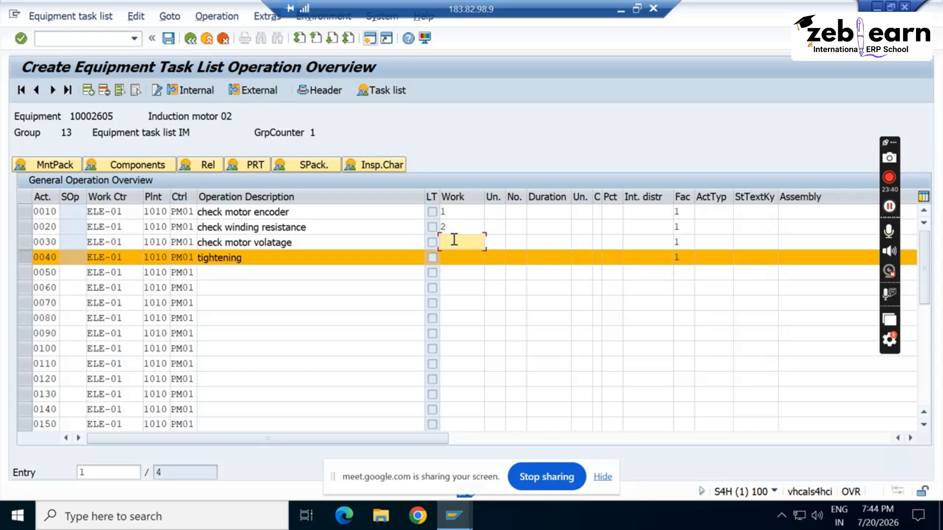
click(19, 256)
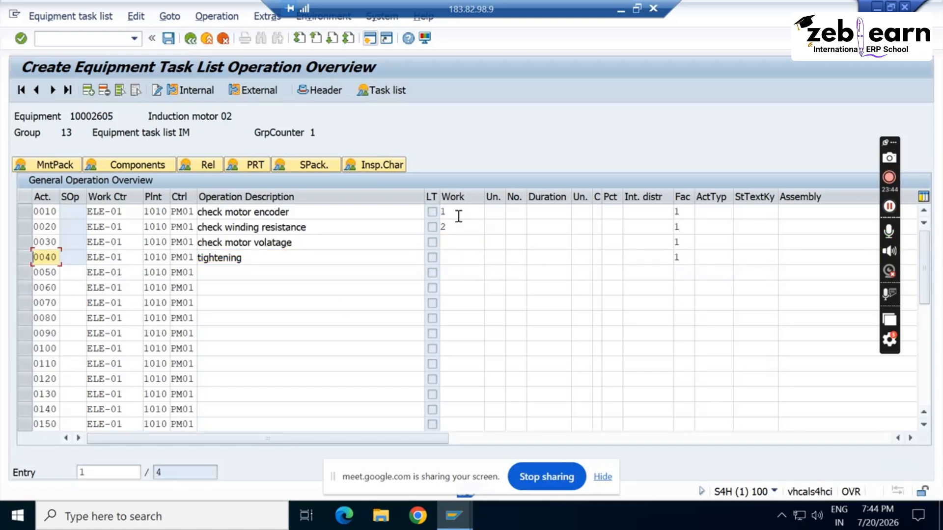
click(468, 245)
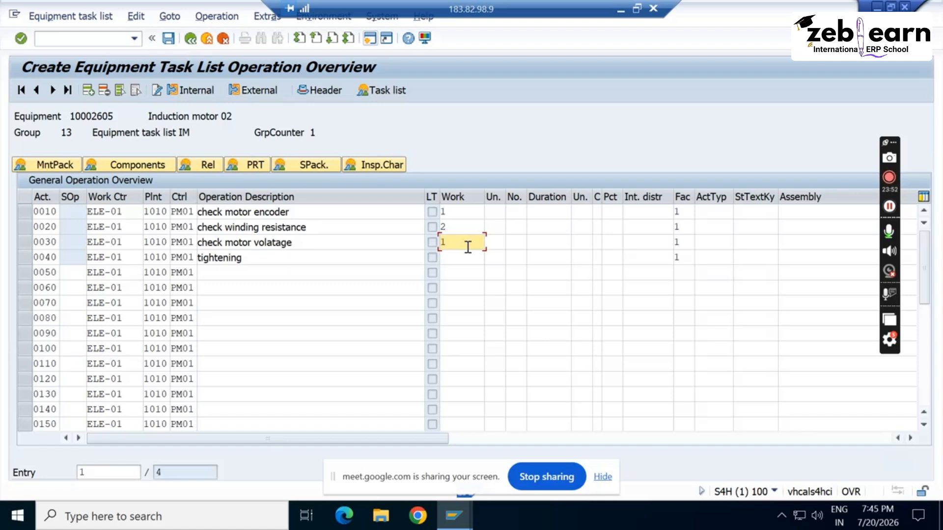
click(465, 258)
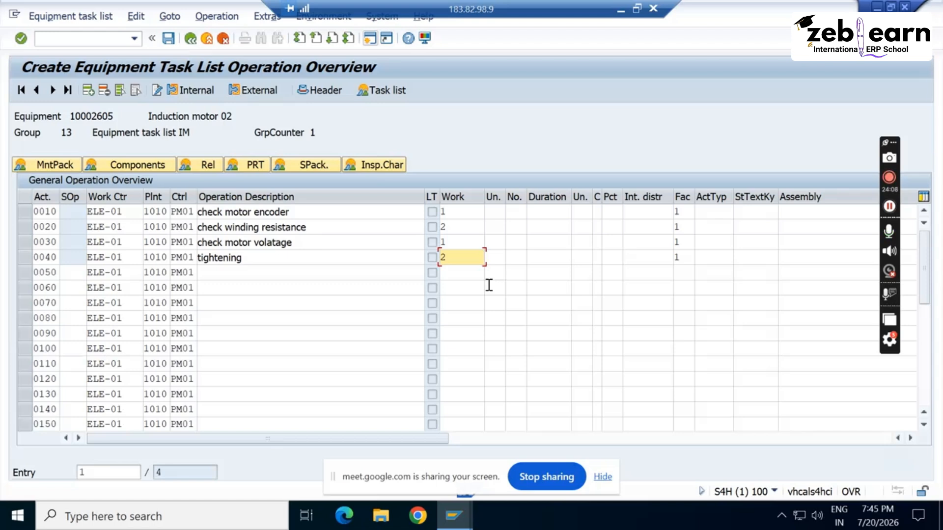
Set the unit for work to HR for all four operations, 0010 to 0040
click(494, 211)
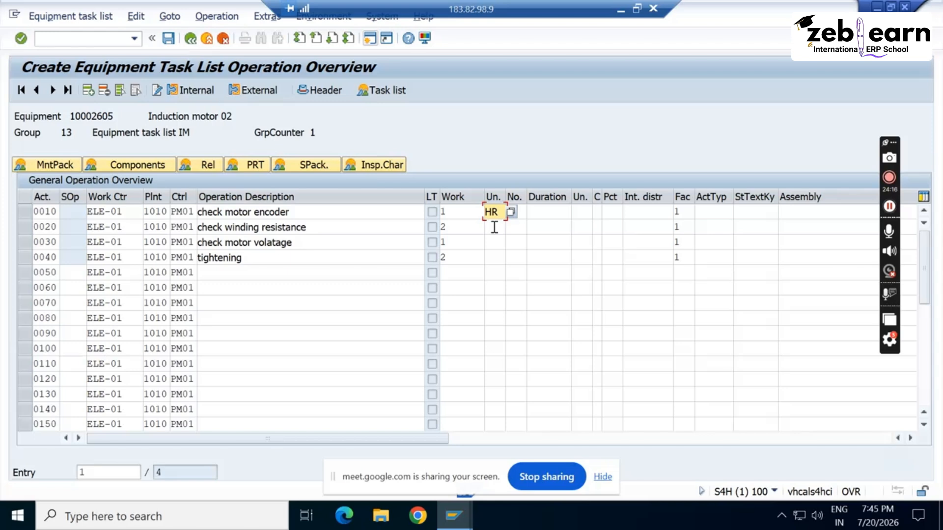
click(499, 228)
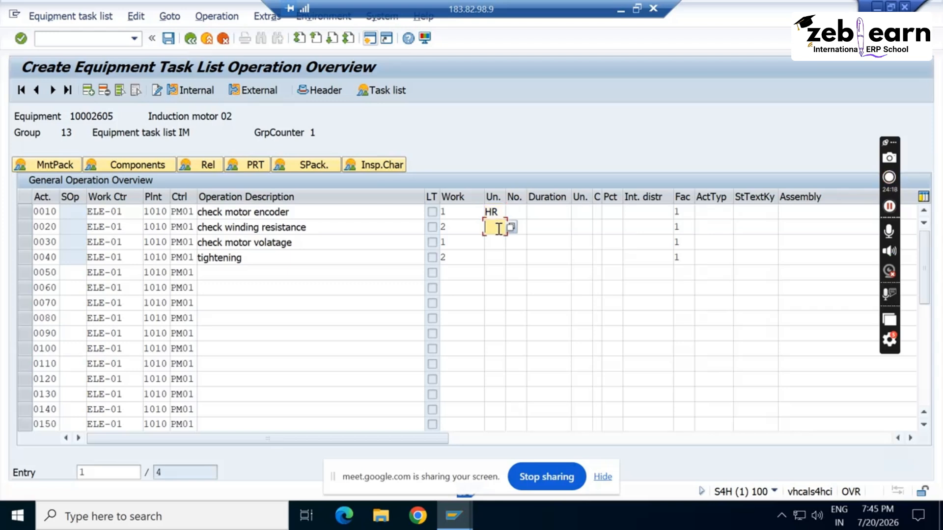
click(498, 228)
click(496, 241)
click(497, 242)
click(497, 244)
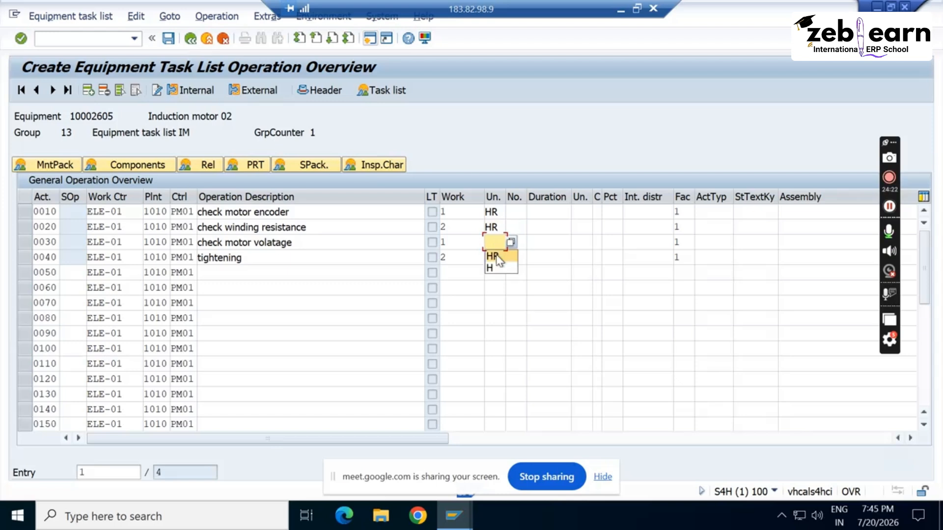
click(493, 256)
click(496, 258)
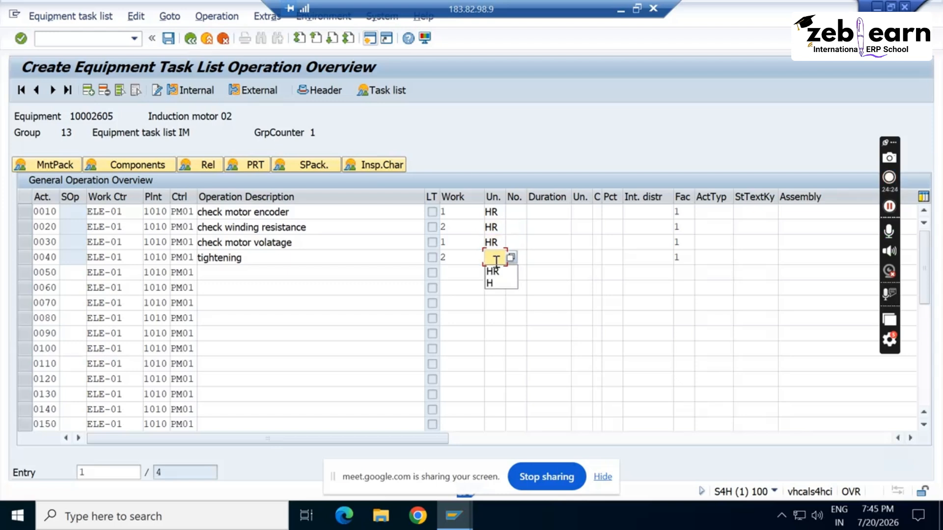
click(493, 271)
Set the required number (No.) to 2 for operations 0010 and 0040, and to 1 for operations 0020 and 0030
click(513, 212)
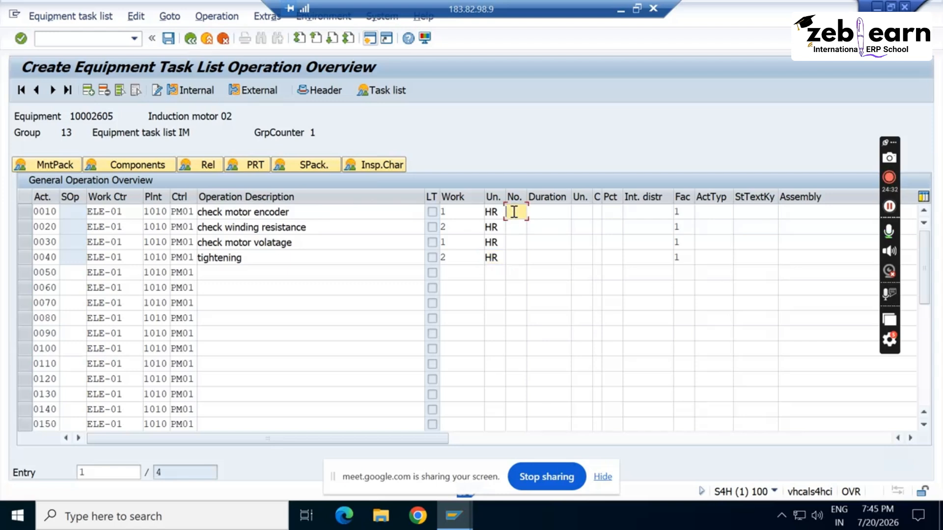
text(1)
key(BackSpace)
text(2)
click(518, 231)
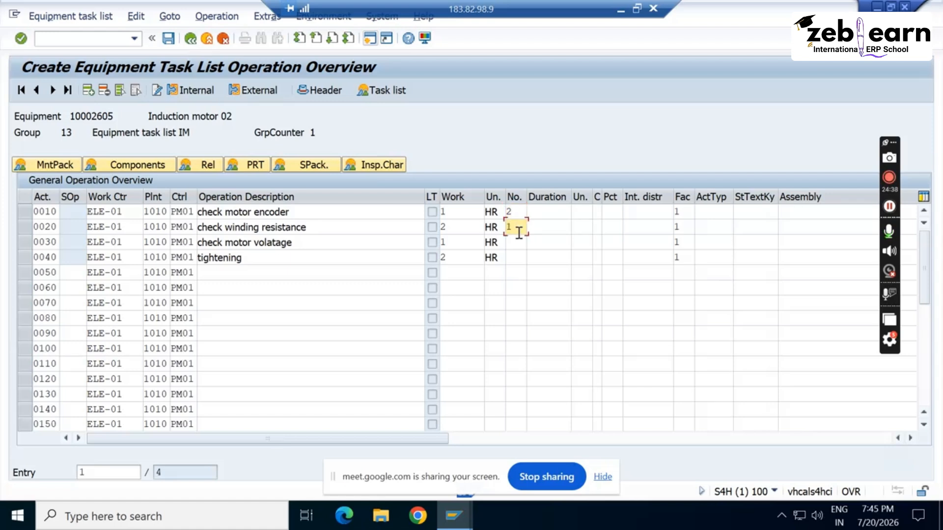
click(518, 242)
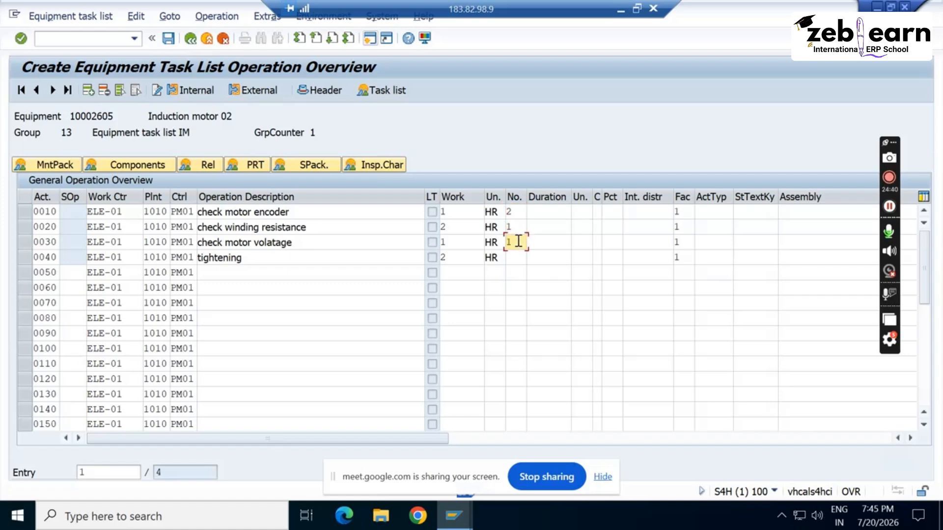
click(516, 256)
click(540, 213)
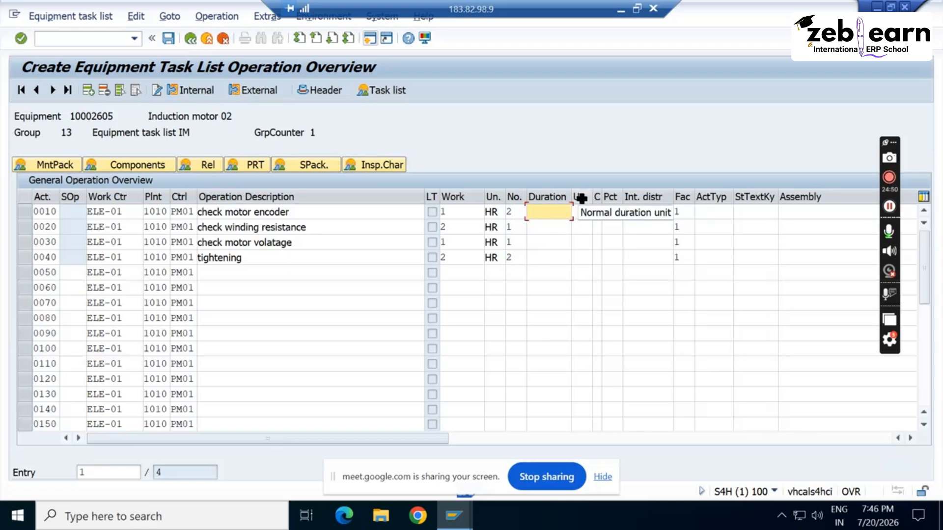
Set the normal duration unit to HR for all four operations, 0010 to 0040
click(580, 212)
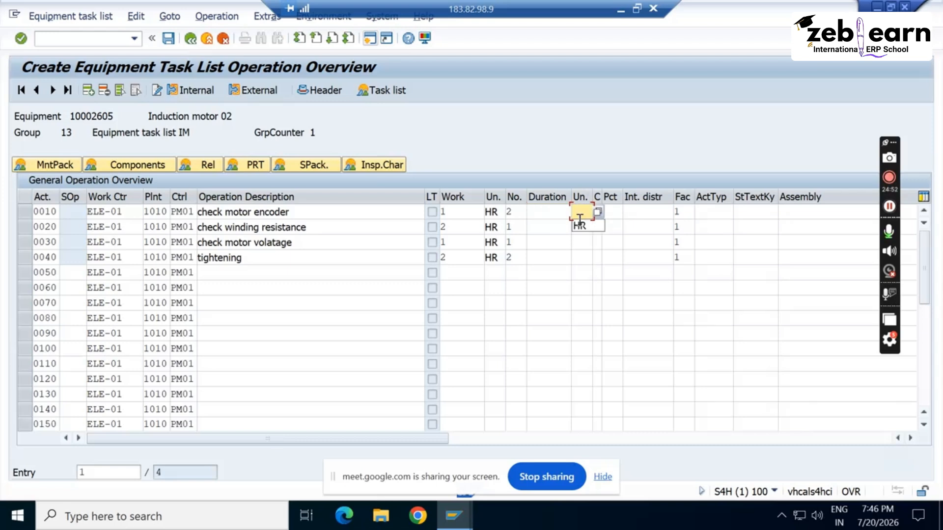
click(580, 227)
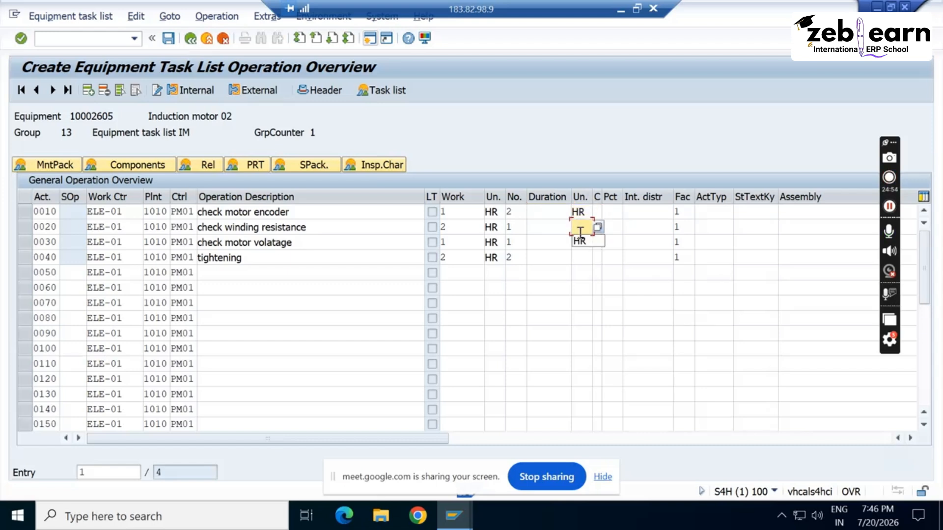
click(580, 241)
click(580, 241)
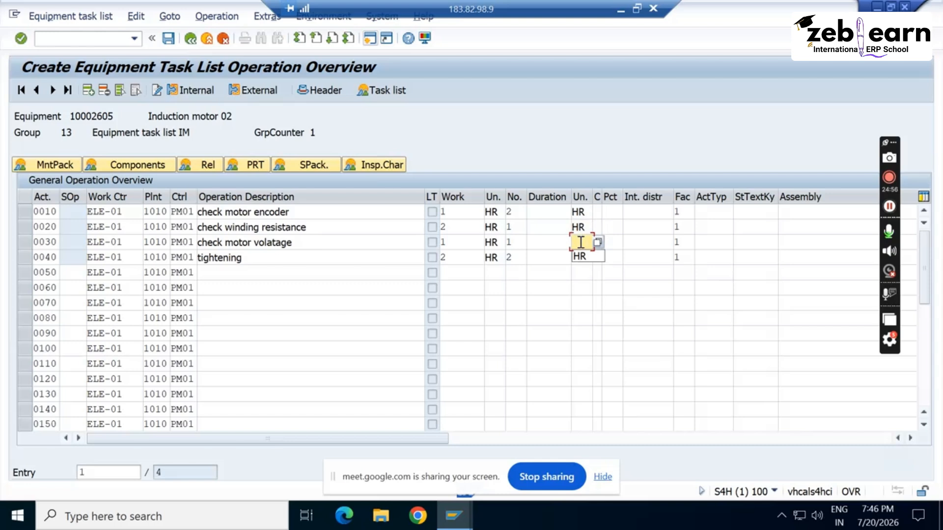
click(579, 255)
click(580, 255)
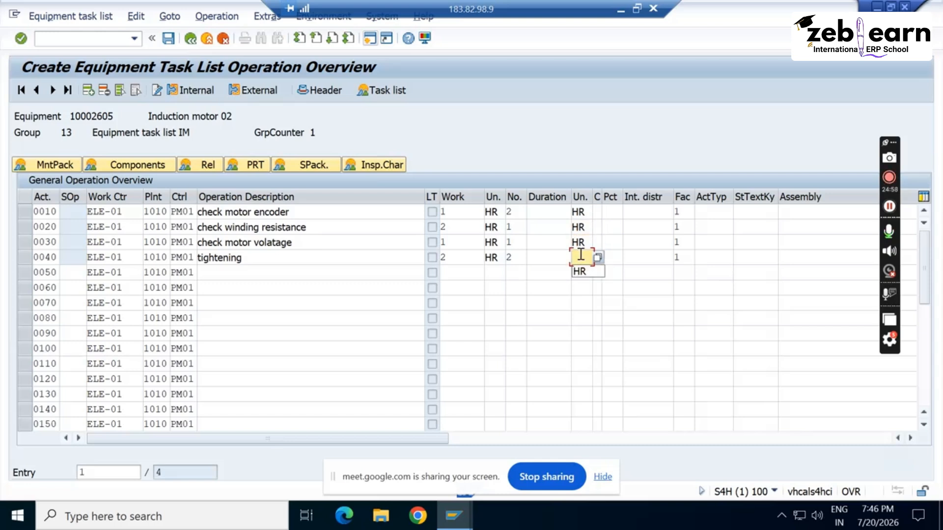
click(580, 271)
click(561, 278)
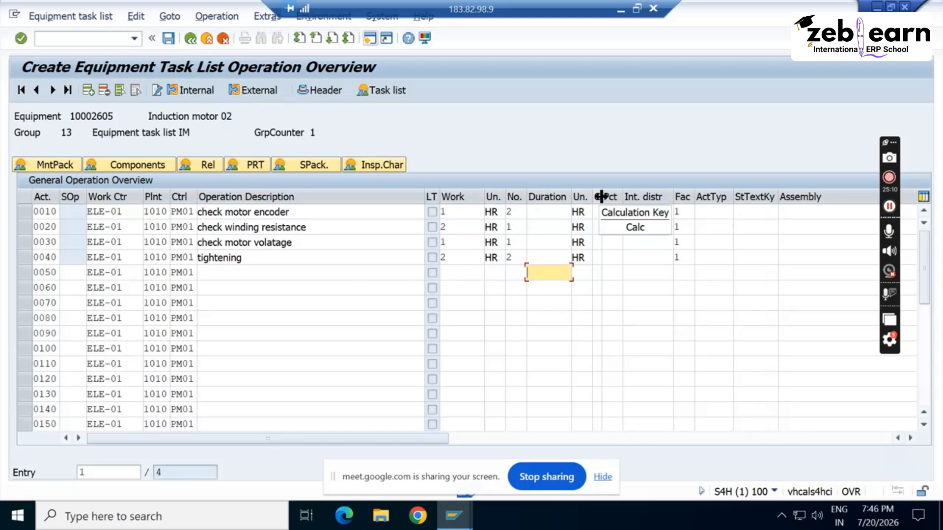
Widen the calculation key column and set operation 0010 to key 1, Calculate duration
drag(602, 197, 630, 201)
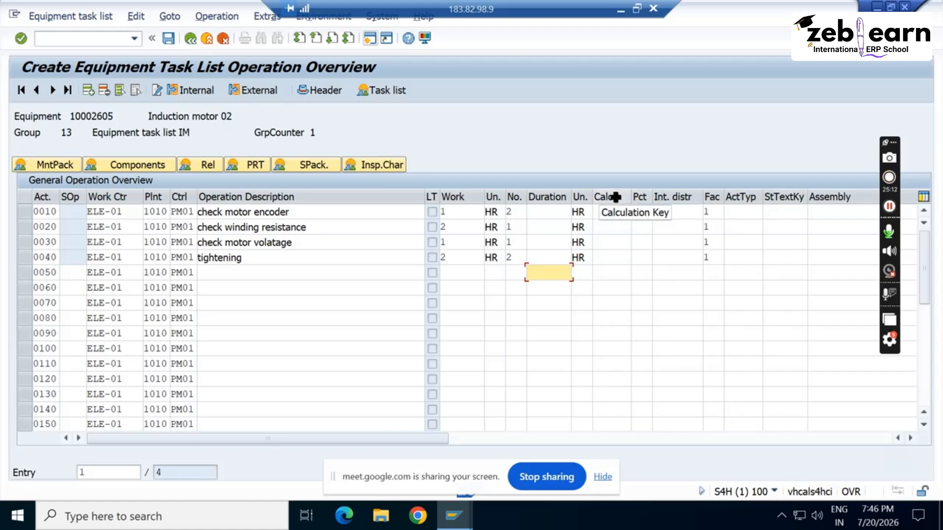
click(600, 211)
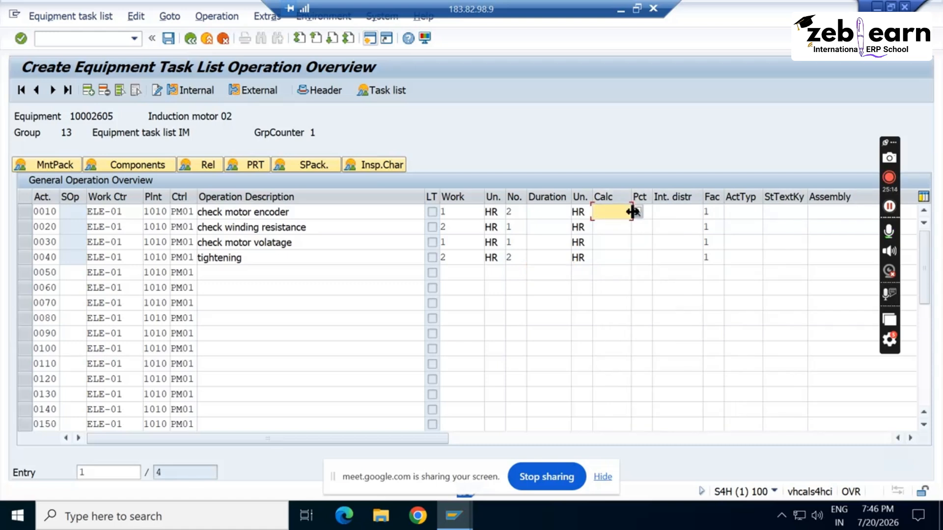
click(630, 212)
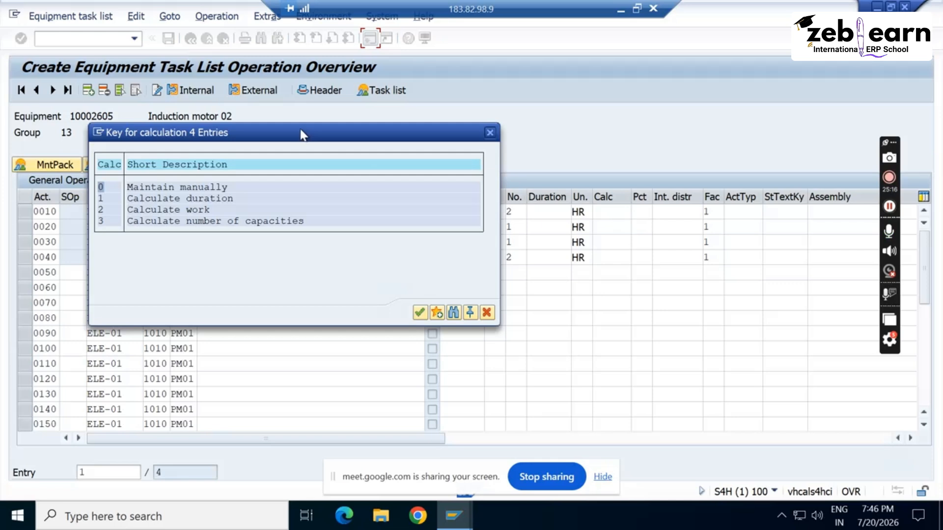
drag(301, 135, 693, 274)
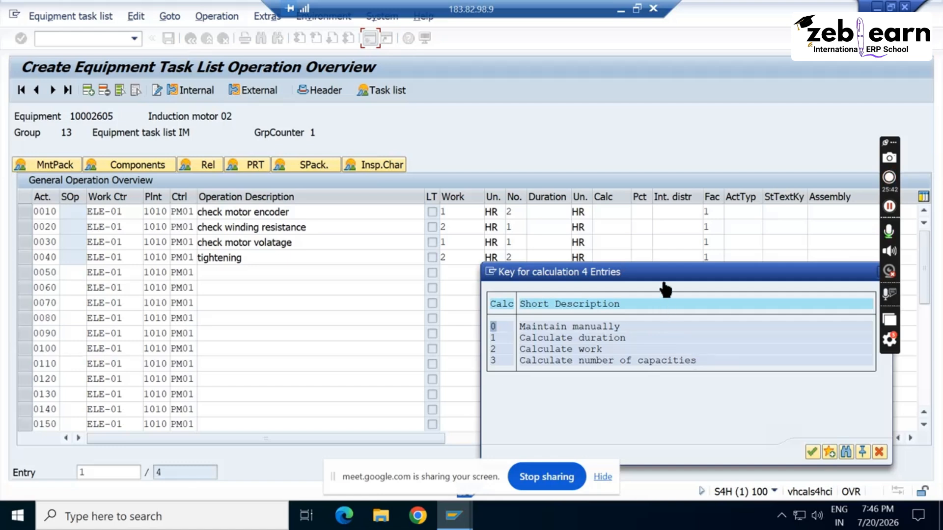
drag(665, 277, 588, 275)
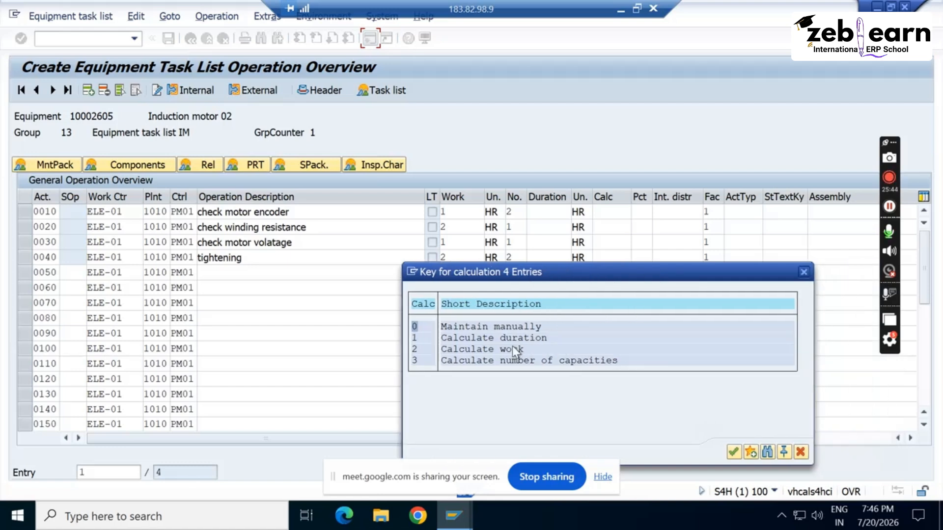
double_click(487, 339)
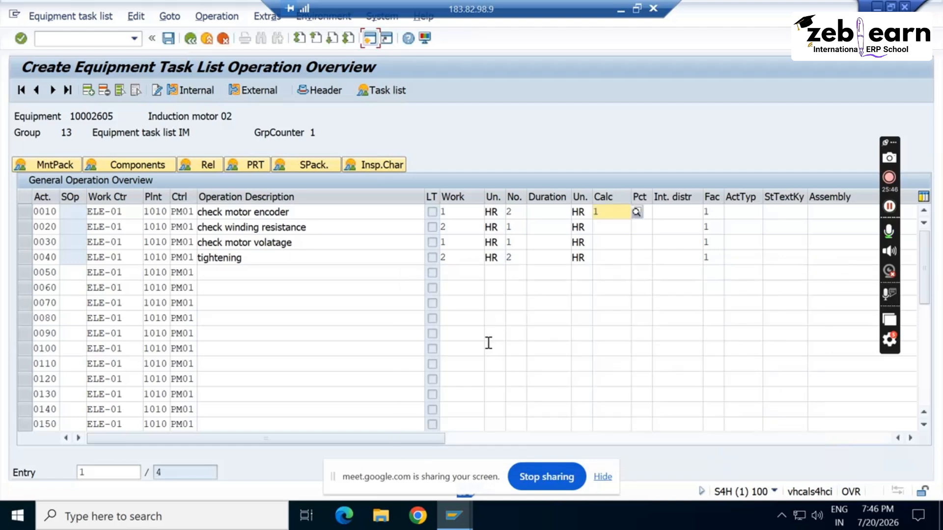
Set calculation key 1, Calculate duration, for operations 0020 to 0040 and have the durations calculated
click(613, 227)
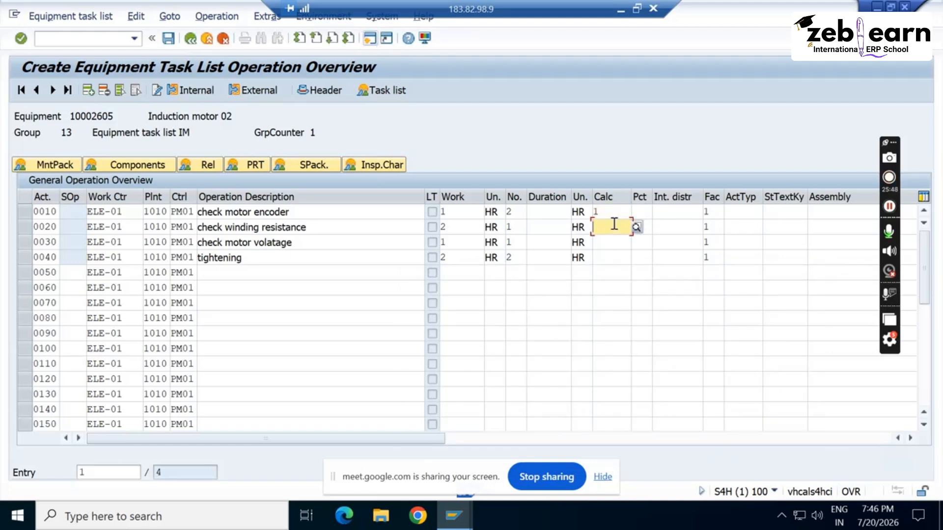
click(636, 227)
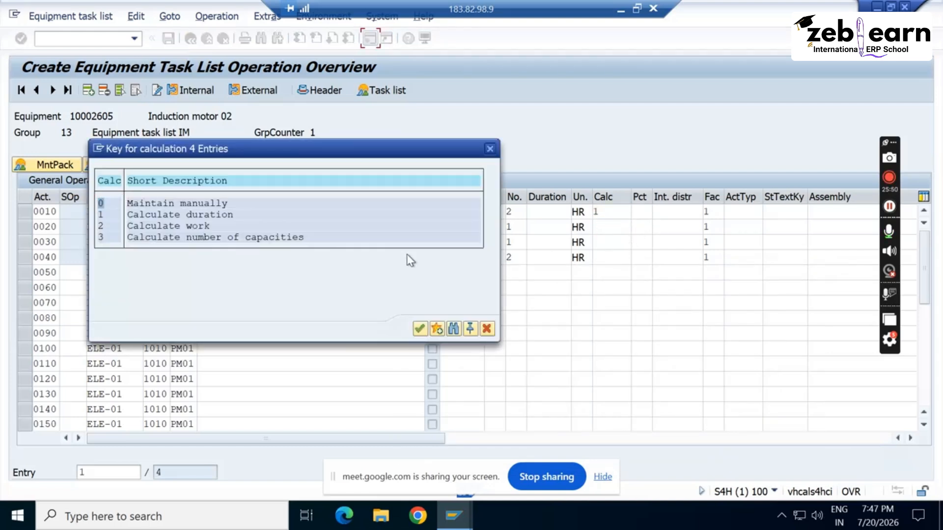
double_click(231, 213)
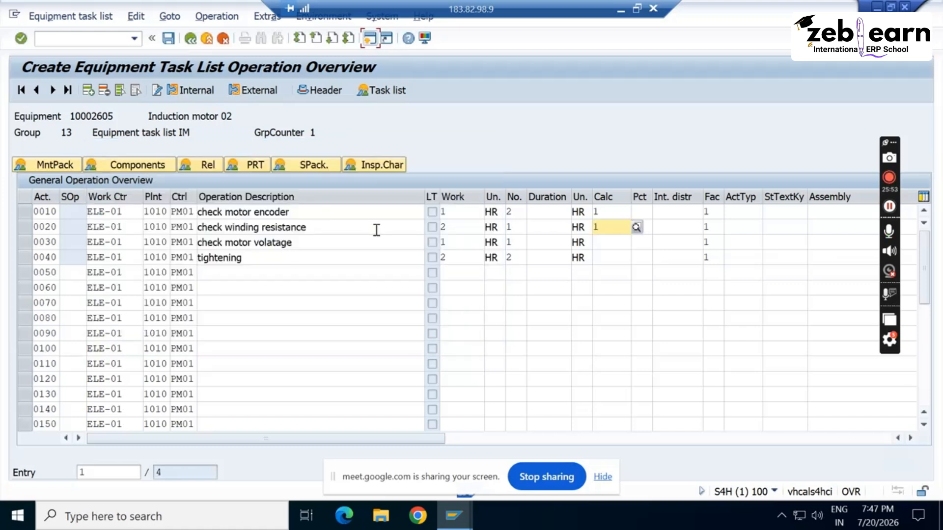
click(601, 253)
click(605, 242)
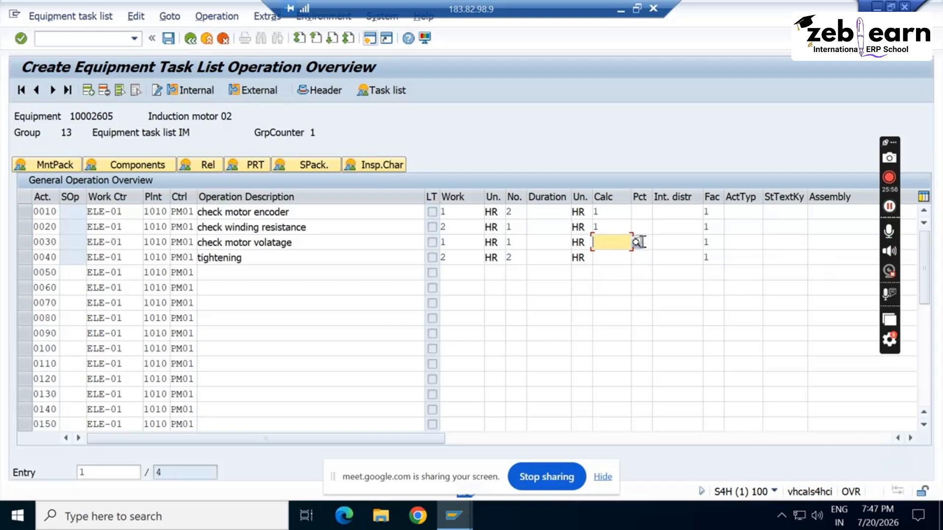
click(637, 242)
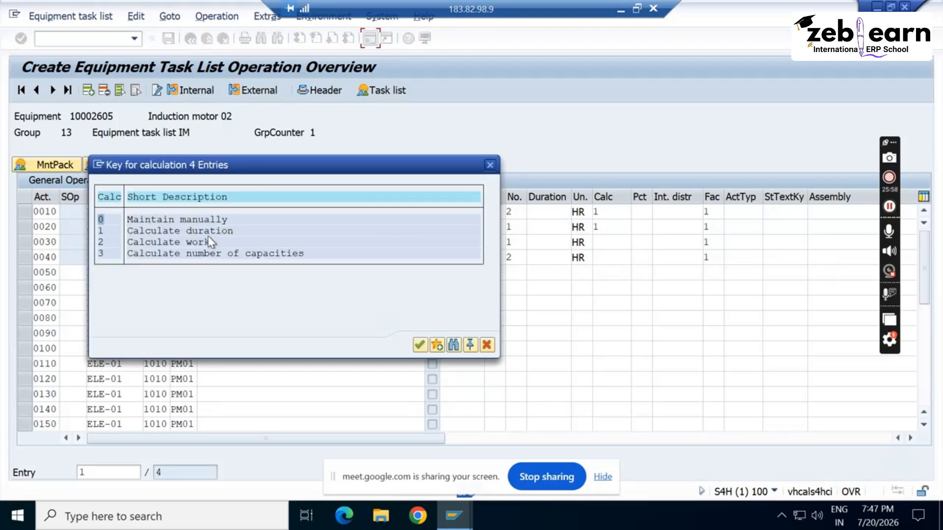
double_click(208, 234)
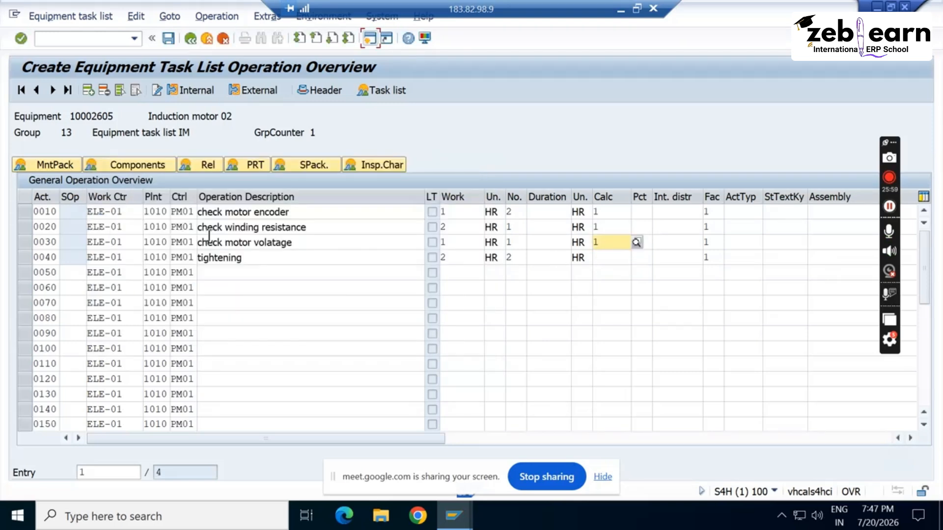
click(618, 256)
click(636, 258)
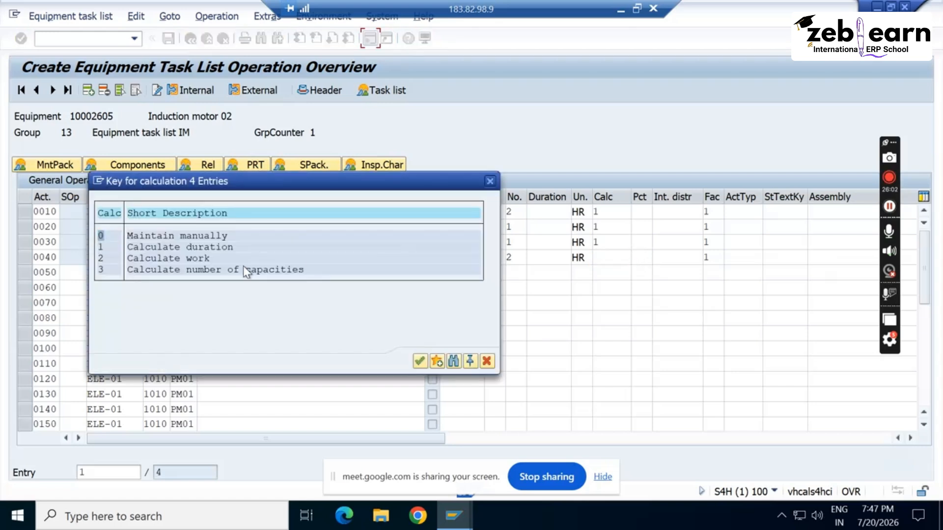
double_click(196, 249)
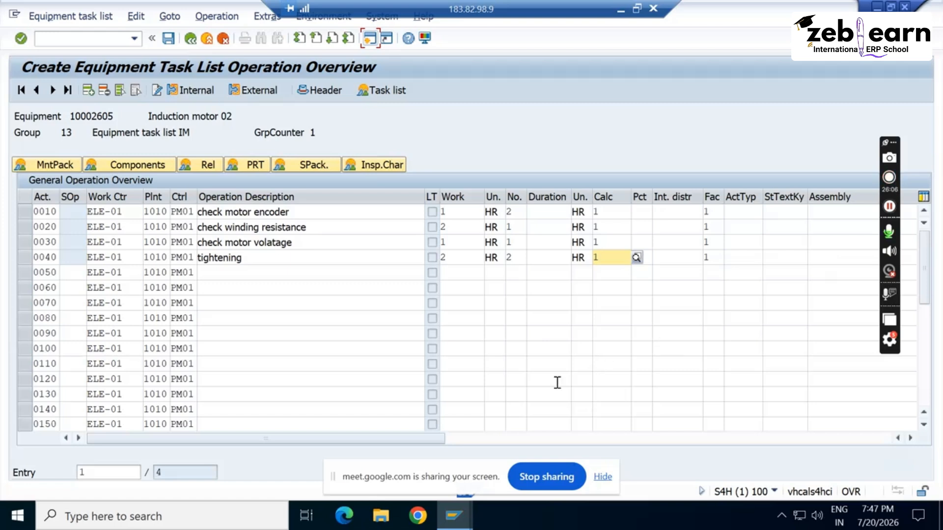
drag(421, 441, 349, 442)
key(Return)
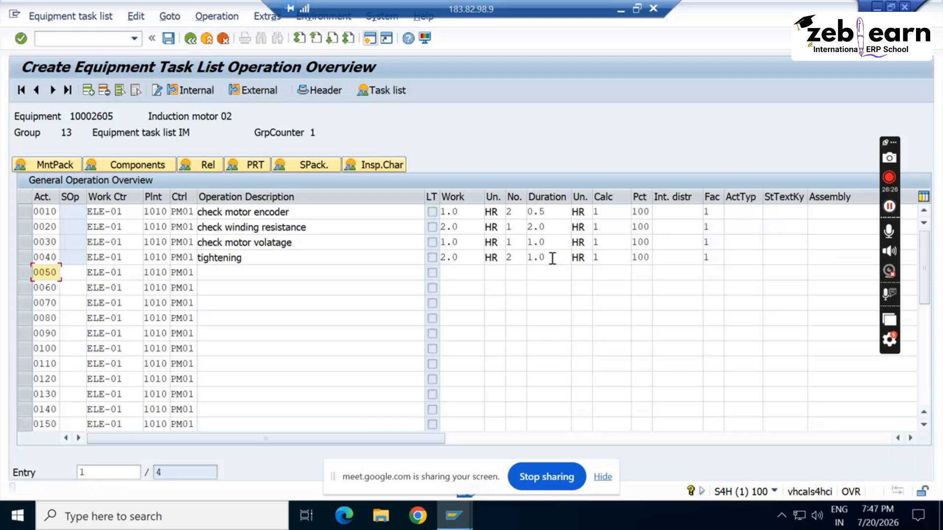
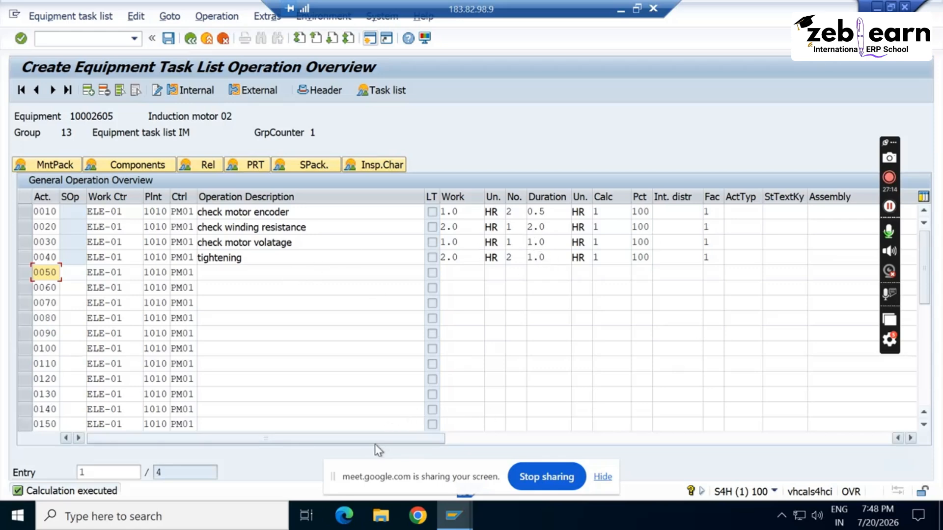
Assign the 3M maintenance package to all four operations, 0010 to 0040
drag(376, 442, 210, 430)
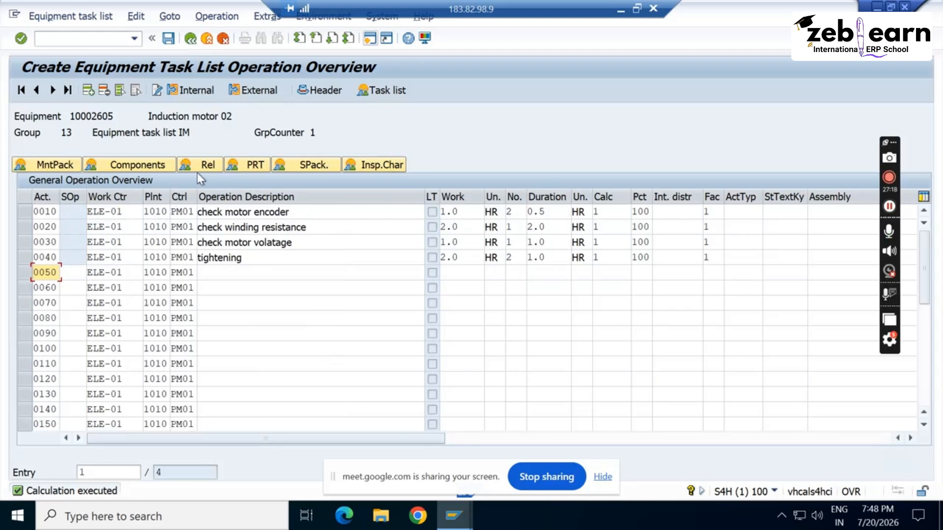
click(54, 163)
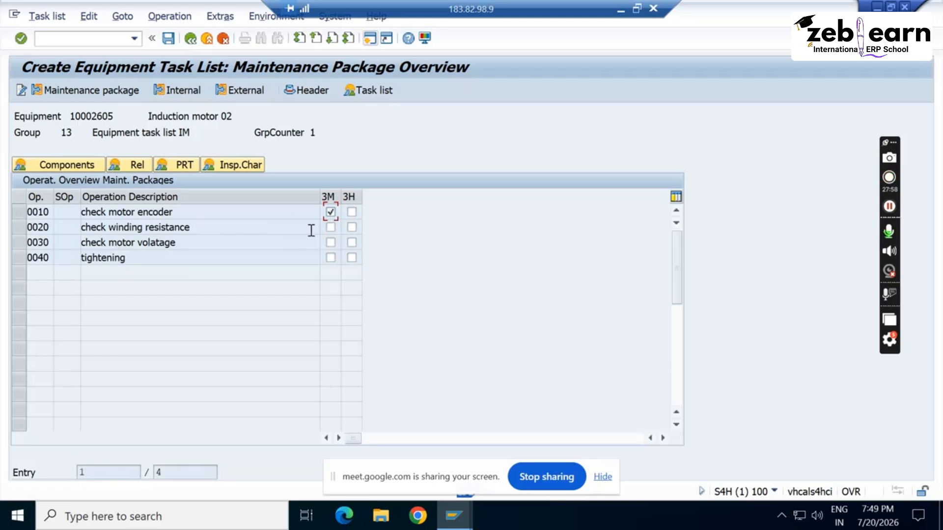
click(330, 228)
click(352, 242)
Check the maintenance strategy in the task list header, review the maintenance package assignments, and return to the operation overview
click(294, 95)
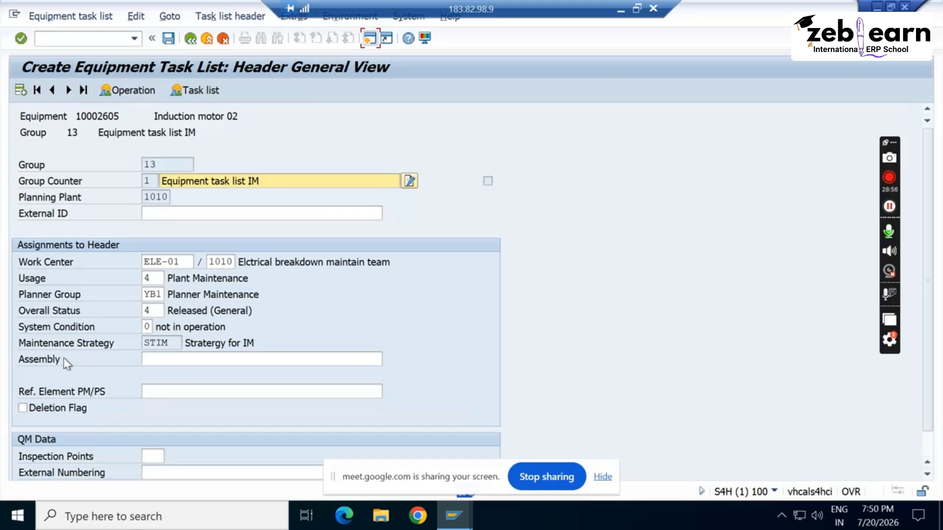
double_click(176, 344)
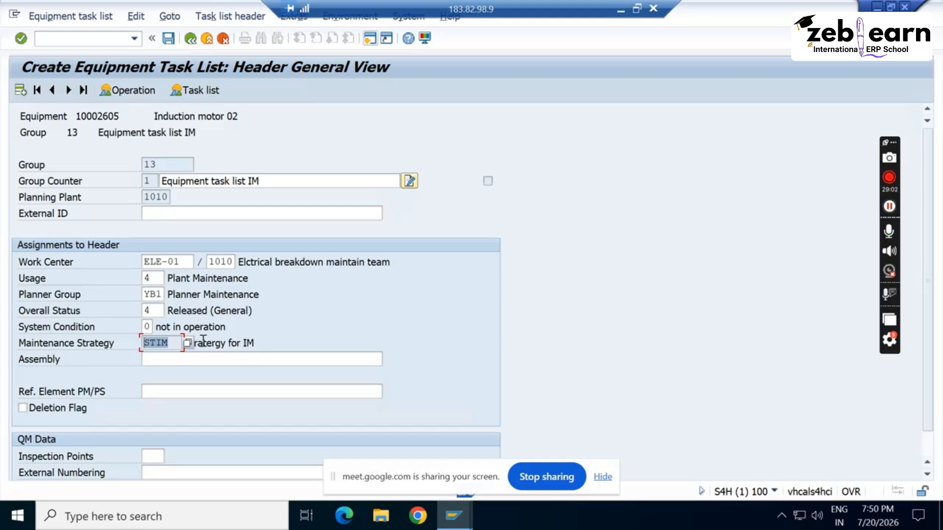
click(141, 92)
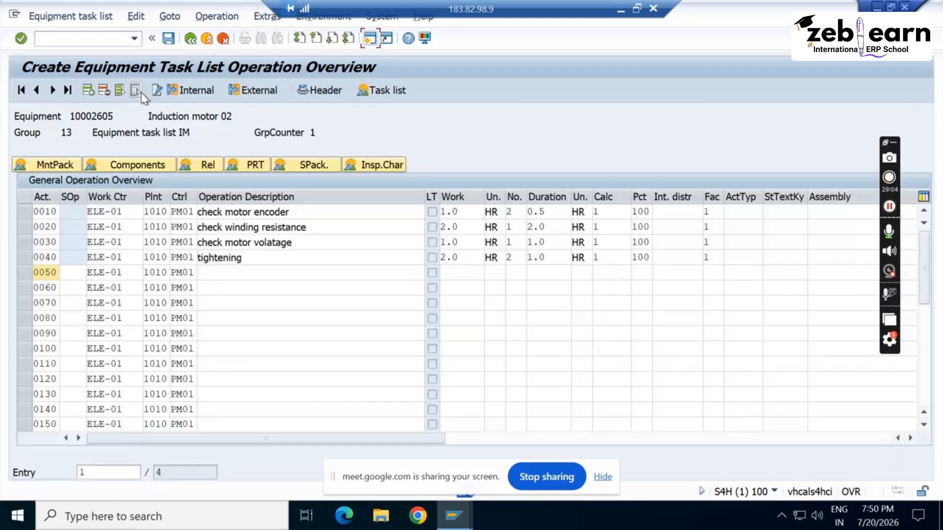
click(30, 164)
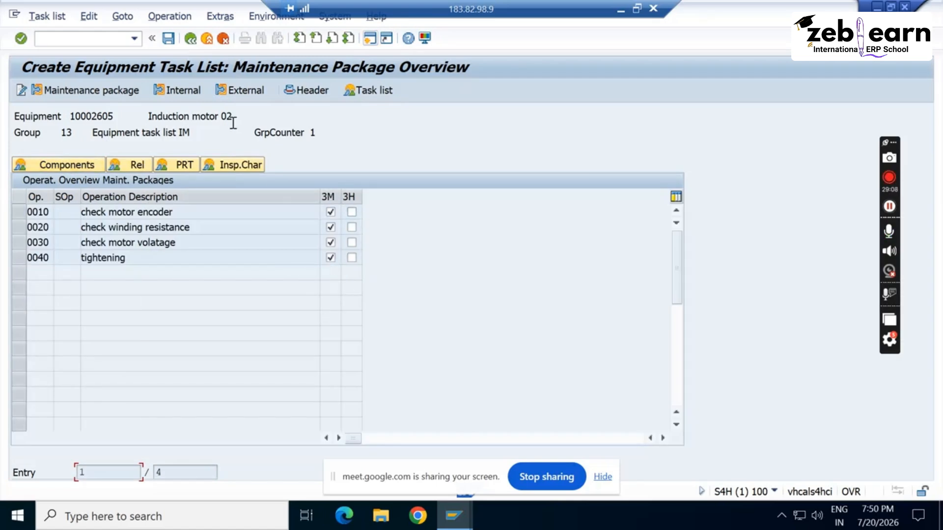
click(190, 39)
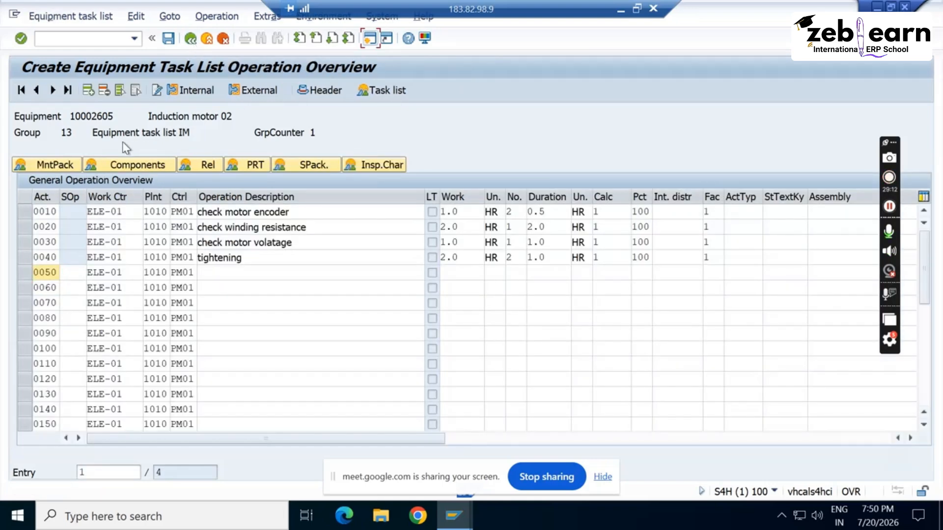
Recheck the maintenance strategy in the task list header and save the equipment task list
click(310, 93)
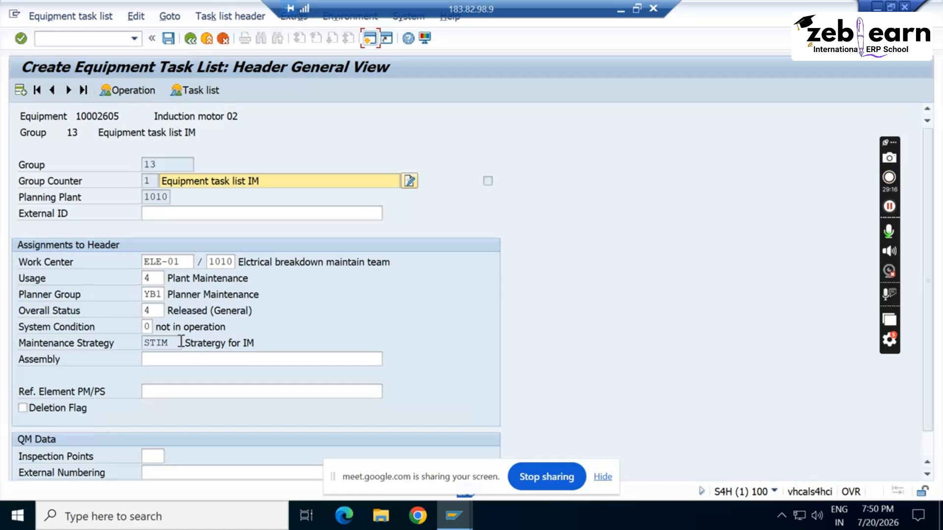
drag(178, 342, 141, 344)
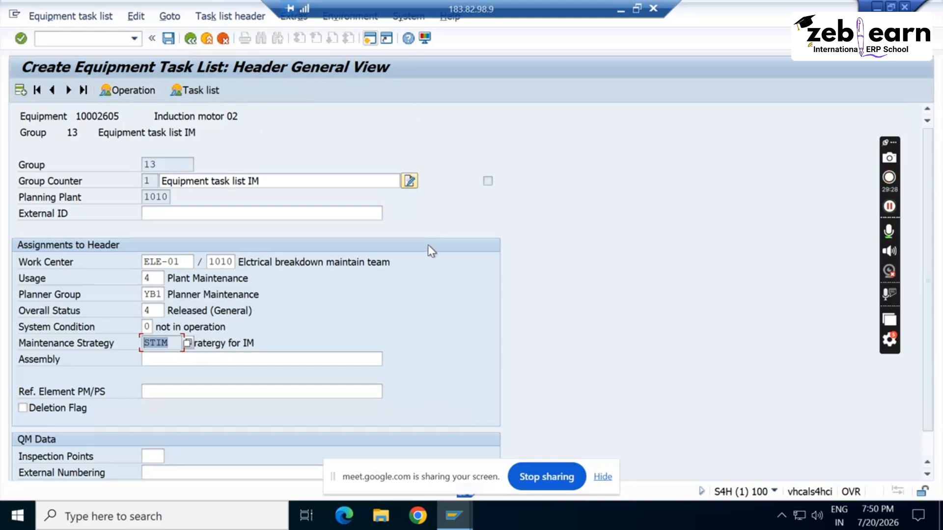
click(137, 92)
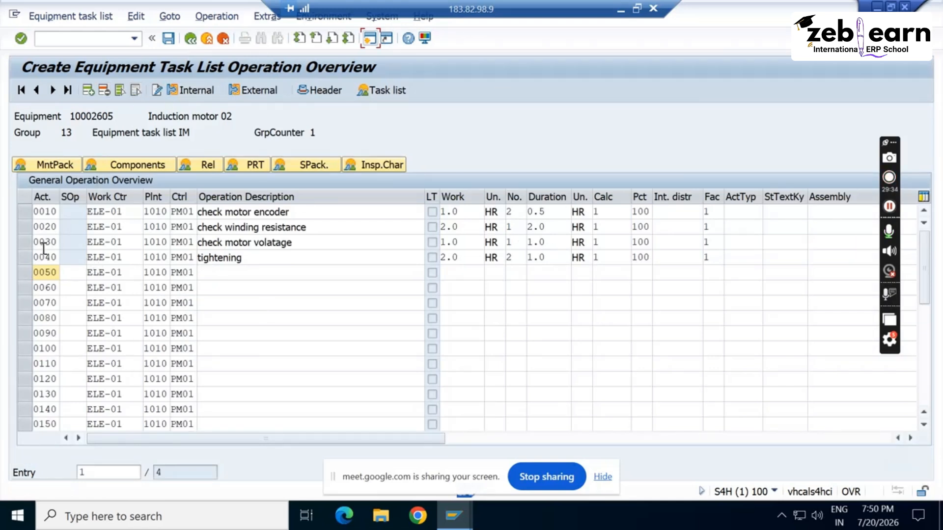
click(169, 39)
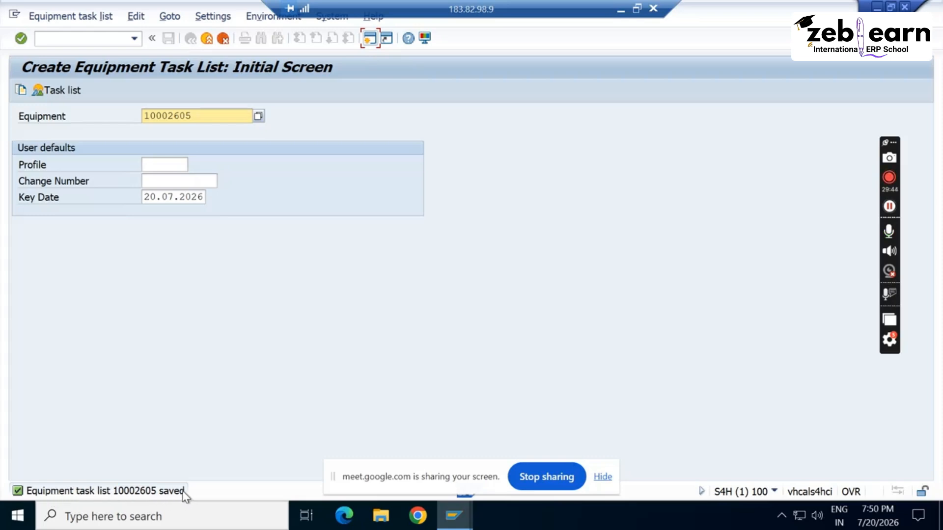
Switch to the WPS Office presentation to point out FL task list transaction IA11, and return to the SAP session
click(621, 10)
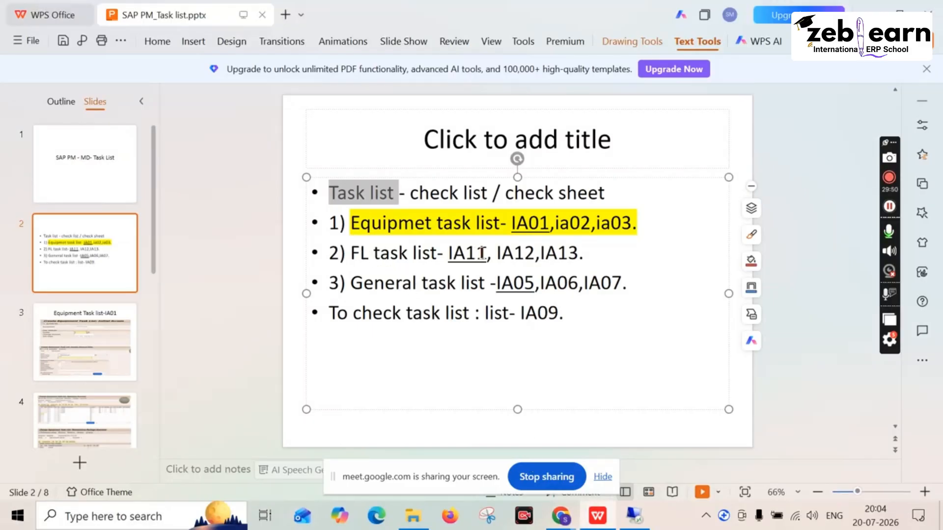
drag(481, 253, 449, 249)
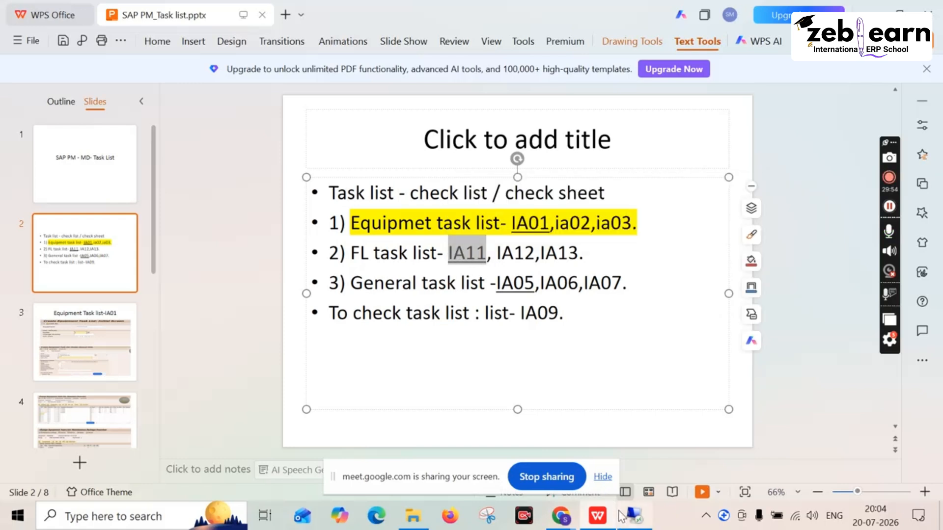
click(627, 518)
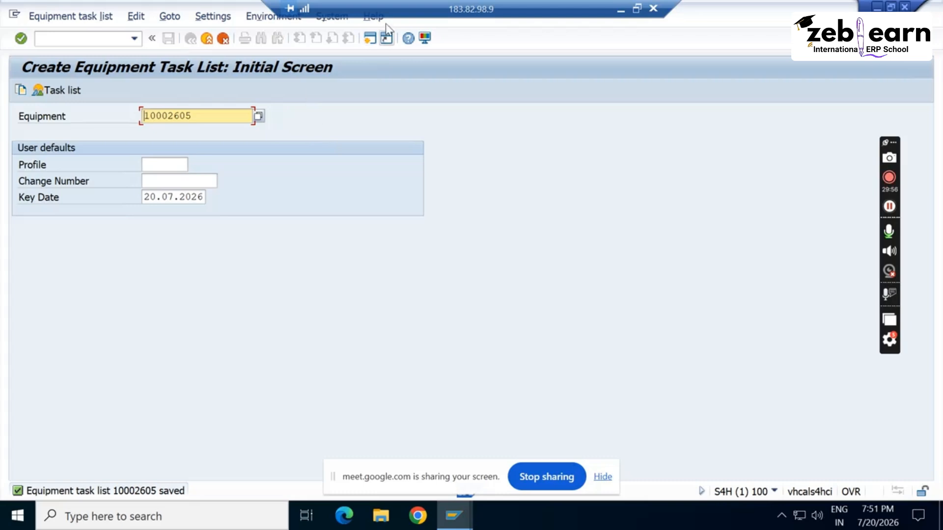
Open a new SAP session, start transaction IA11, and open the task list header for functional location 1085
click(370, 38)
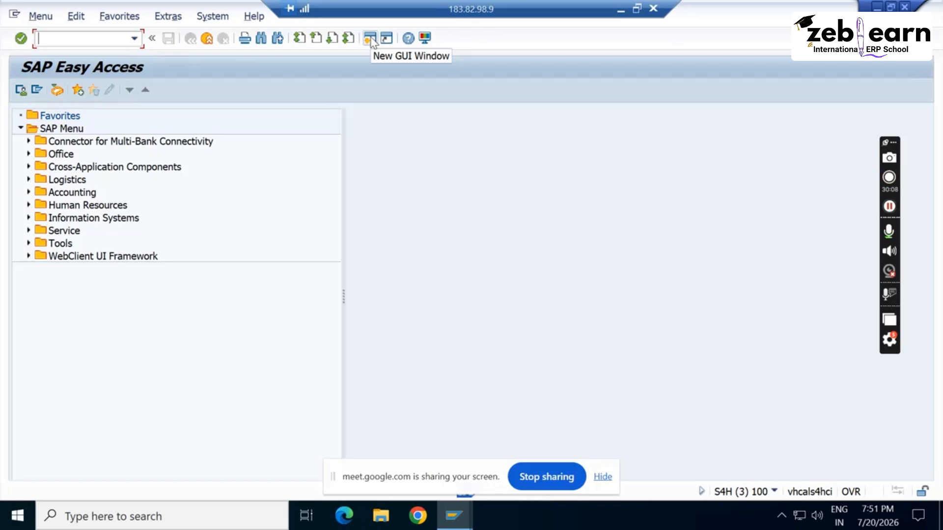
text(ia)
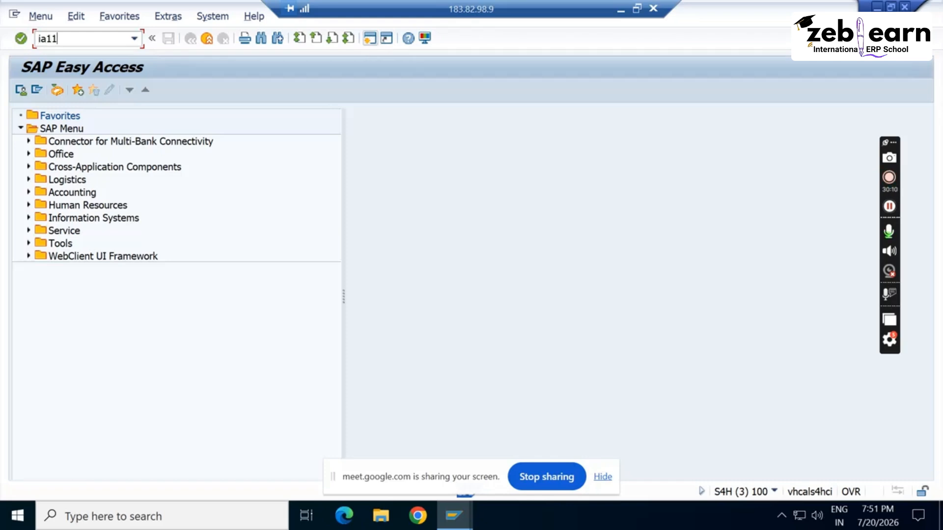
text(11)
key(Return)
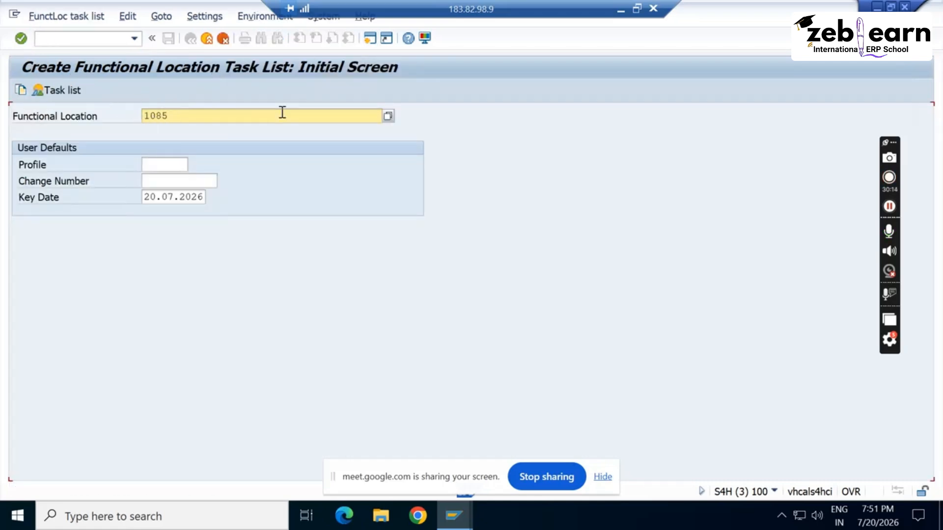
key(Return)
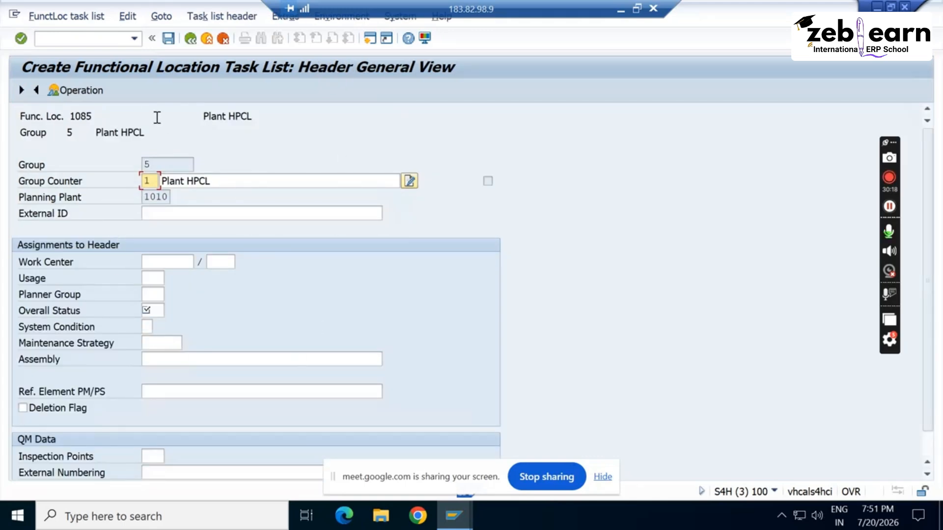
Set the header's overall status to 4 and open the operation overview of the functional location task list
click(79, 90)
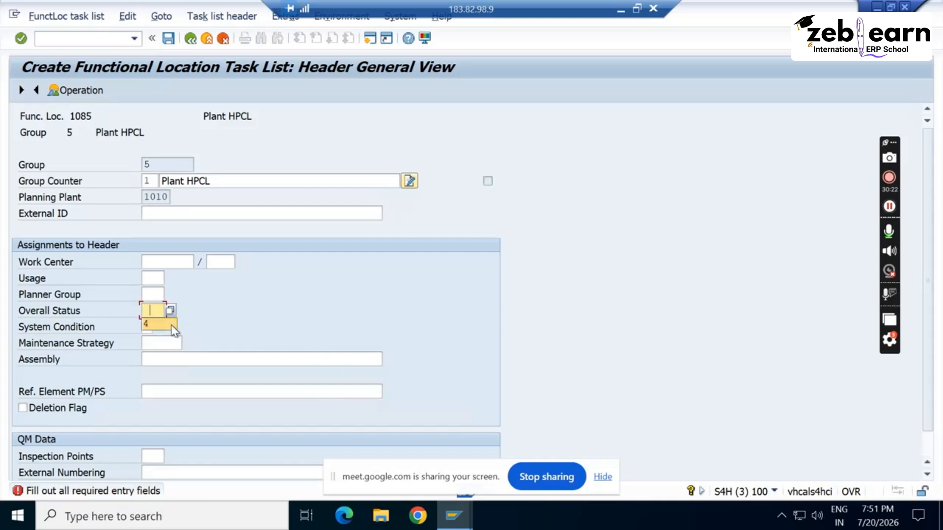
click(172, 325)
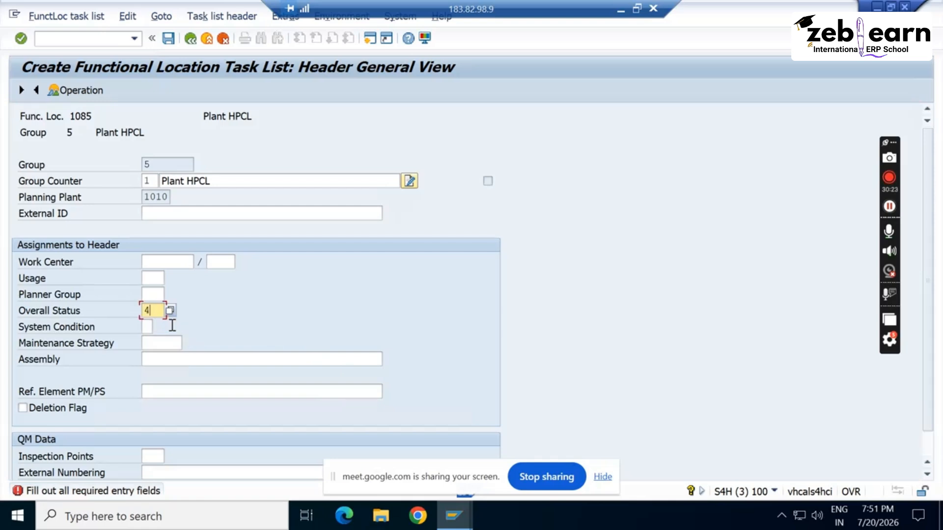
click(78, 90)
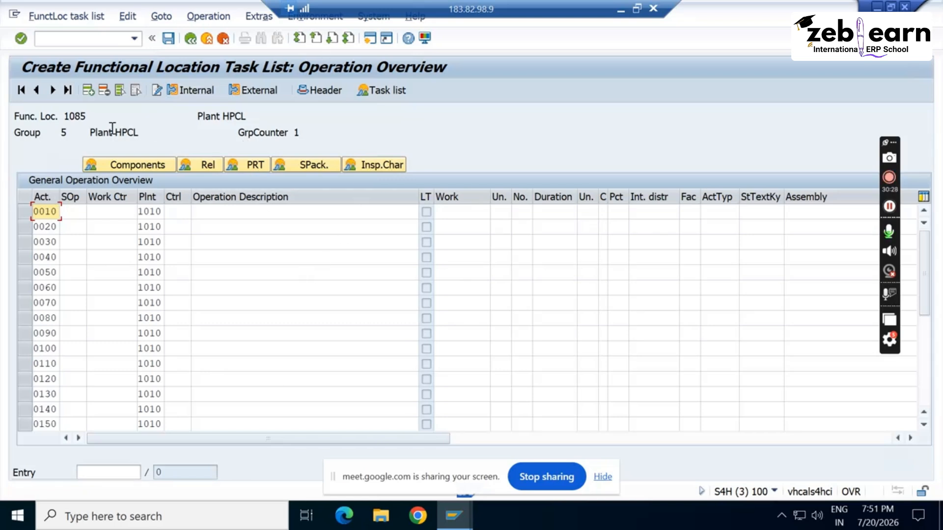
Go back to the initial screen of the functional location task list, leaving the group unsaved
click(197, 39)
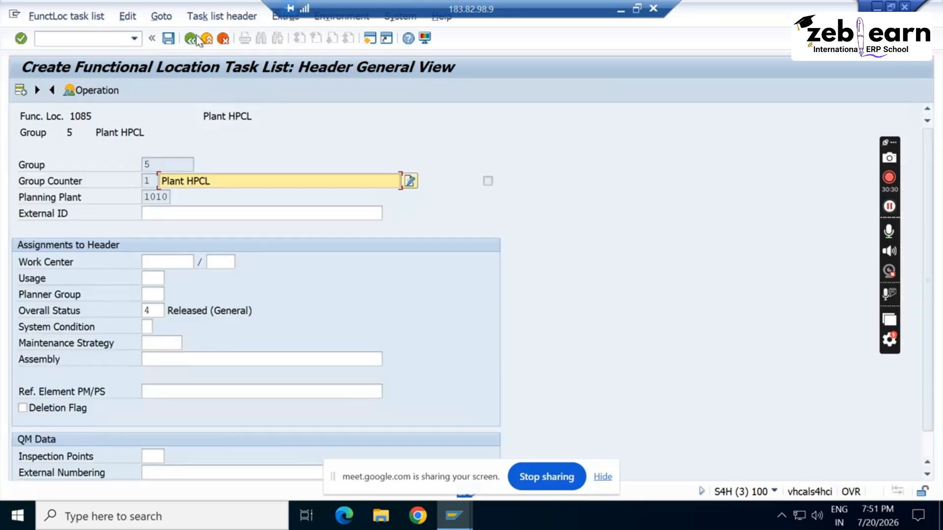
click(197, 38)
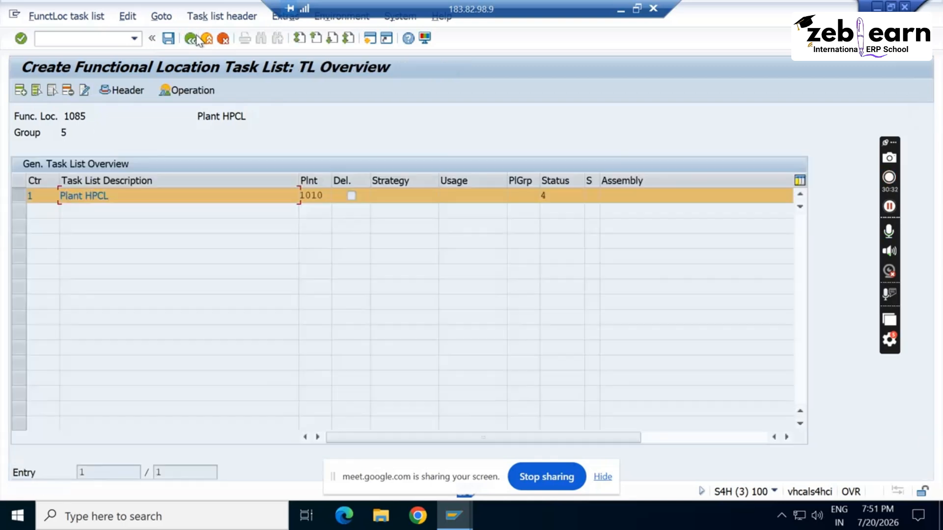
click(197, 39)
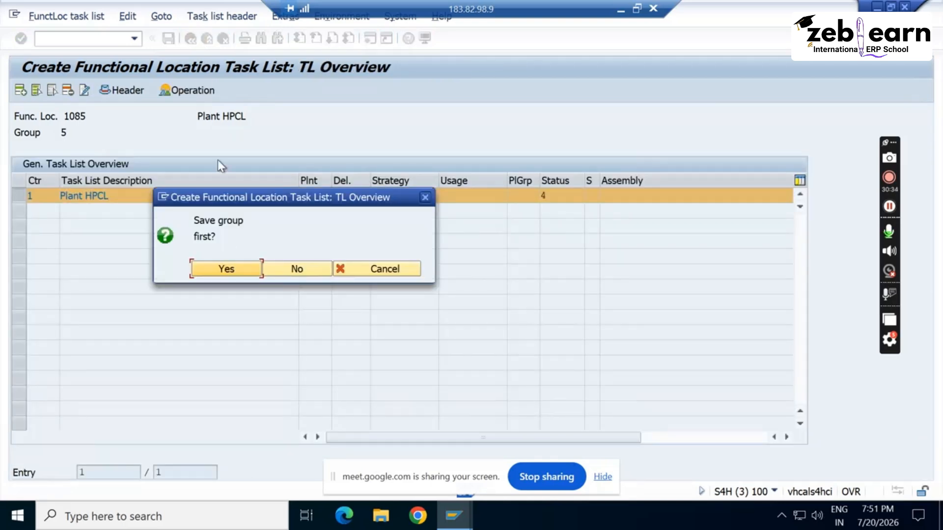
click(282, 268)
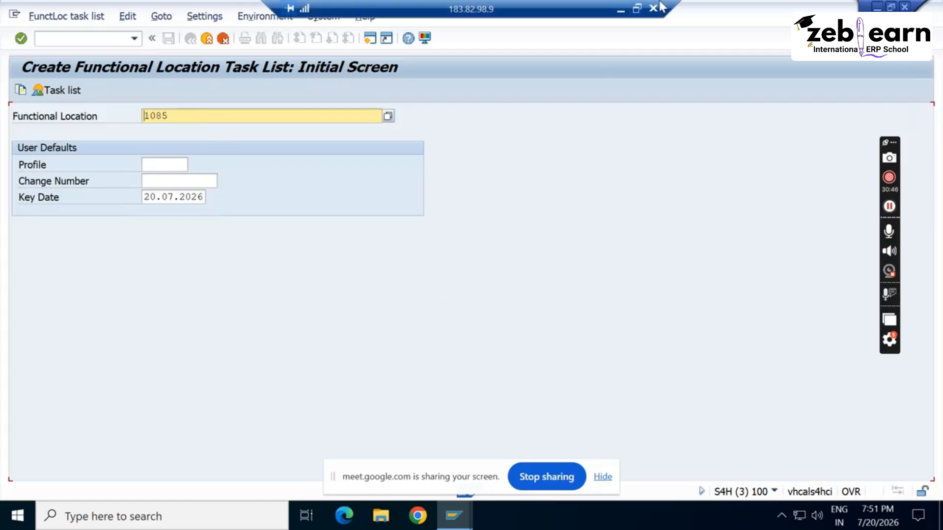
Point out IA05 in the WPS Office presentation, return to SAP, and open a new general task list header through transaction IA05
click(619, 10)
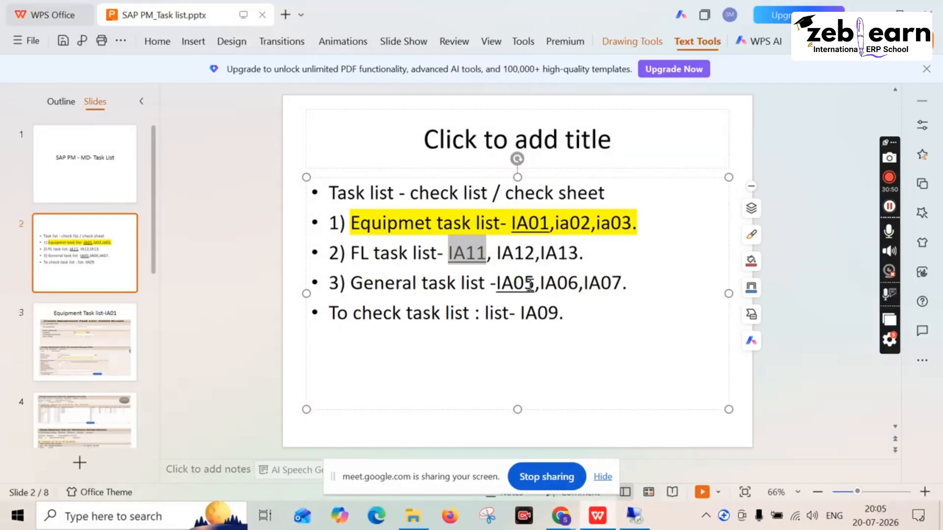
drag(536, 283, 496, 284)
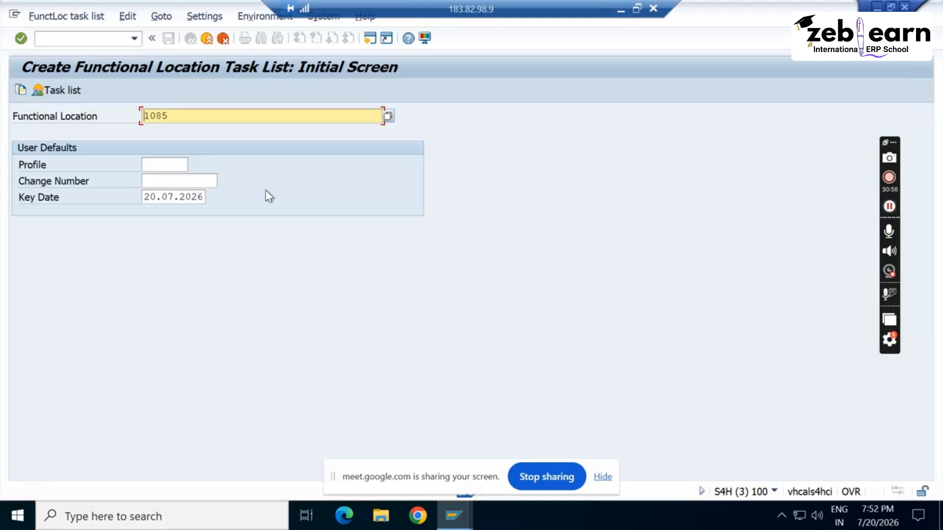
click(207, 39)
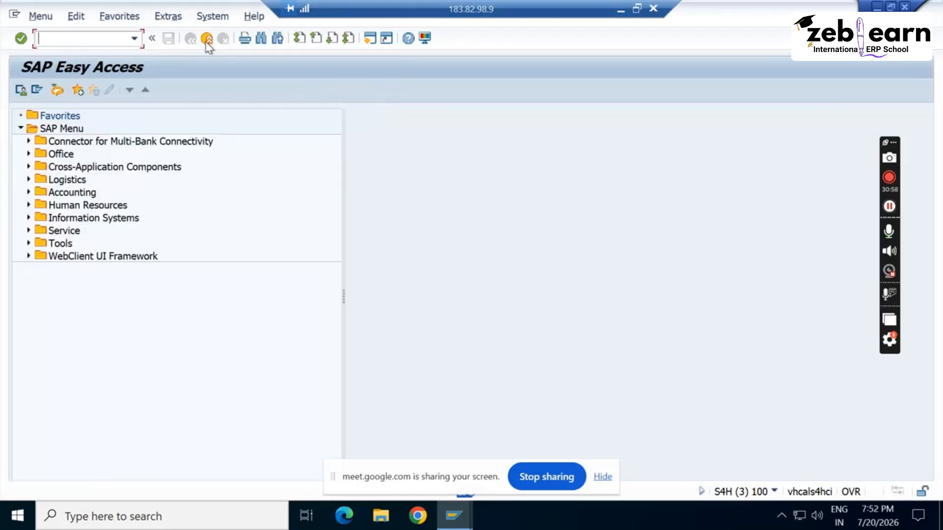
text(ia05)
key(Return)
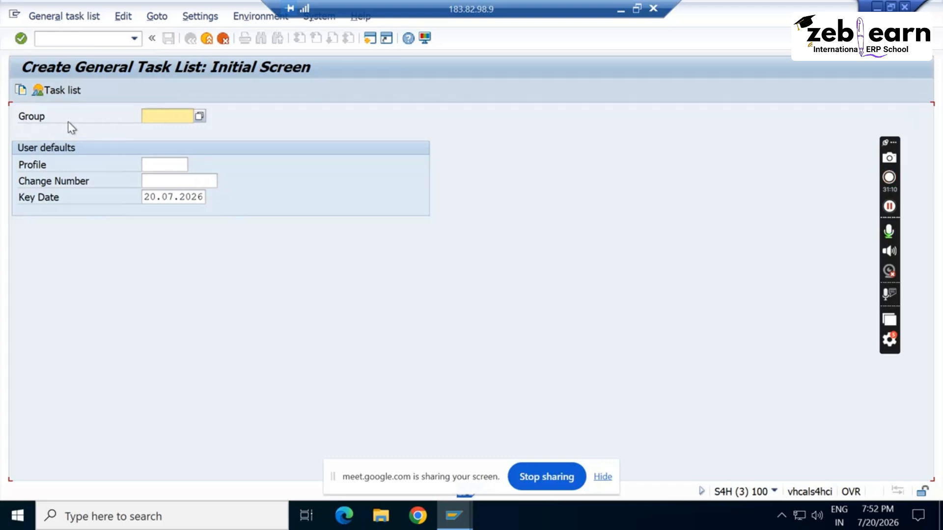
key(Return)
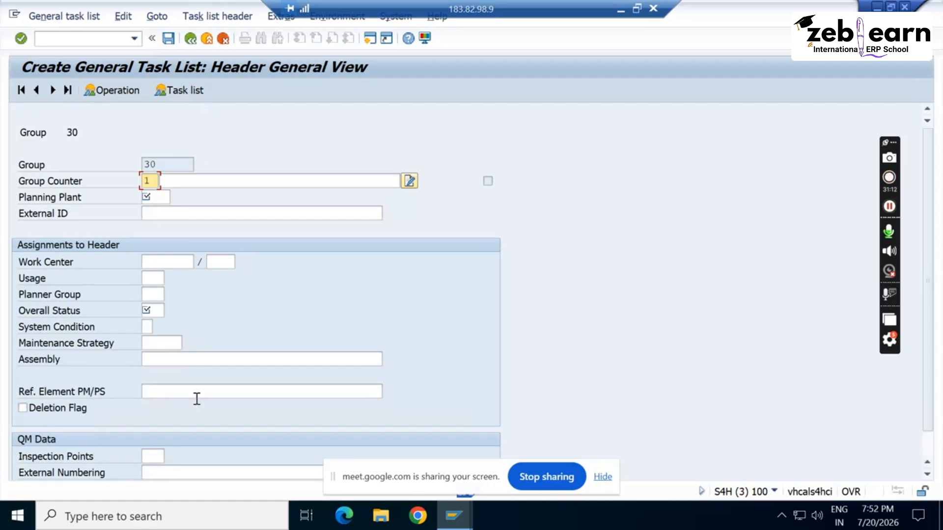
Switch to the WPS Office presentation and show the equipment task list screenshots on slides 3 and 4
click(621, 11)
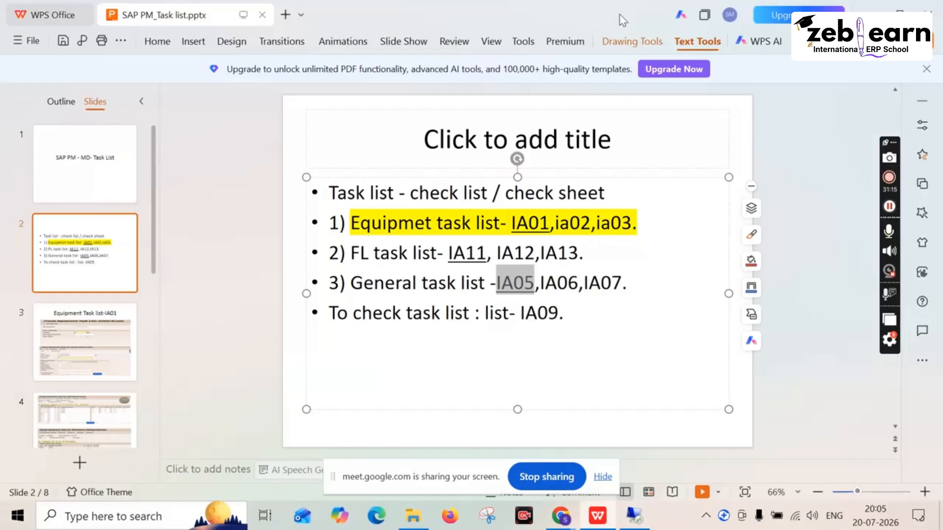
click(101, 337)
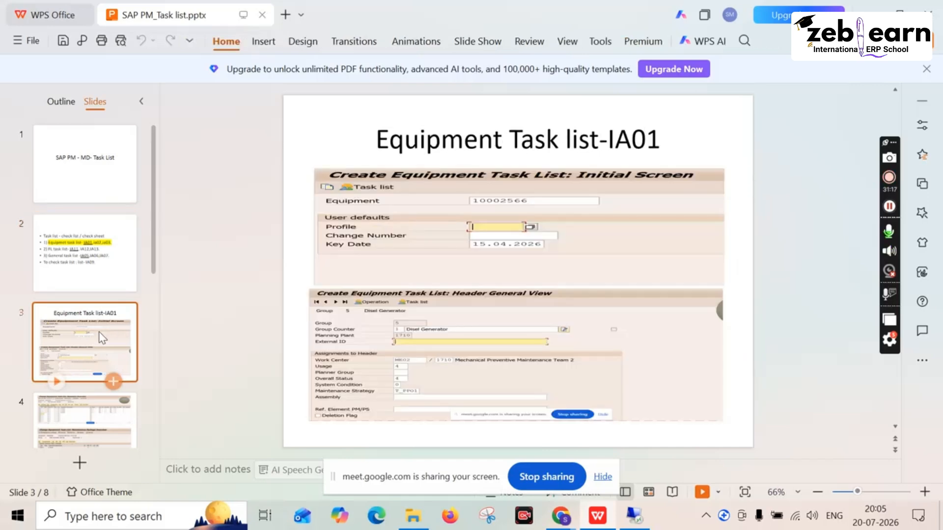
click(129, 442)
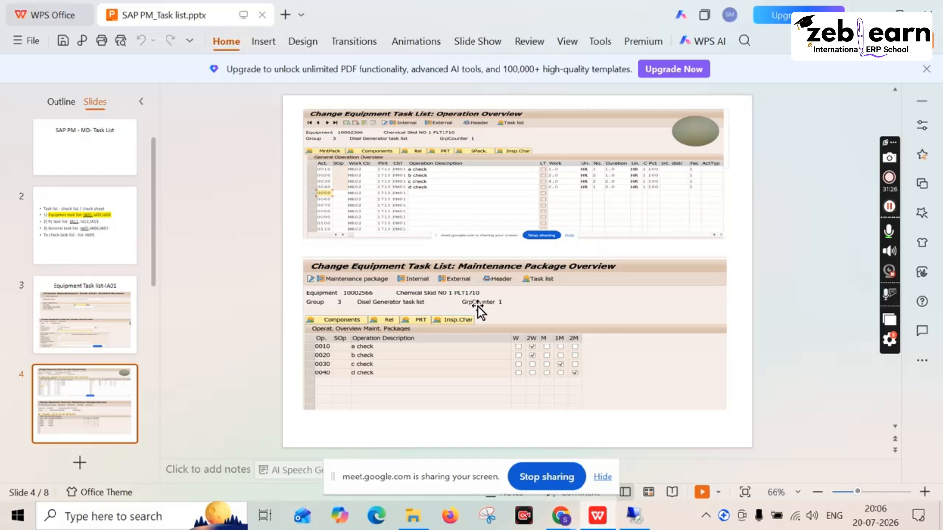
Adjust the height of the Maintenance Package Overview picture so its upper edge sits just below the Operation Overview picture
click(510, 265)
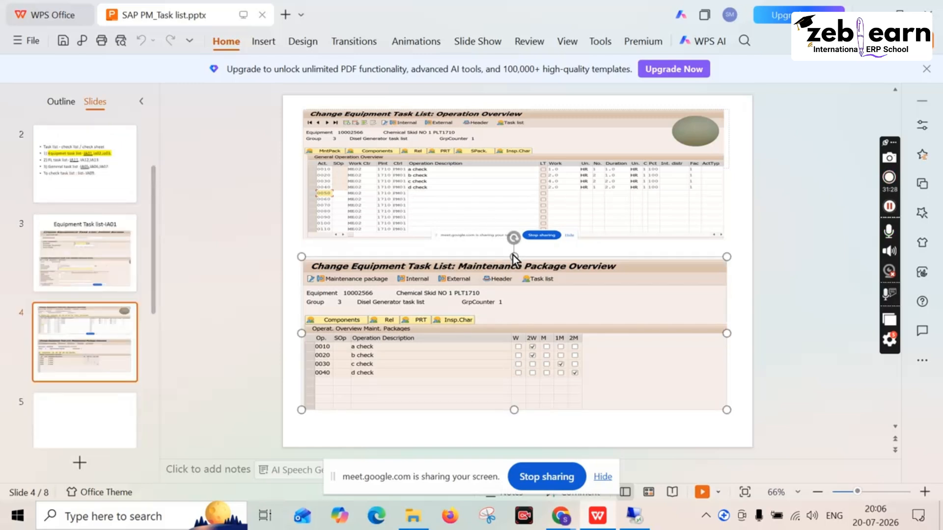
drag(513, 258, 512, 192)
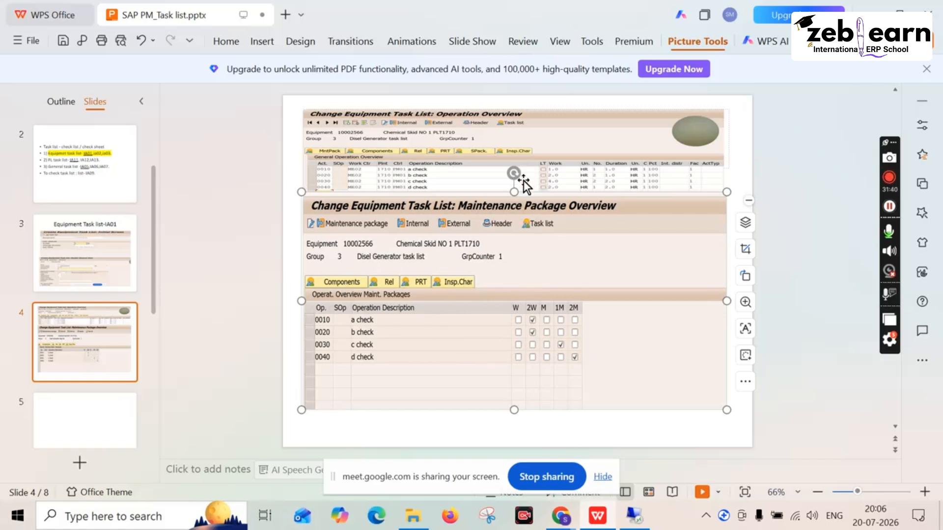
drag(511, 193, 514, 278)
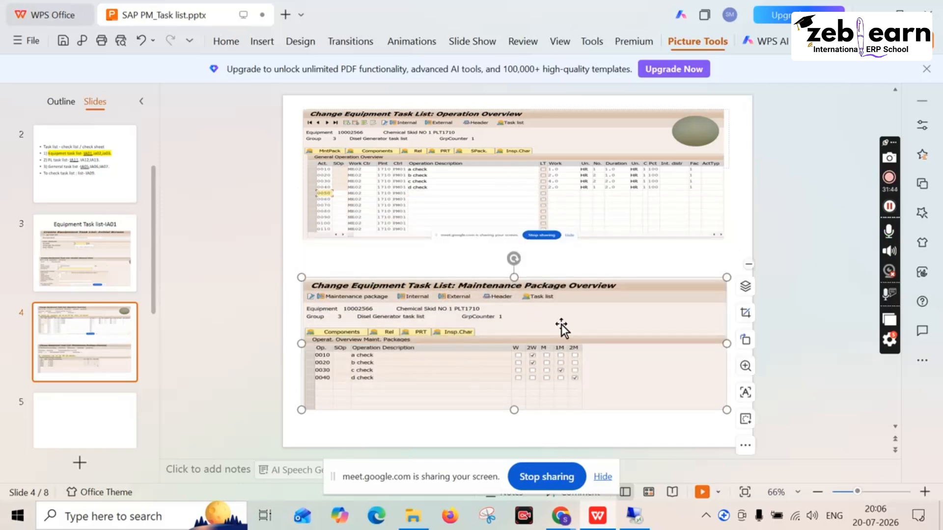
click(514, 273)
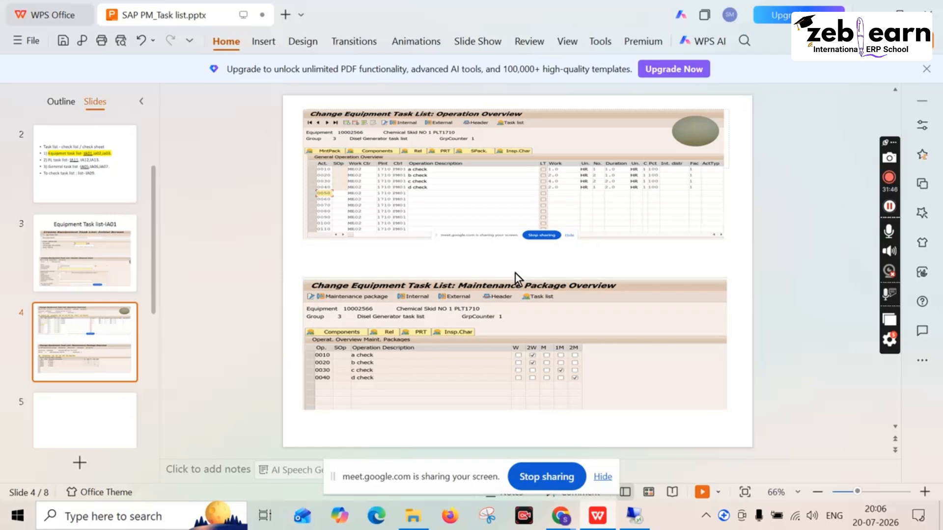
click(515, 278)
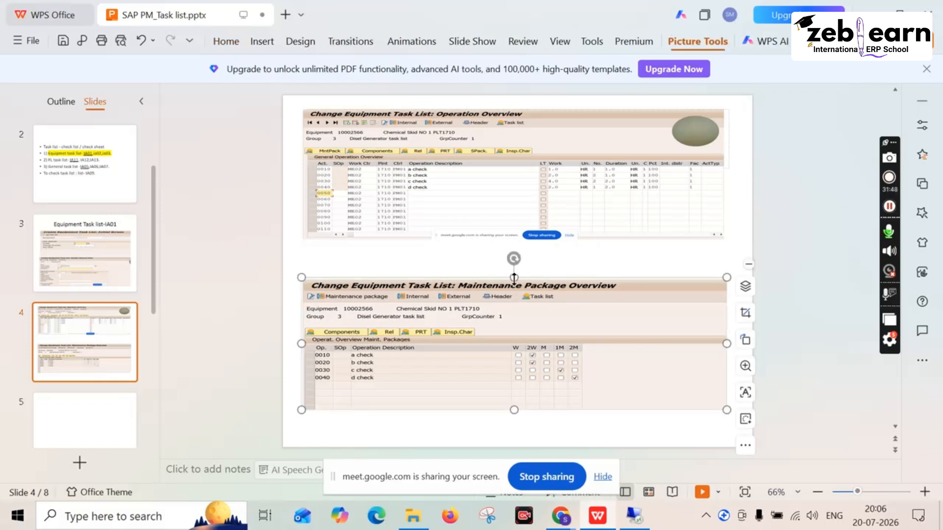
drag(514, 278, 514, 254)
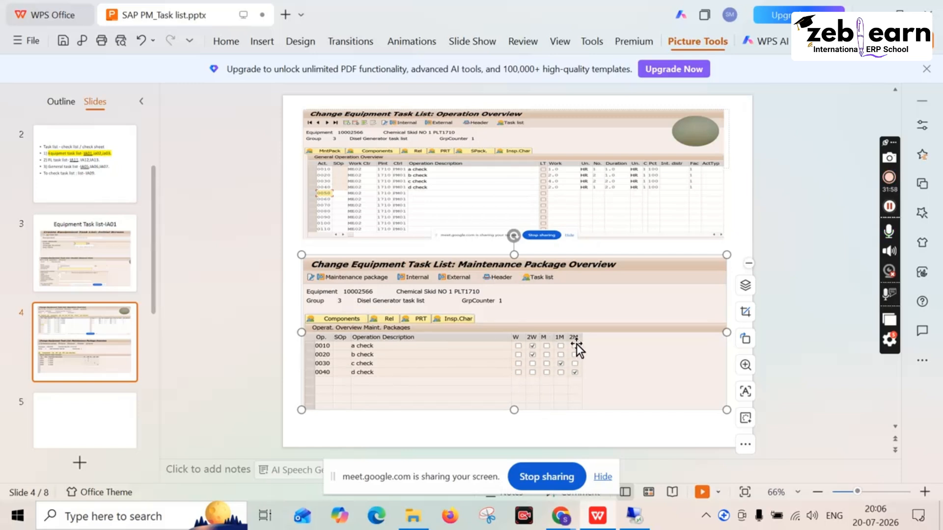
Return to the SAP session and enter the suggested text "generala task list" as the group counter description
click(628, 525)
click(186, 183)
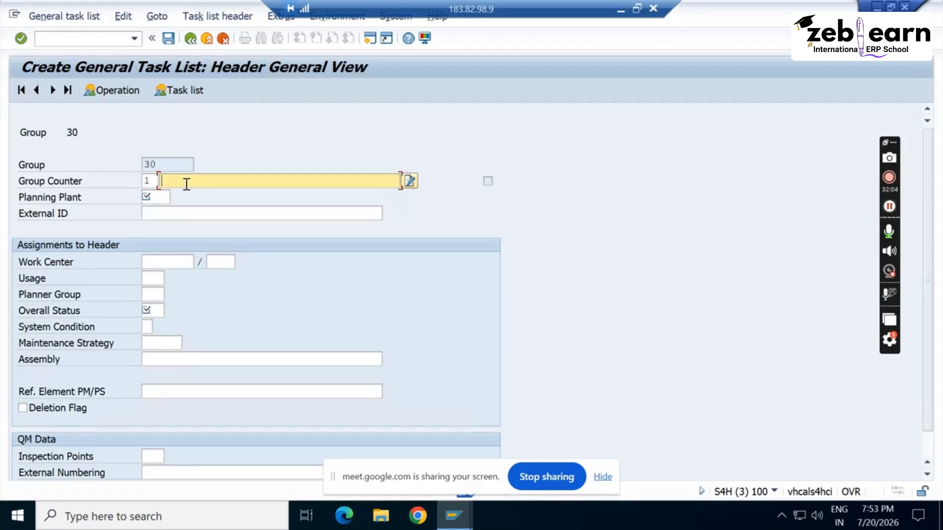
text(Genera)
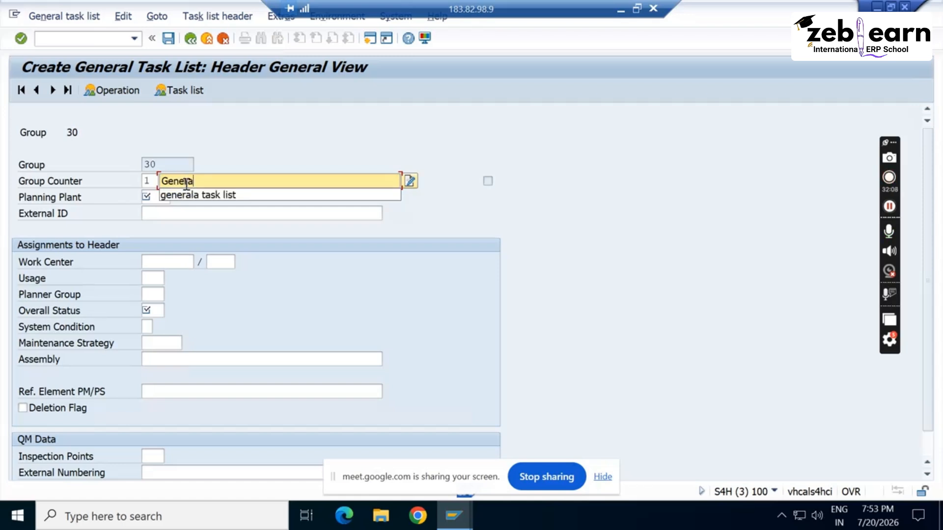
text(l)
click(216, 194)
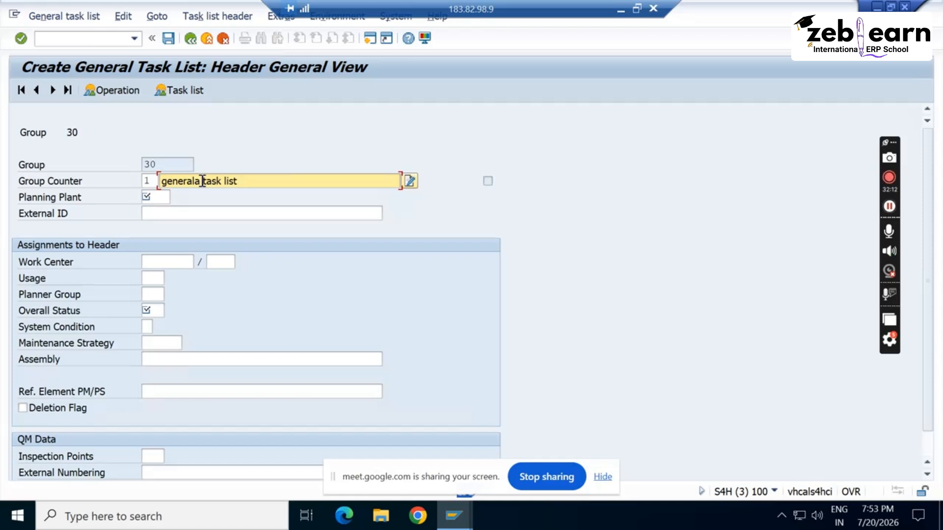
Replace the group counter description with "General main task list"
key(BackSpace)
key(BackSpace)
key(BackSpace)
key(BackSpace)
key(BackSpace)
key(BackSpace)
key(BackSpace)
key(BackSpace)
key(BackSpace)
key(BackSpace)
key(BackSpace)
key(BackSpace)
key(BackSpace)
key(BackSpace)
key(BackSpace)
key(BackSpace)
key(BackSpace)
key(BackSpace)
key(BackSpace)
key(BackSpace)
text(General )
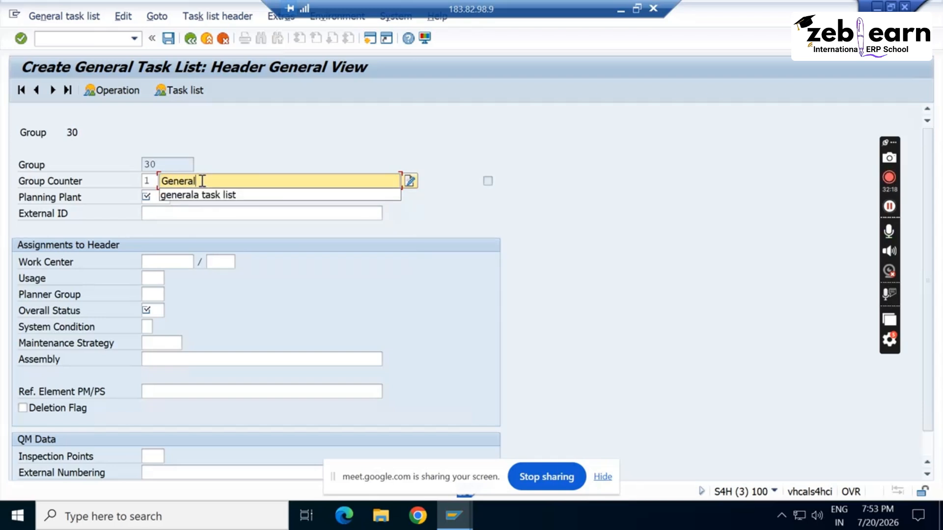
text(m)
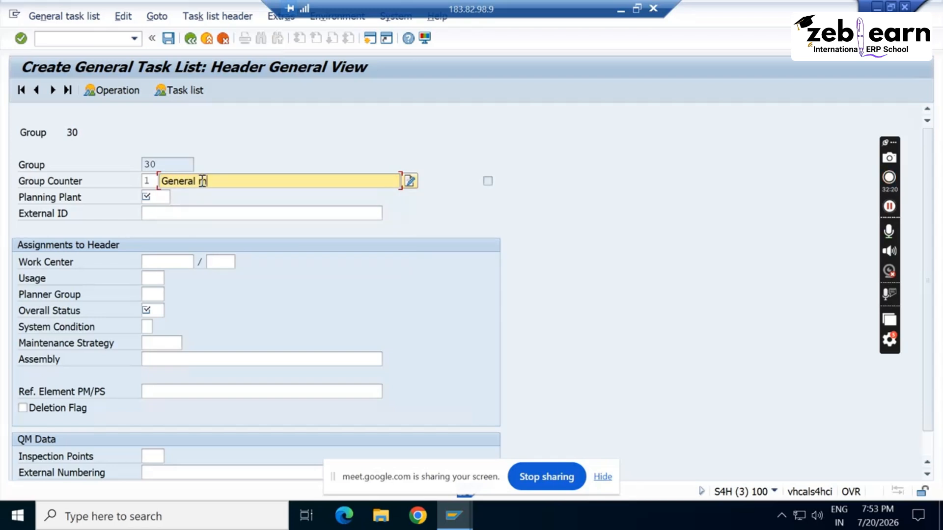
text(ain task list)
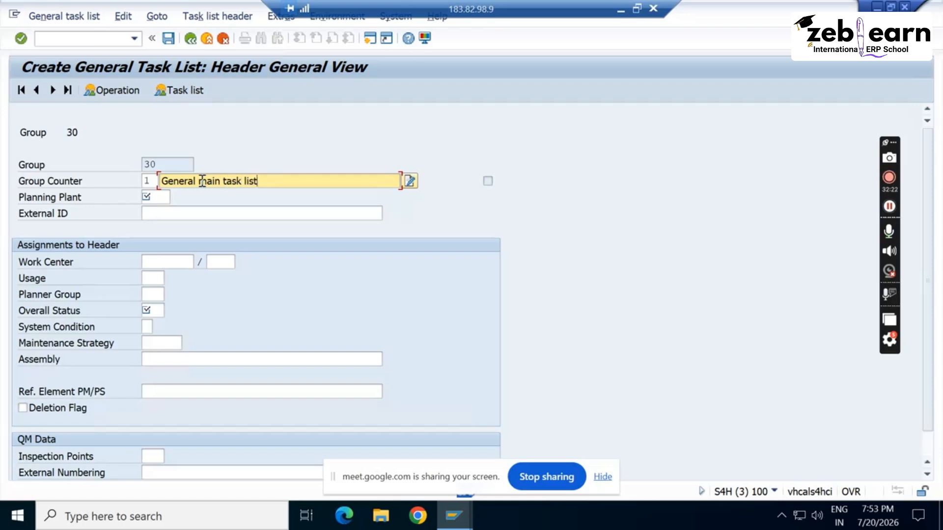
Set the planning plant of the general task list header to 1010
click(161, 196)
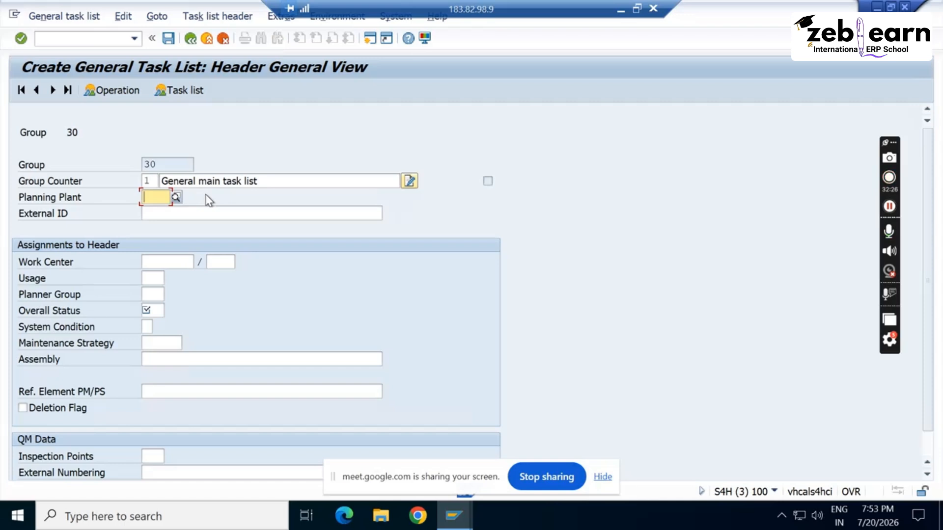
click(202, 209)
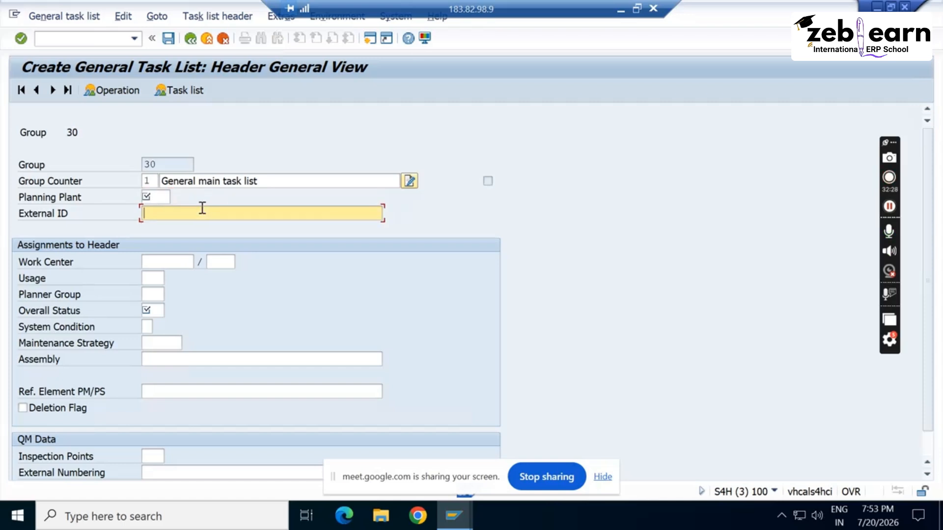
click(170, 197)
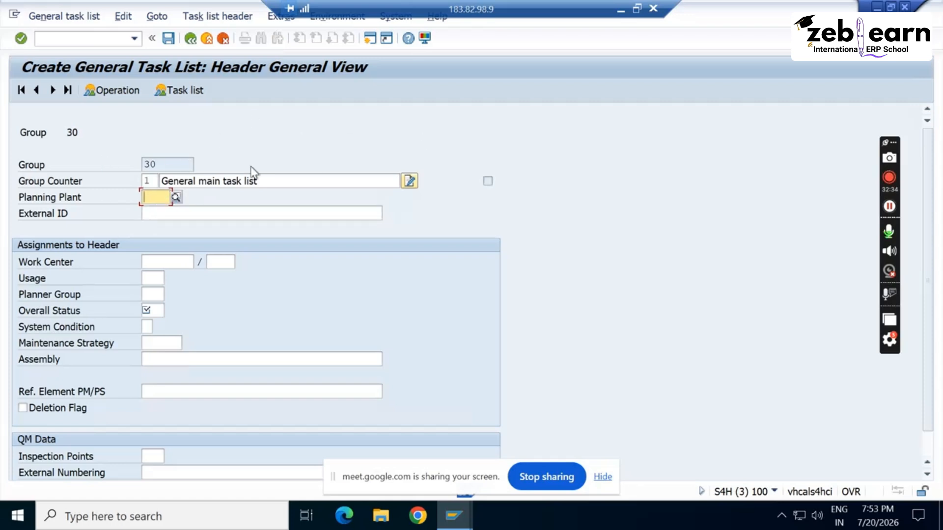
text(1)
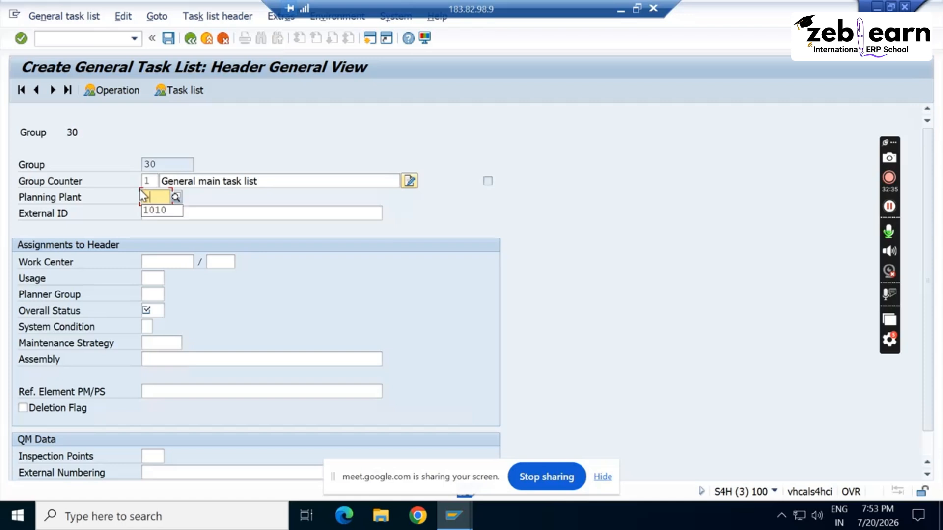
click(156, 212)
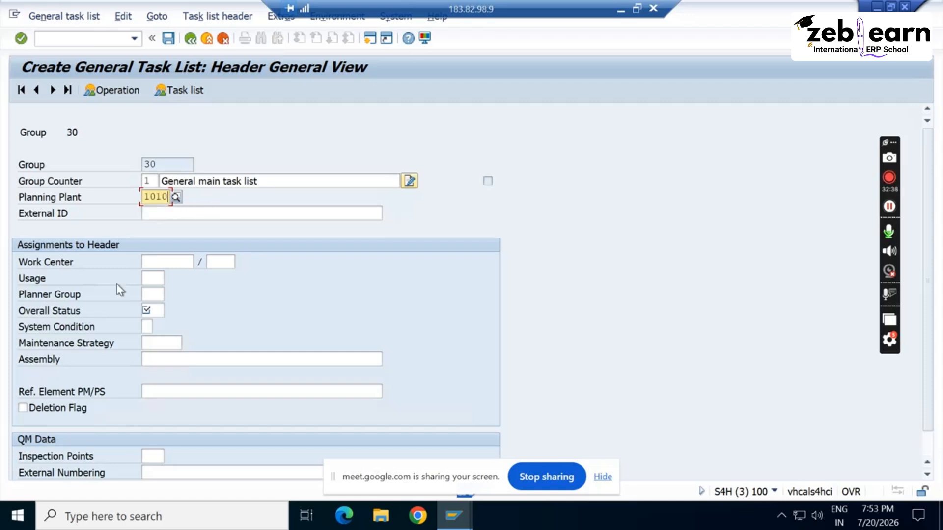
Look up the work centers of plant 1010 and assign RES-0100 (Mechanics) to the header
click(168, 262)
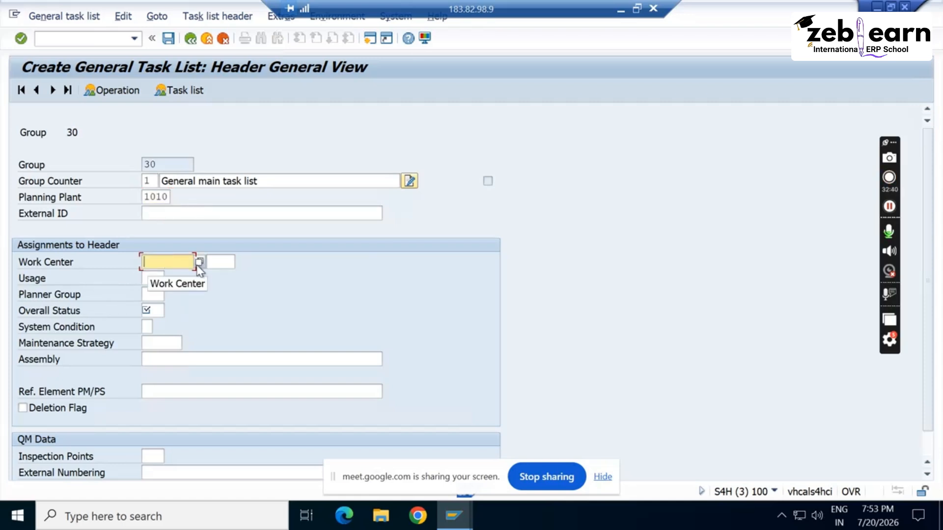
click(199, 263)
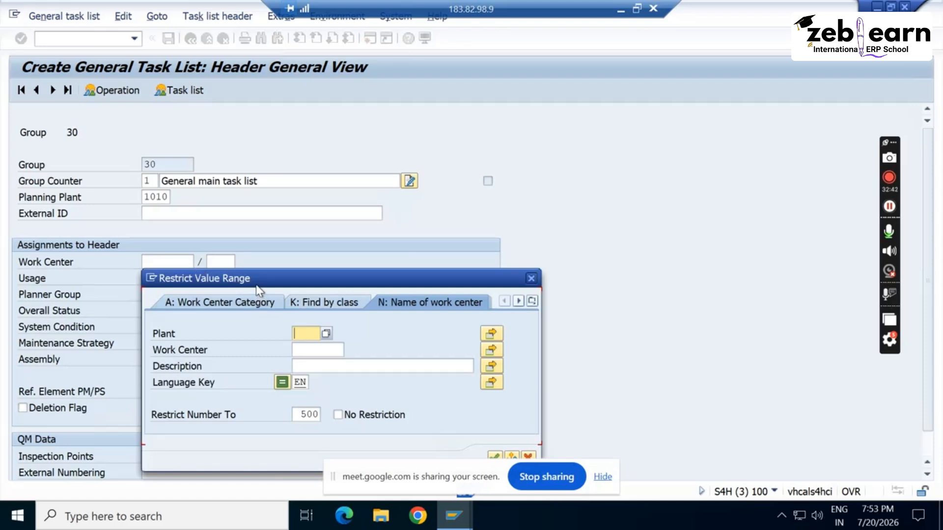
drag(256, 285, 355, 160)
click(405, 211)
text(1010)
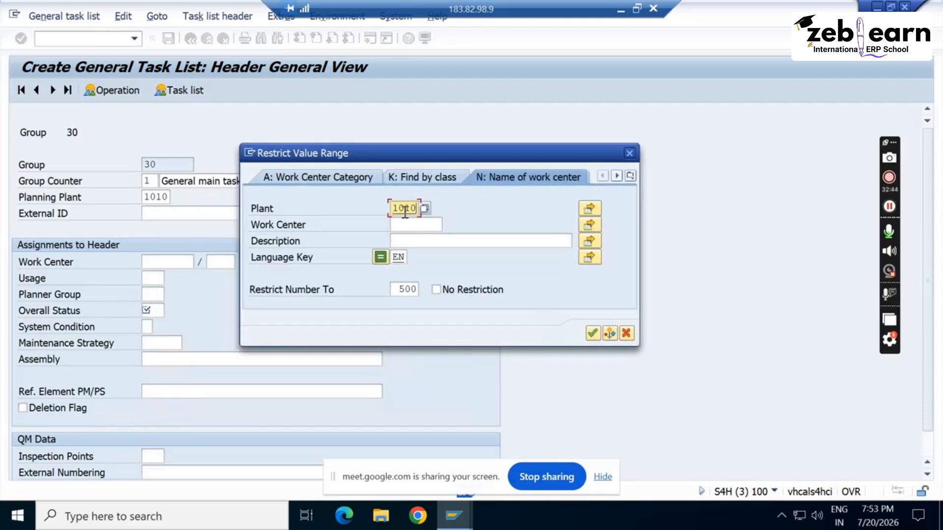
click(594, 334)
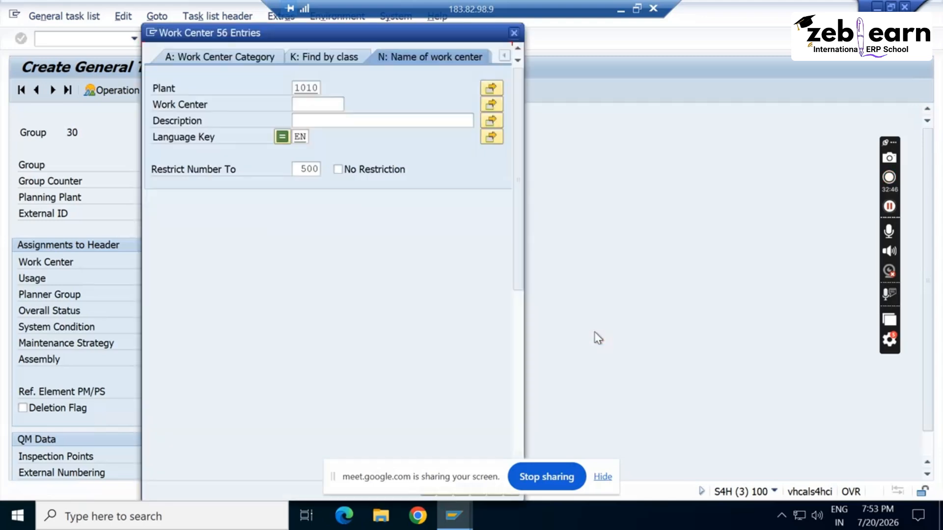
scroll(251, 284, down, 4)
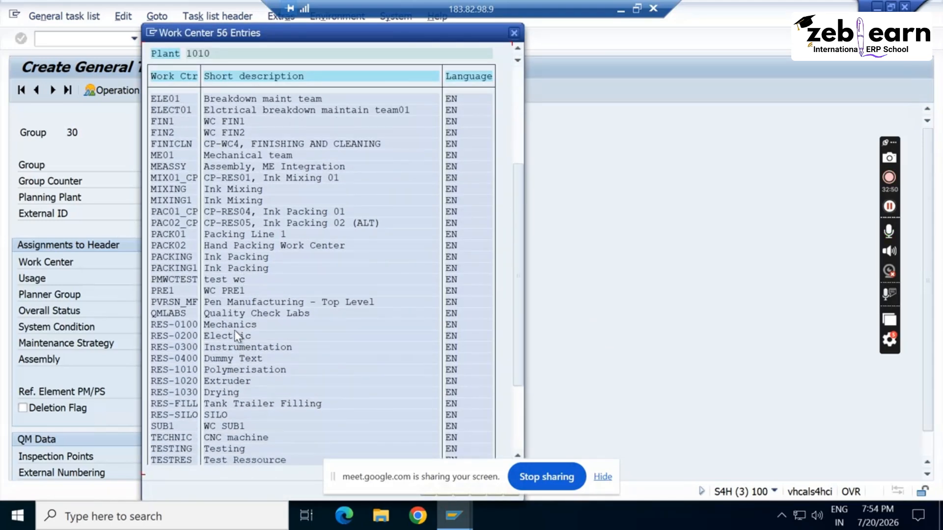
double_click(234, 325)
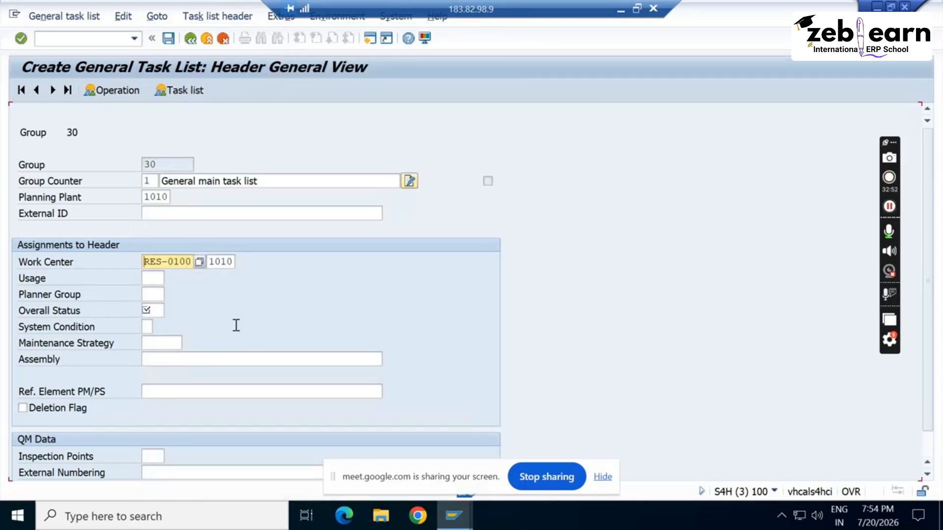
Set the usage to 4 (Plant Maintenance) and the planner group to YB1 (Planner Maintenance)
click(158, 278)
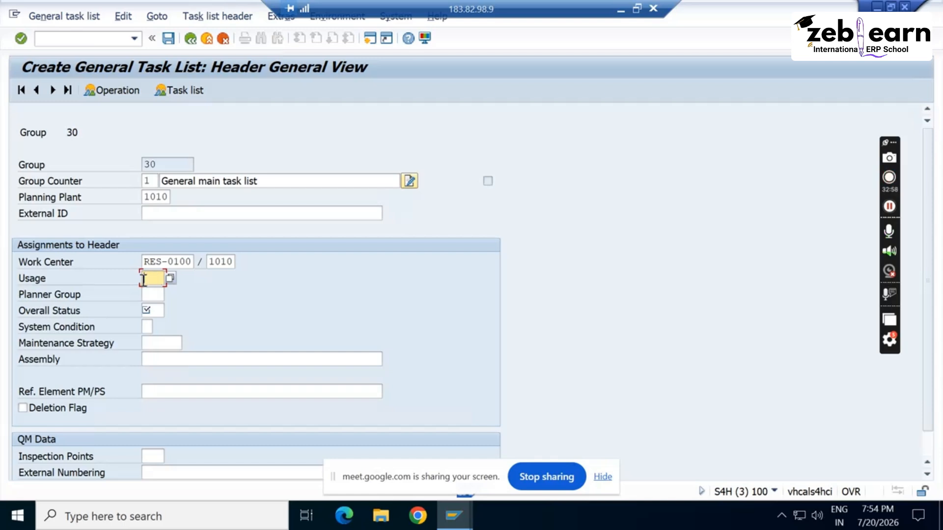
click(170, 278)
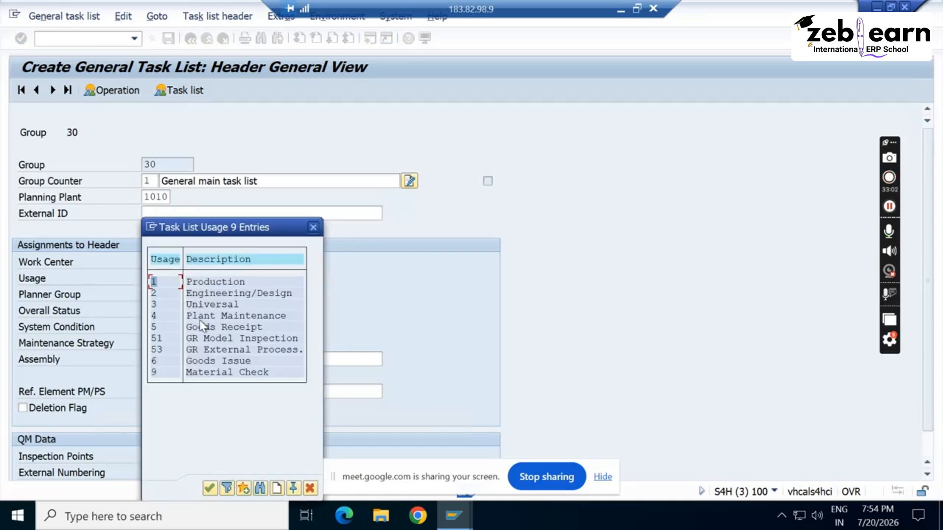
click(200, 316)
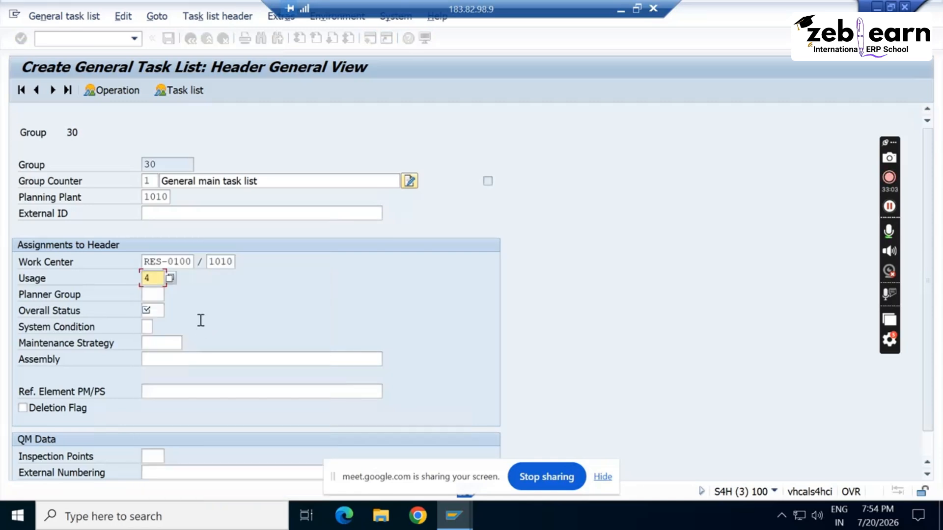
click(153, 292)
click(170, 294)
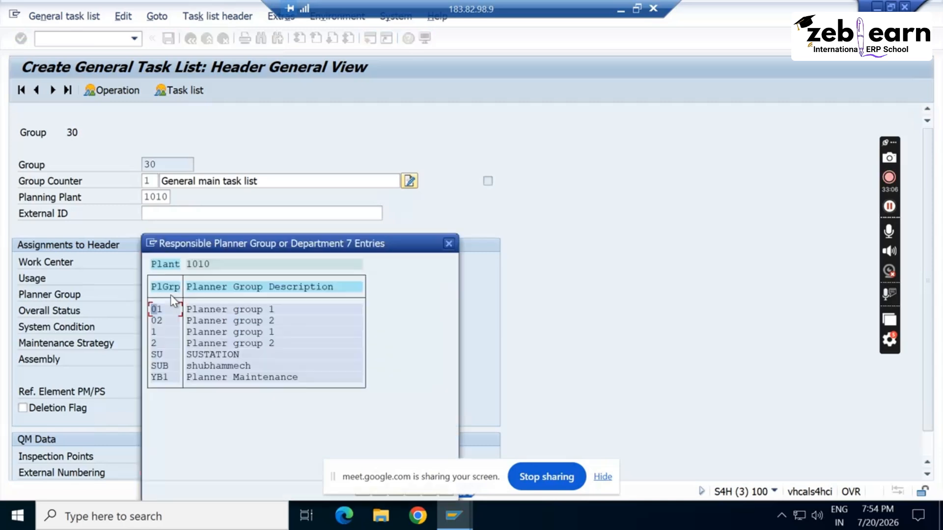
double_click(209, 378)
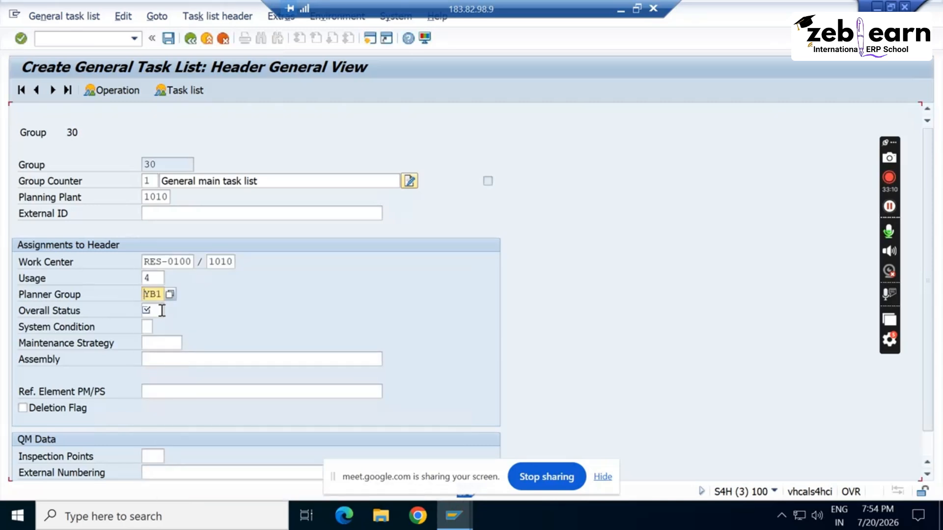
Set the overall status to 4 (Released (General)) and the system condition to 0 (not in operation)
click(161, 310)
click(166, 313)
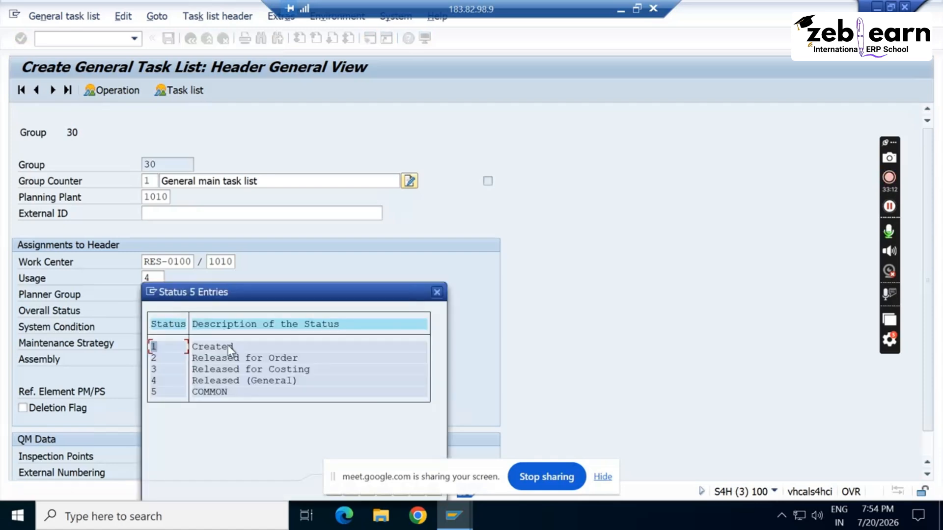
double_click(229, 379)
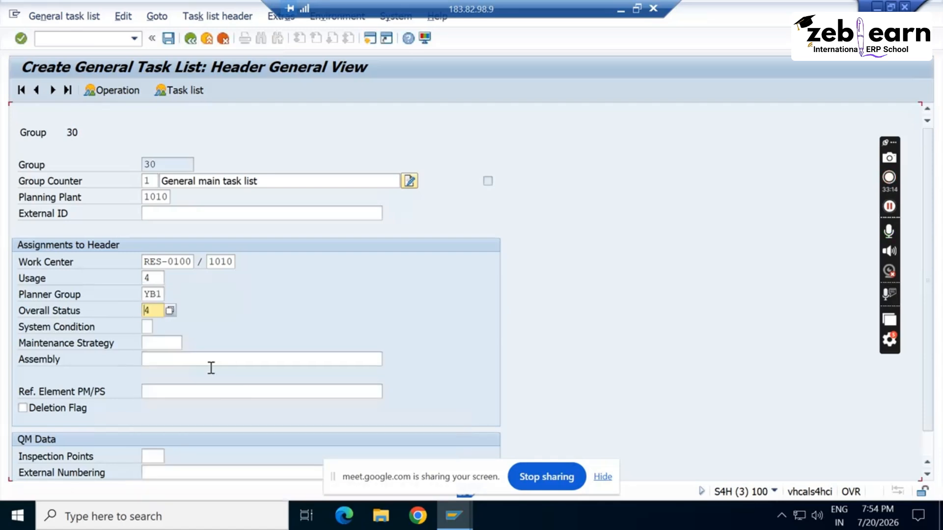
click(146, 325)
click(159, 326)
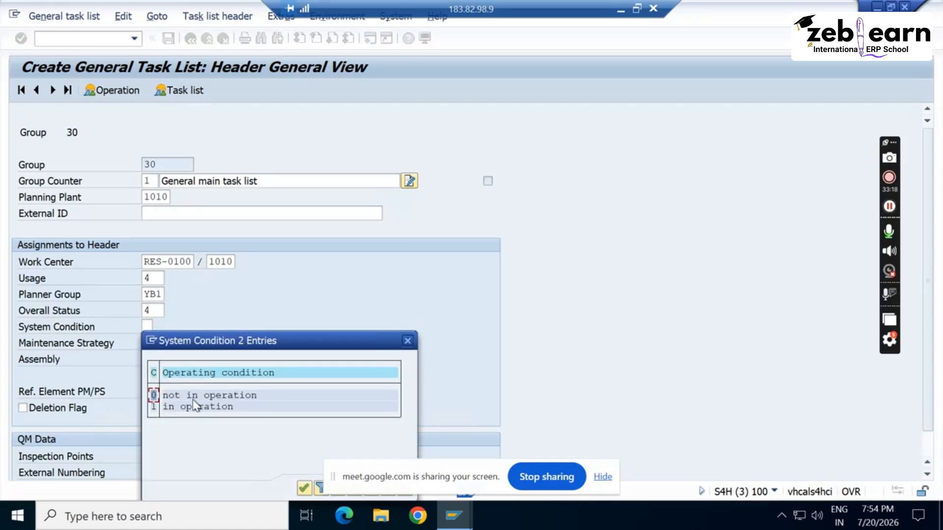
double_click(192, 396)
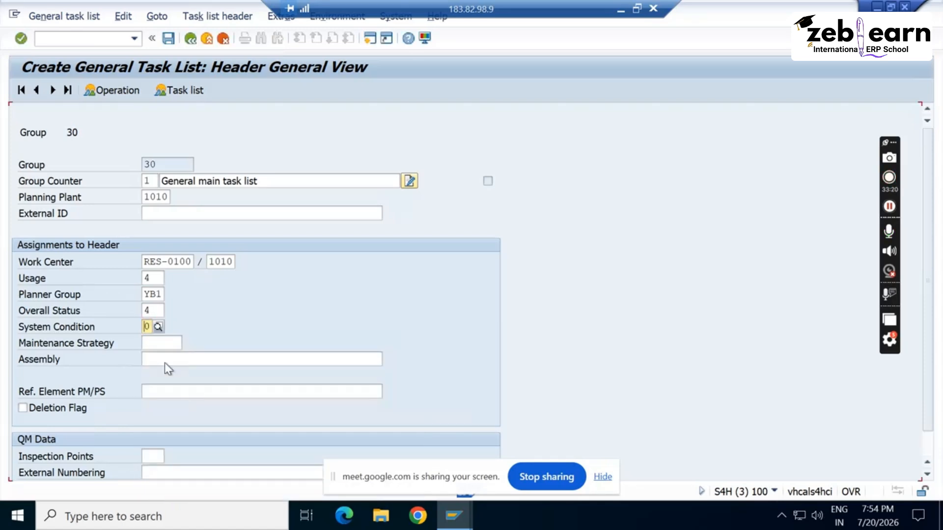
Assign maintenance strategy PM_ST1 (Pm maint stratergy) to the task list header and confirm the header data
click(162, 342)
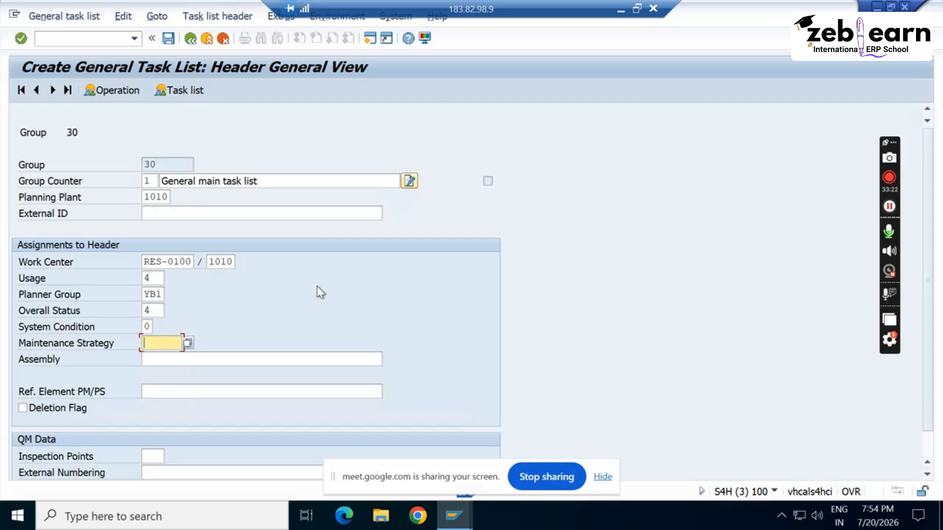
scroll(318, 286, down, 1)
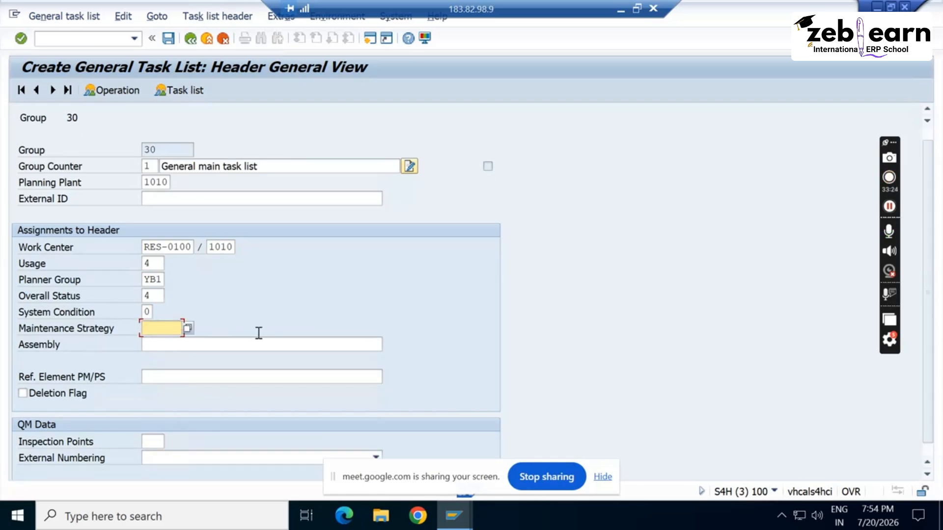
click(187, 328)
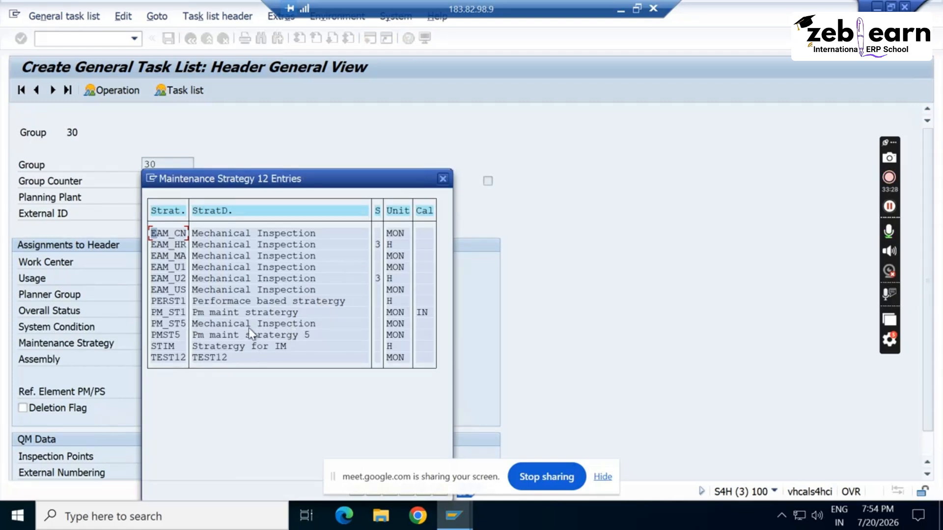
double_click(231, 313)
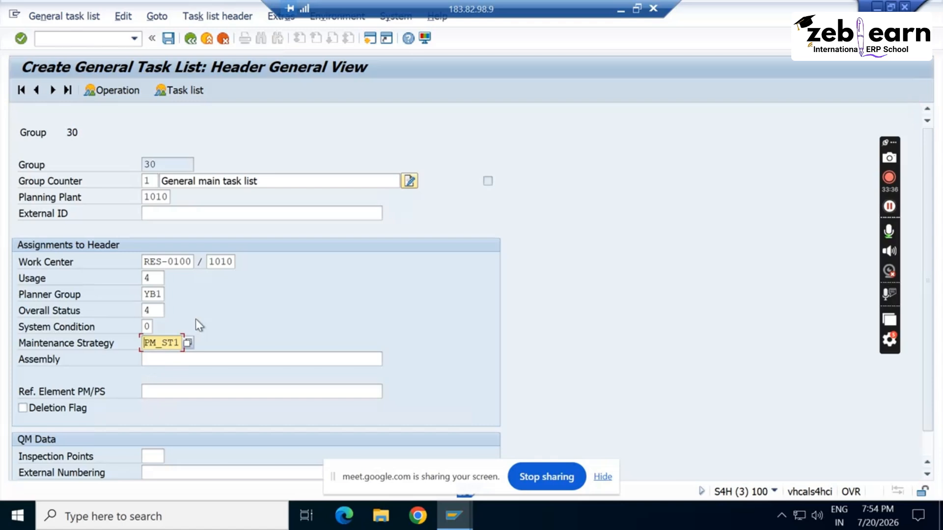
key(Return)
Open the operation overview and describe operations 0010, 0020 and 0030 as "blowering", "cleaning" and "Lubrication"
click(121, 94)
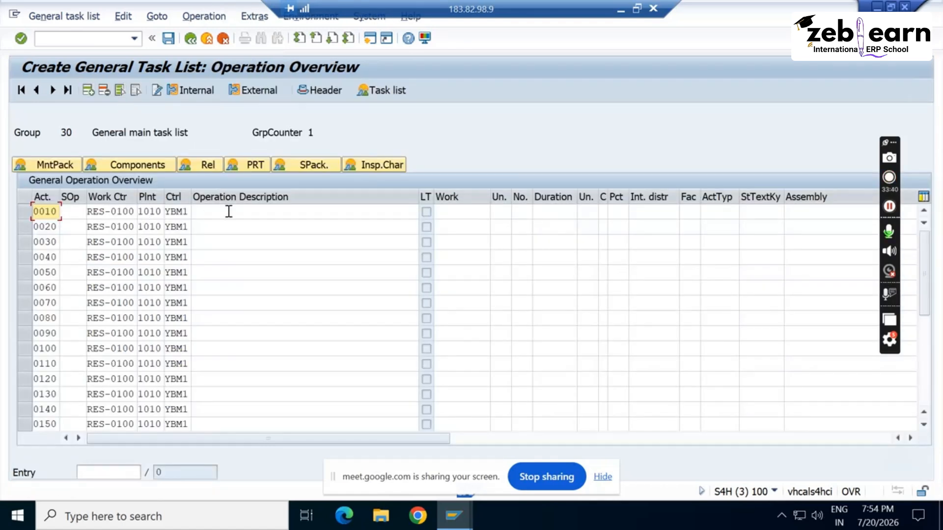
click(229, 212)
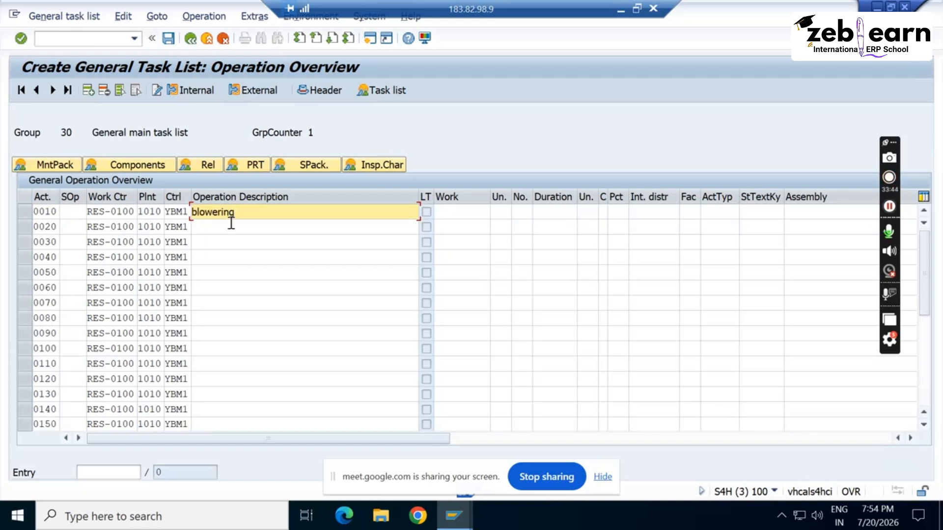
click(230, 223)
text(cleaning)
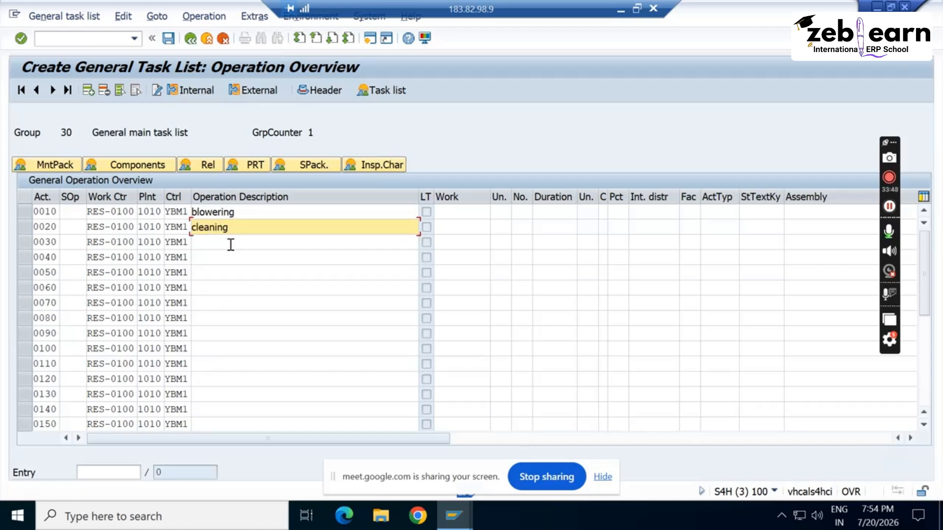
click(231, 243)
text(lubr)
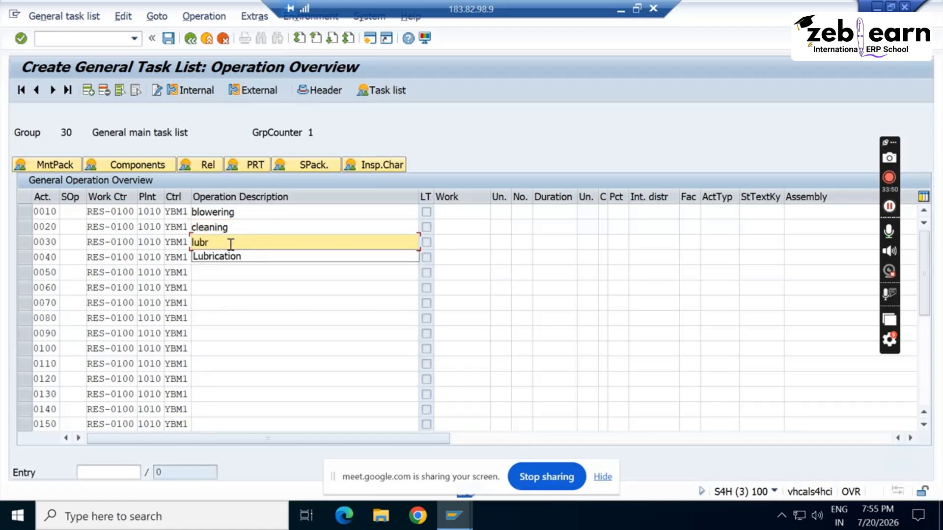
text(ication)
click(233, 260)
click(231, 258)
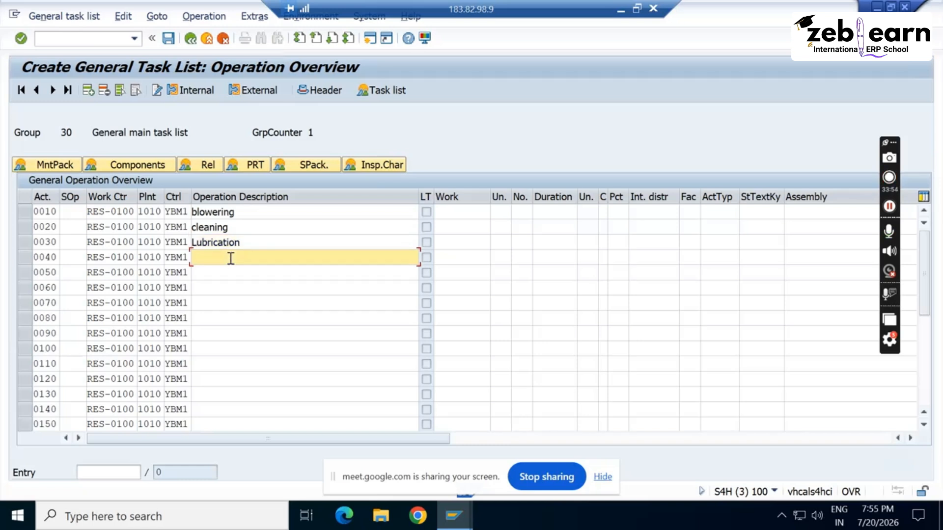
Enter the work values 2 for blowering, 1 for cleaning and 1 for Lubrication
click(442, 212)
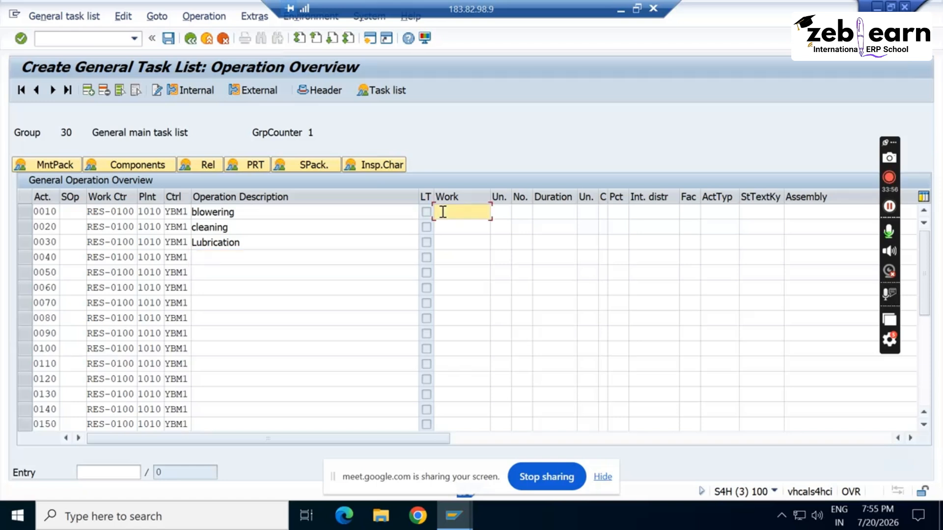
key(Down)
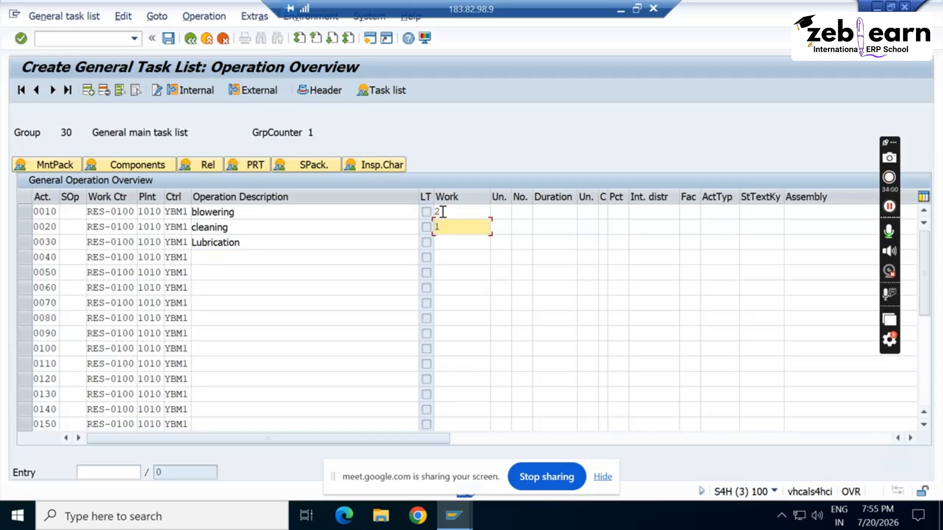
click(450, 244)
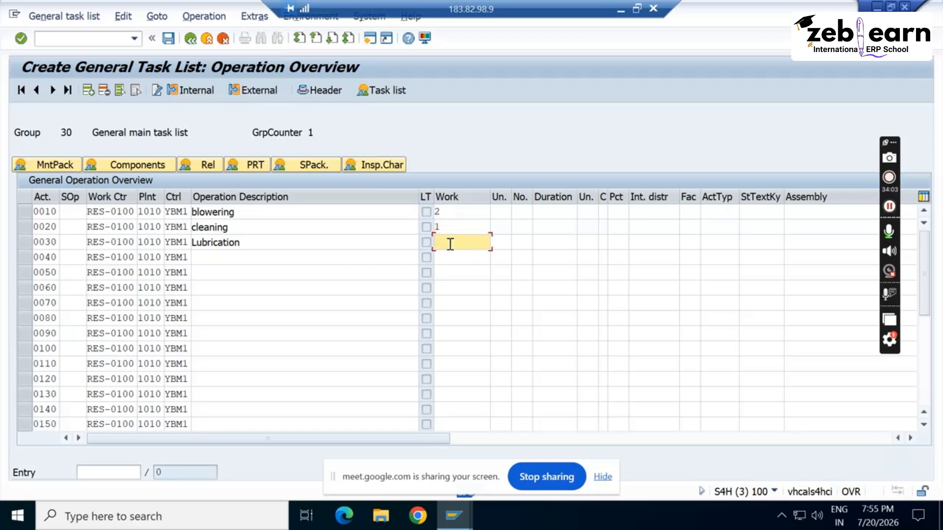
Set the work unit to HR for the blowering, cleaning and Lubrication operations
click(502, 210)
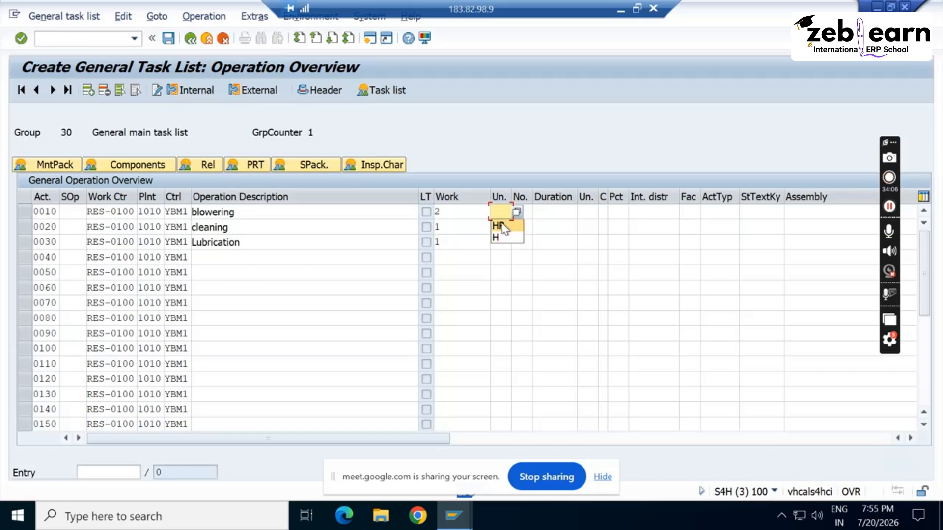
click(502, 222)
click(501, 227)
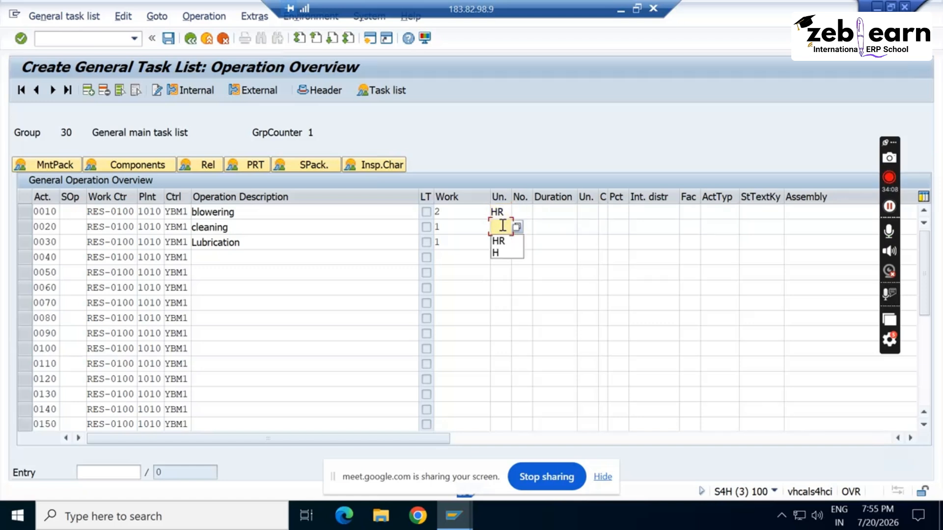
click(500, 242)
click(500, 243)
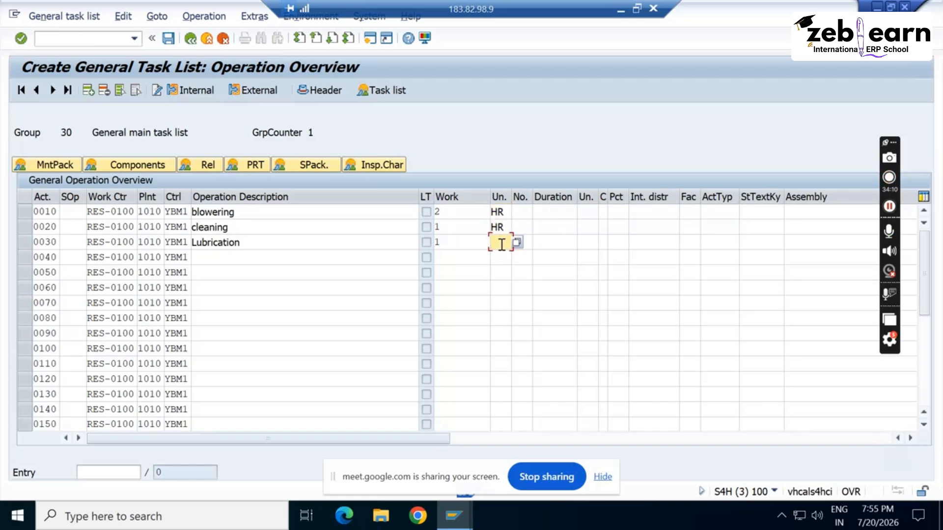
click(505, 259)
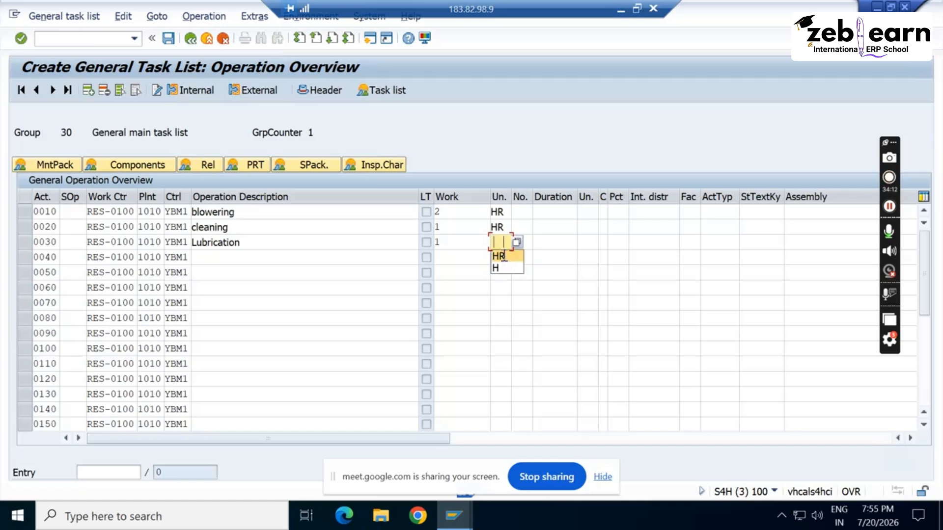
Enter the number of capacities as 1 for blowering, 2 for cleaning and 1 for Lubrication
click(520, 212)
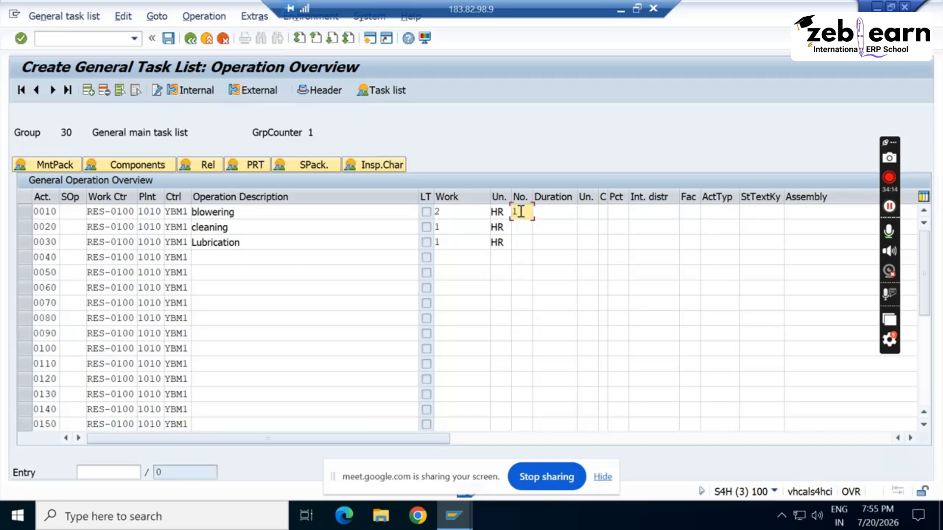
text(1)
click(523, 229)
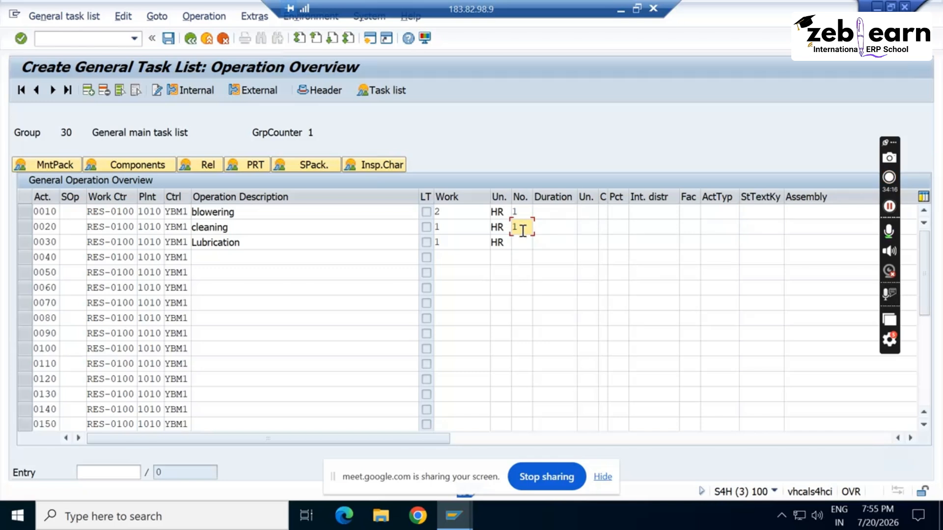
click(523, 242)
text(2)
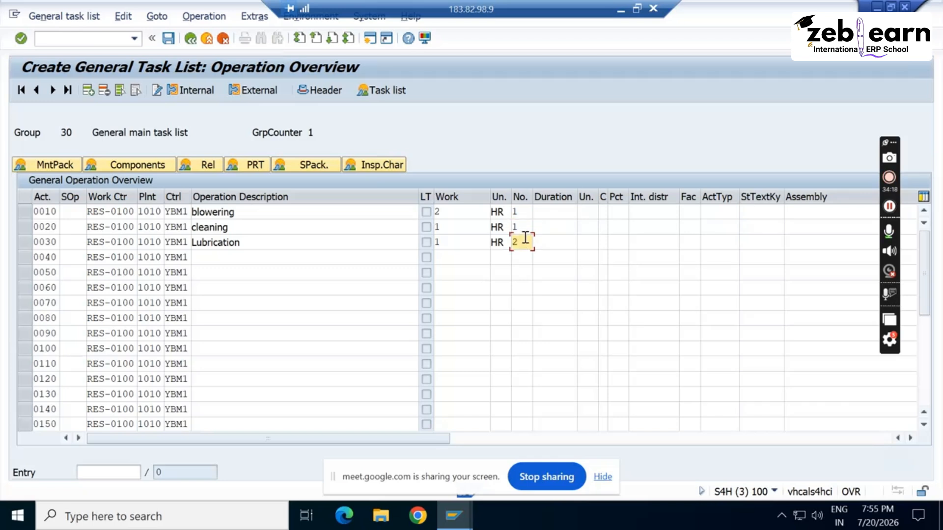
click(525, 230)
text(2)
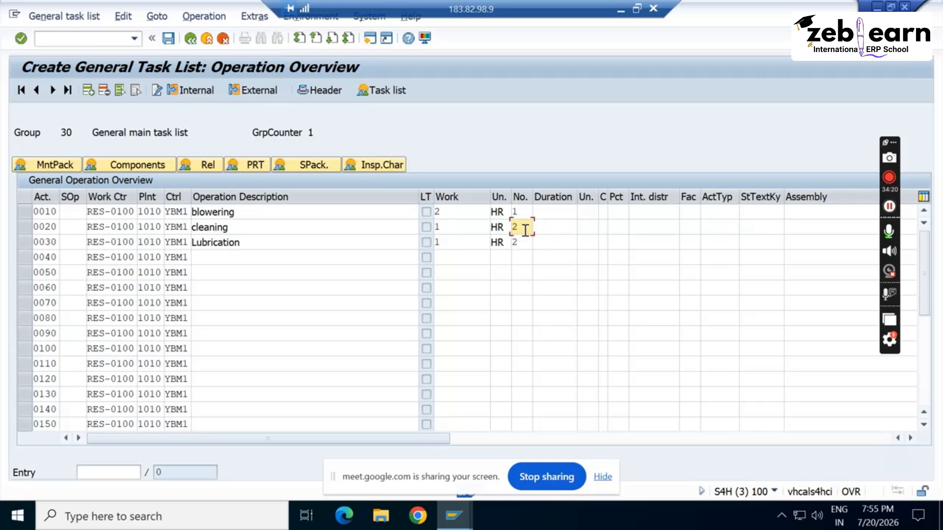
click(525, 241)
key(BackSpace)
text(1)
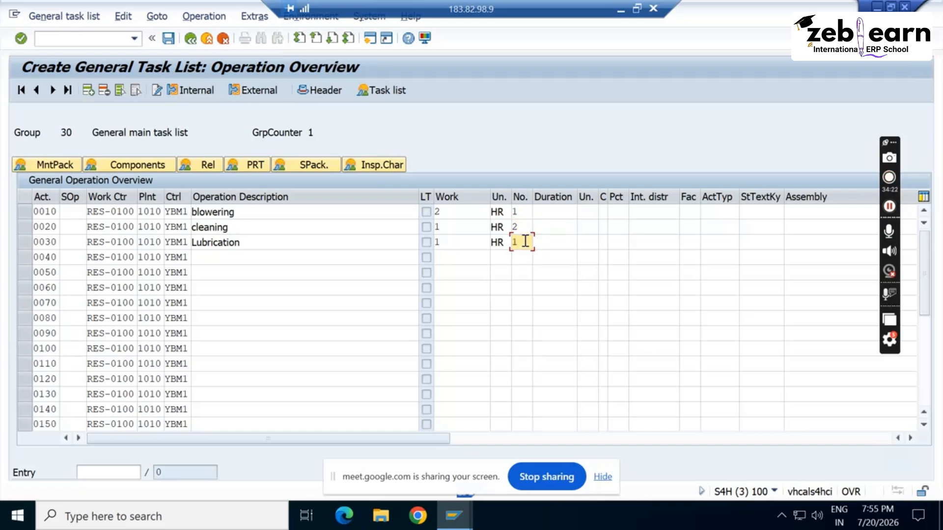
Set the duration unit to HR for the blowering, cleaning and Lubrication operations
click(593, 212)
key(BackSpace)
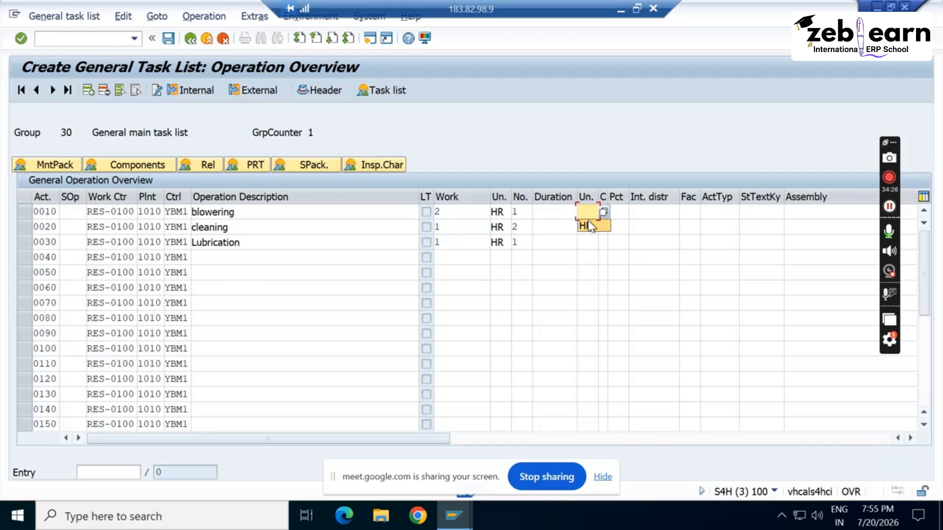
click(587, 226)
click(589, 226)
key(BackSpace)
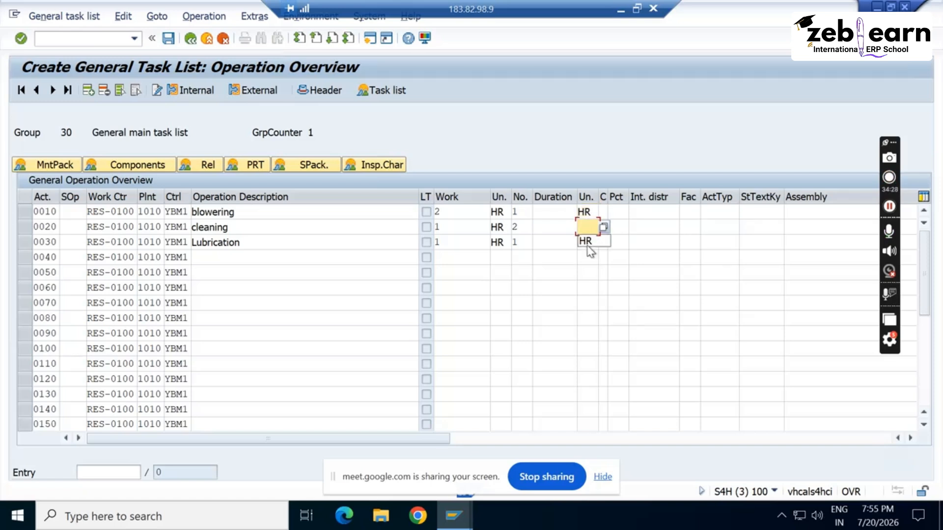
click(587, 241)
click(587, 243)
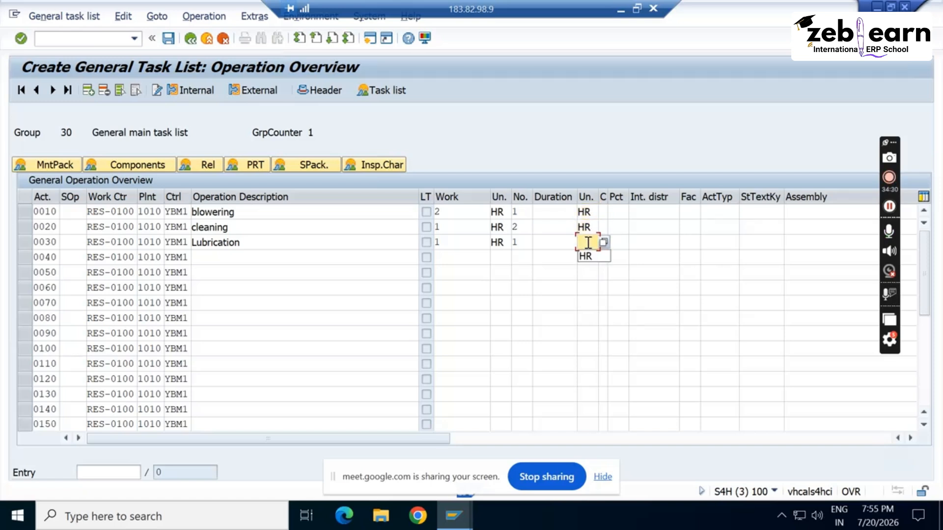
key(BackSpace)
click(589, 260)
Widen the calculation key column and assign key 1 to all three operations
drag(608, 194, 632, 195)
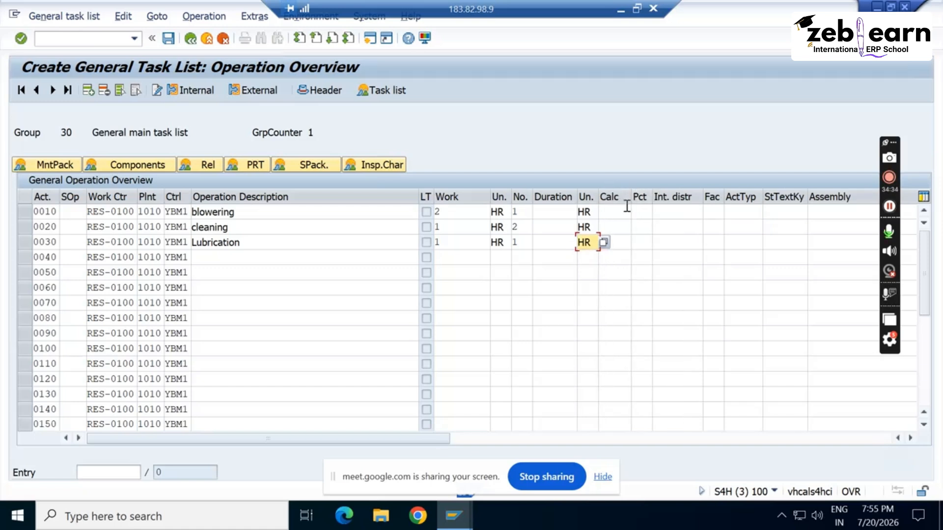
click(627, 210)
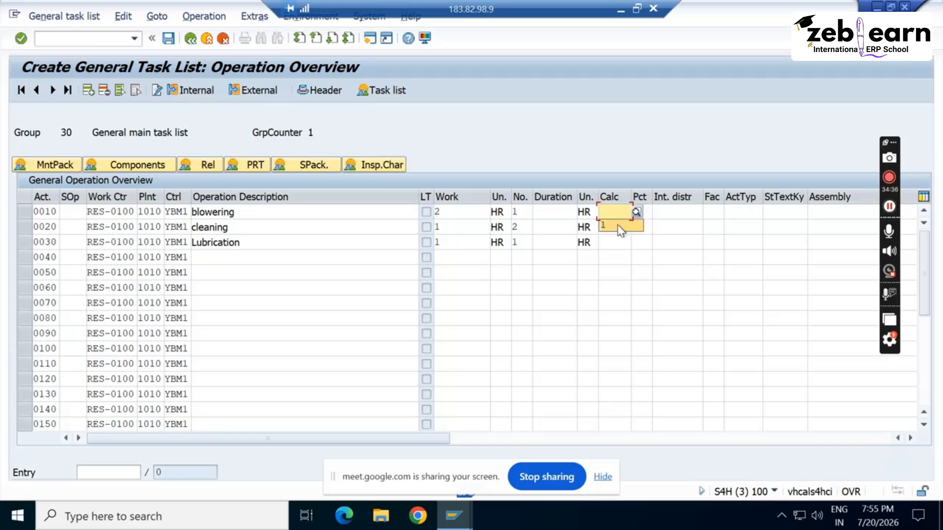
click(618, 226)
click(618, 226)
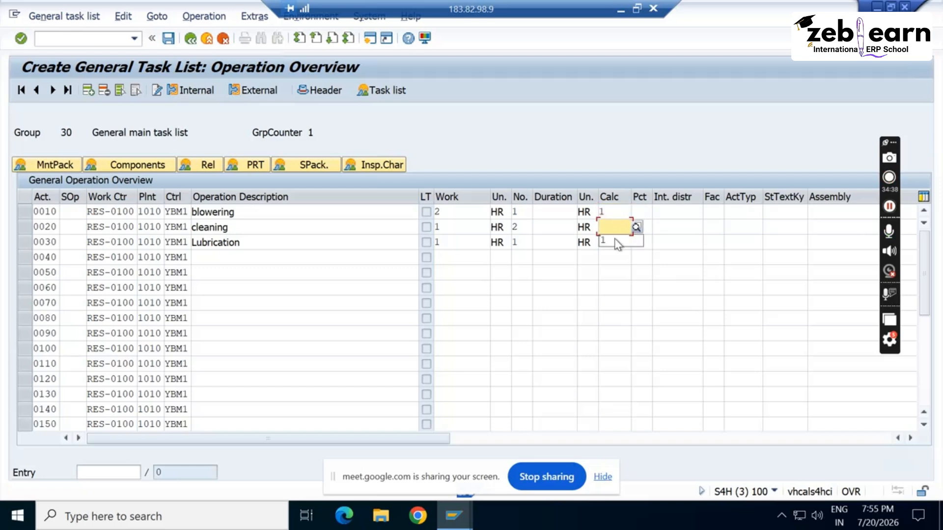
click(615, 239)
click(615, 239)
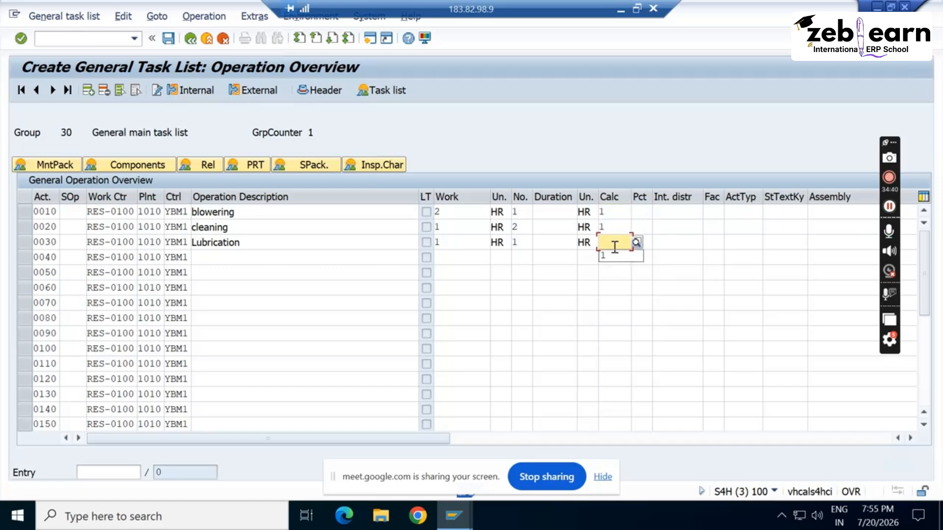
click(616, 258)
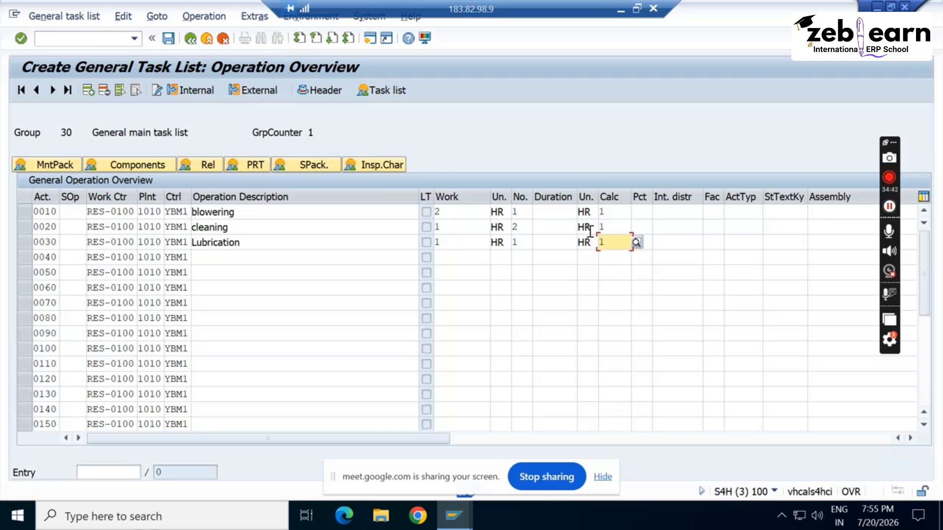
Have the operation durations calculated, clearing the activity type of the Lubrication operation during the operation check
click(553, 212)
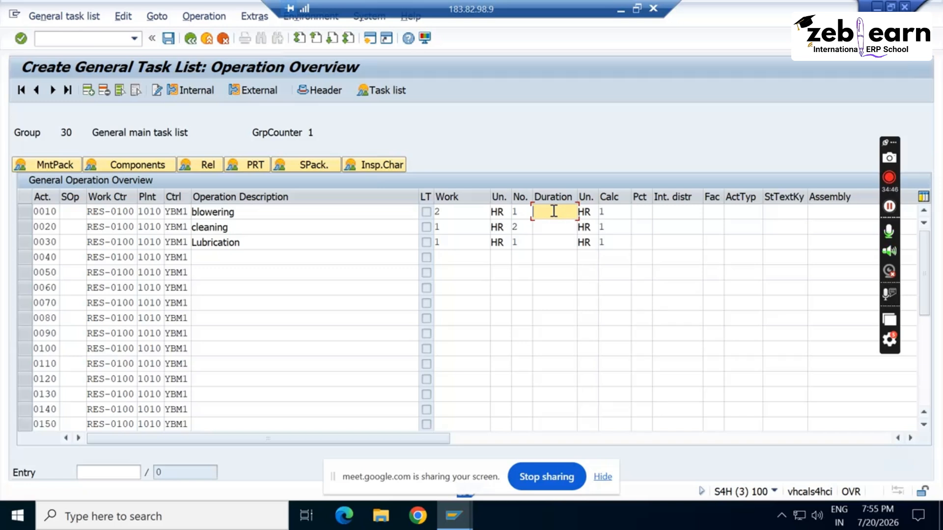
double_click(553, 211)
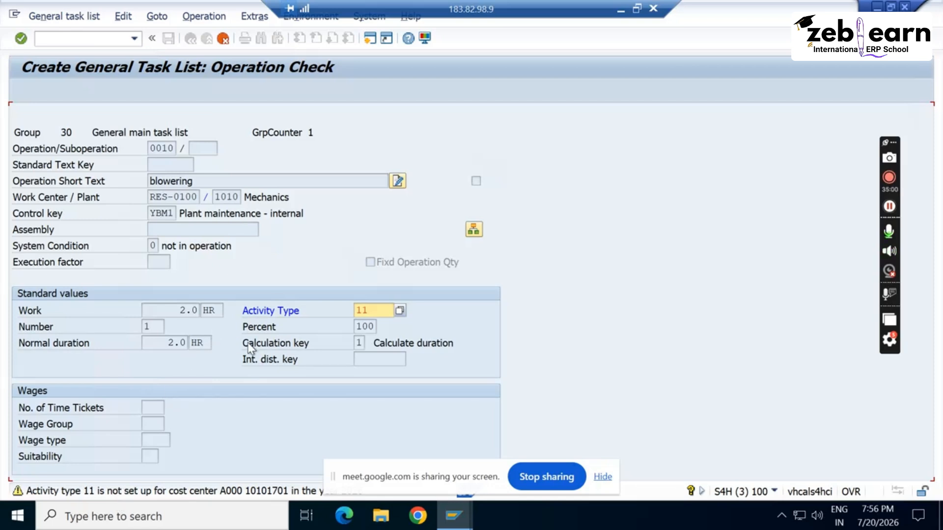
key(Page_Down)
key(Page_Down)
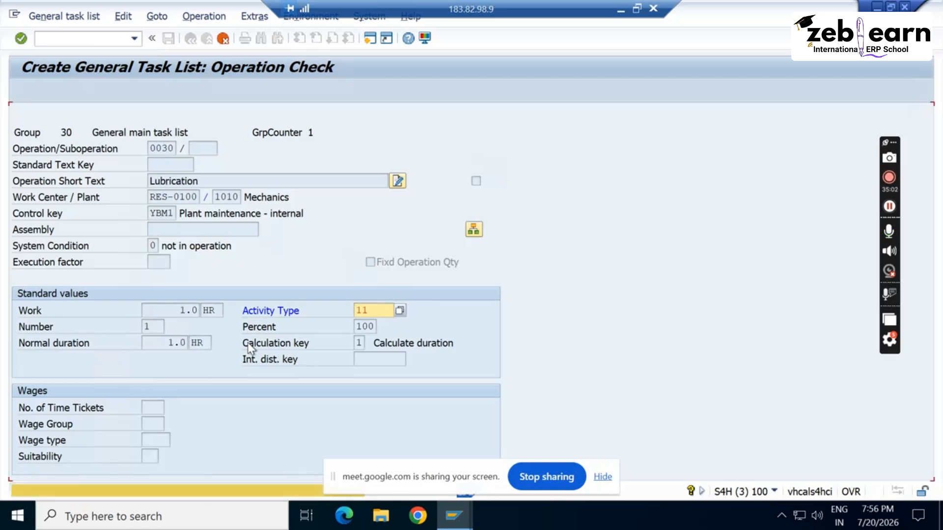
key(BackSpace)
key(BackSpace)
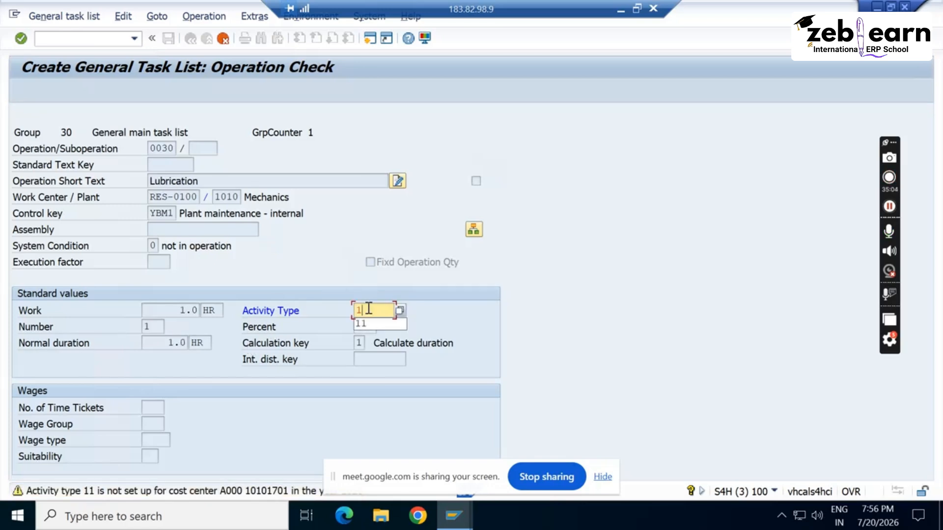
key(F3)
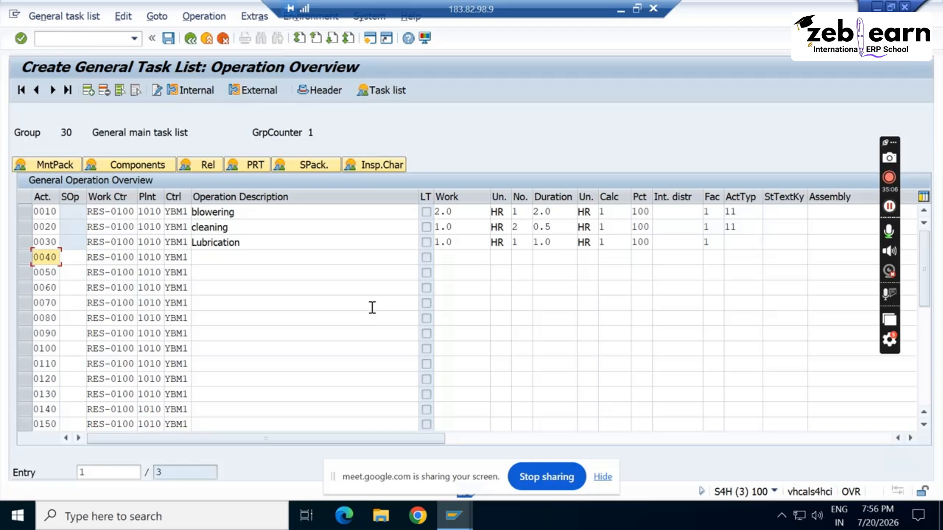
Review the available calculation keys for the blowering operation and choose 1 (Calculate duration)
click(615, 211)
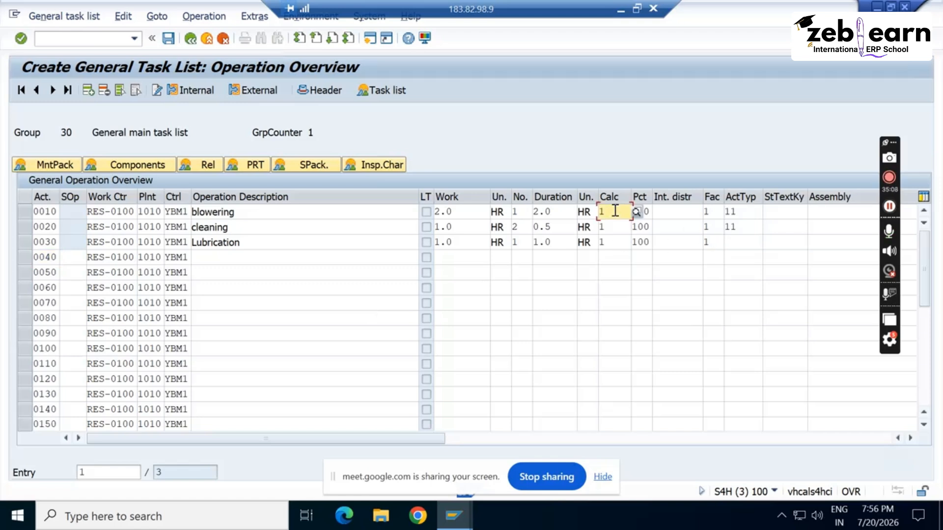
click(636, 212)
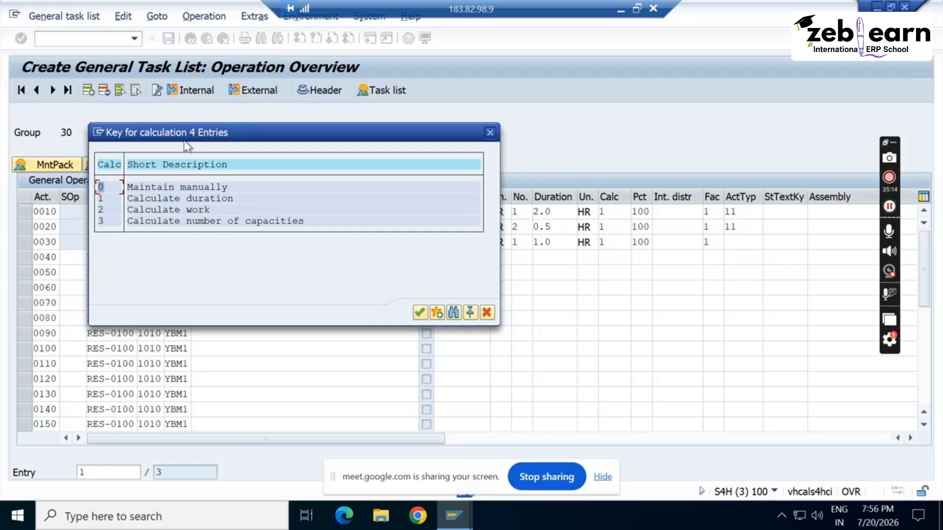
drag(187, 133, 457, 277)
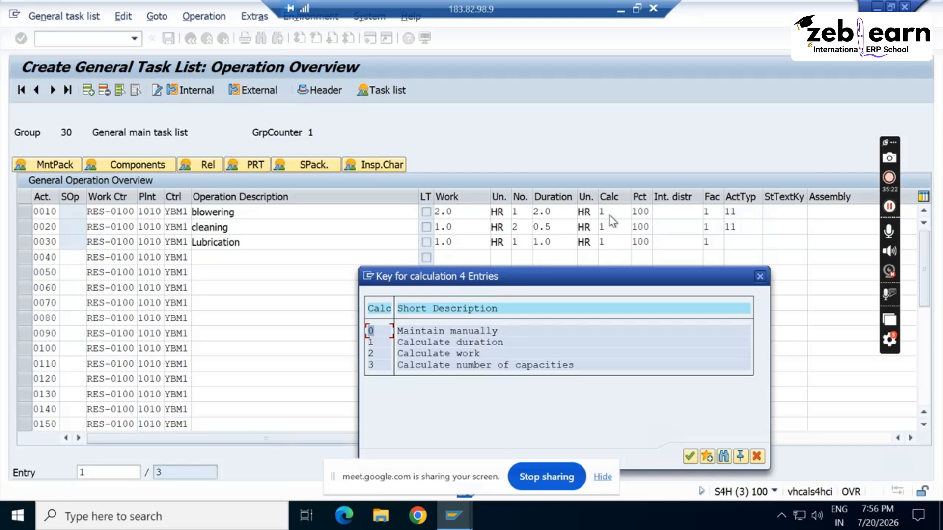
double_click(375, 344)
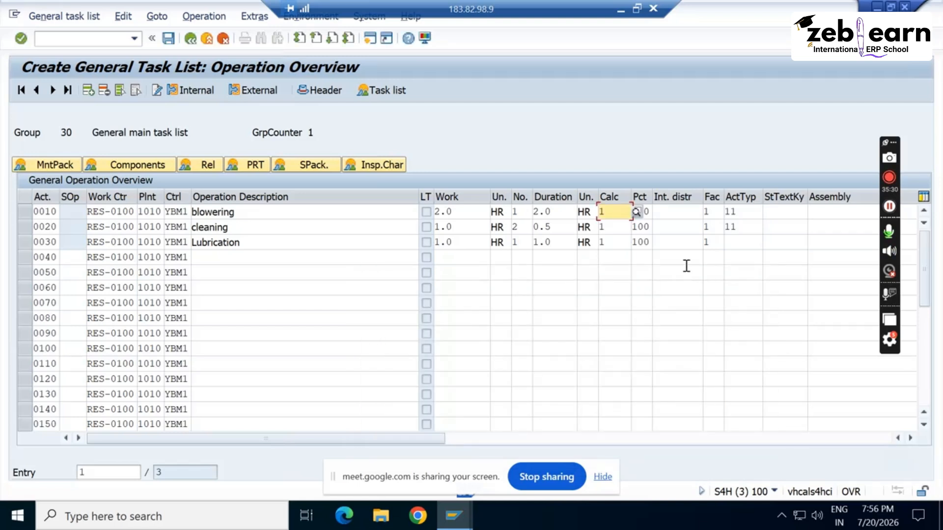
Assign maintenance packages 3M to blowering, 1M to cleaning and 6M to Lubrication, and save the general task list
click(55, 165)
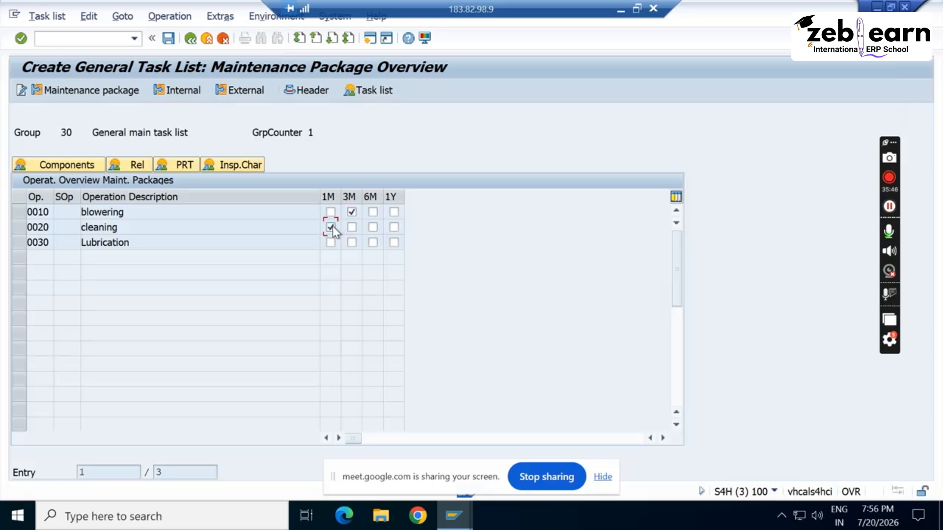
click(372, 243)
click(190, 39)
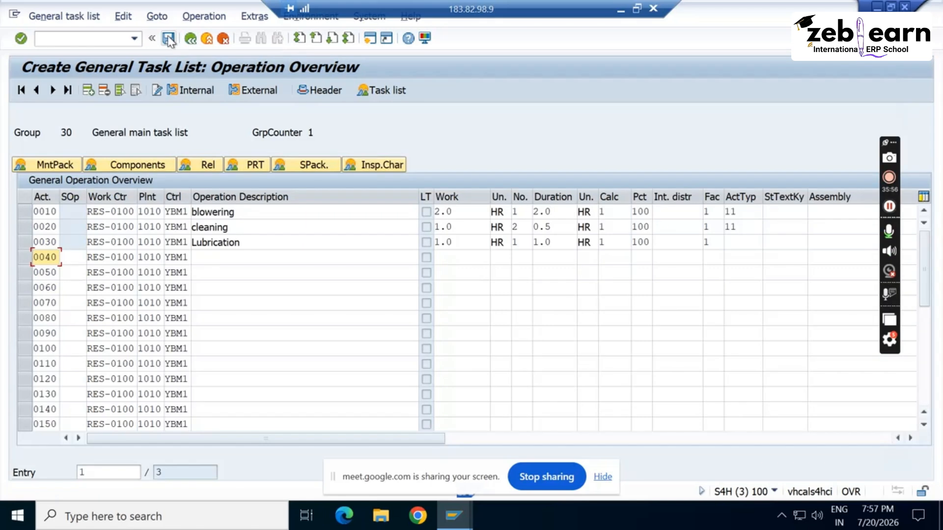
click(168, 38)
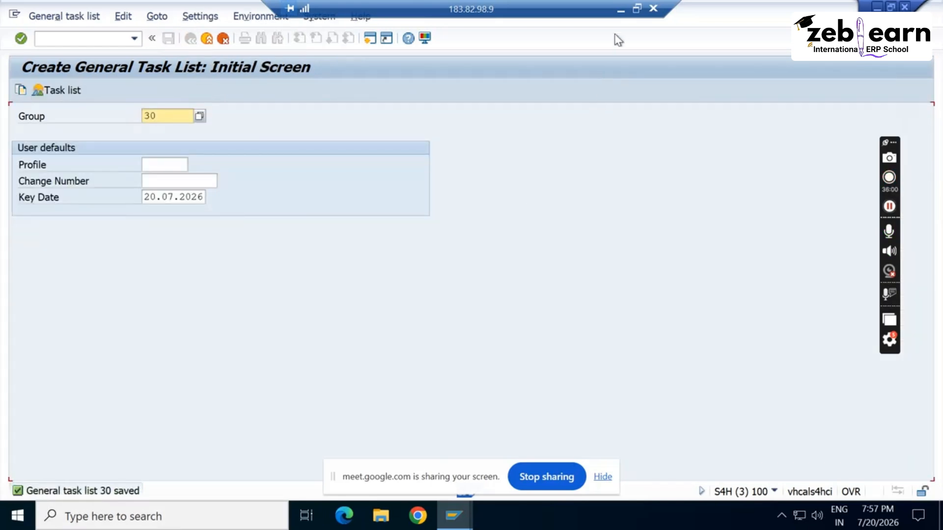
Switch to the SAP PM_Task list presentation in WPS Office and view slide 2 with the task list transaction codes
click(621, 9)
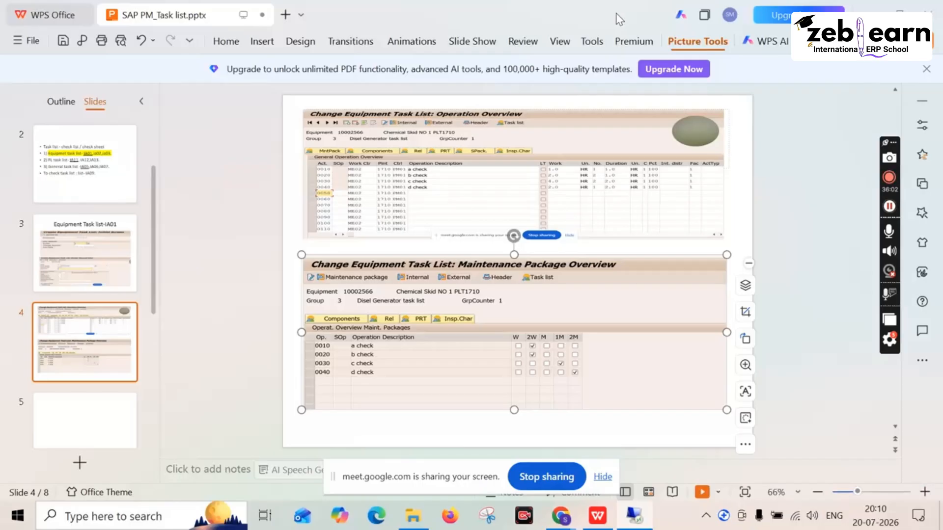
click(83, 164)
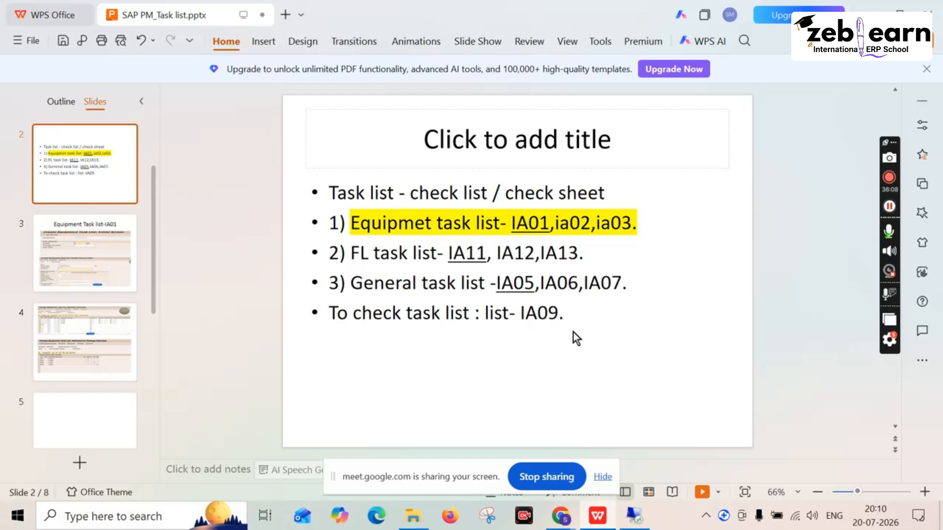
Switch to the SAP remote desktop session and start transaction IA09 in a new GUI window
mouse_move(635, 515)
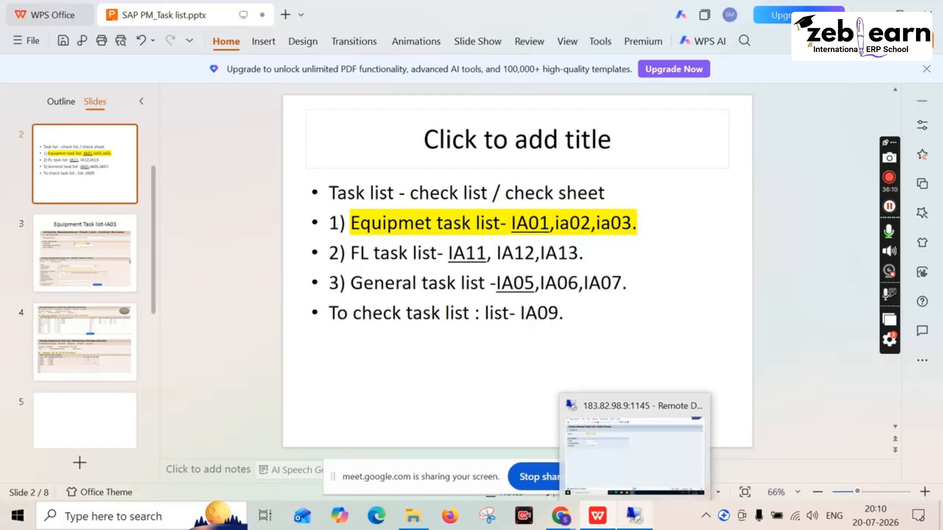
click(648, 479)
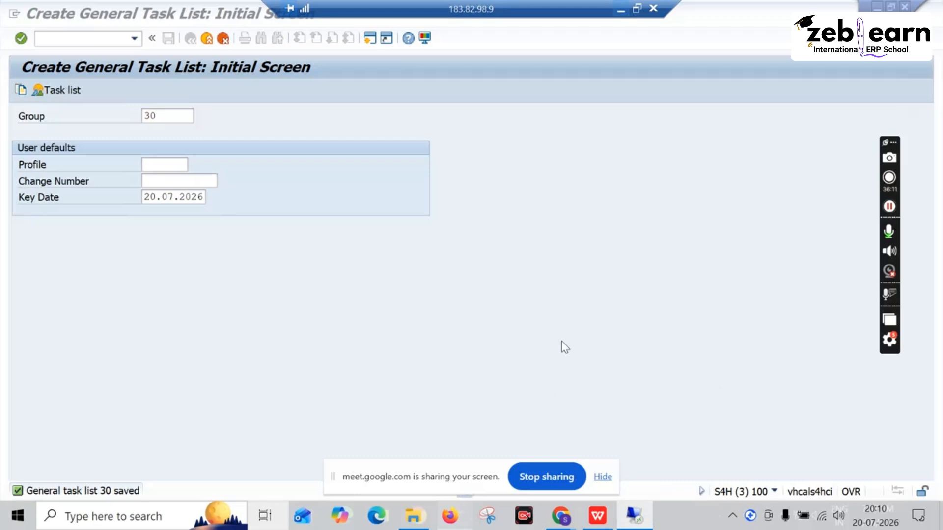
click(372, 39)
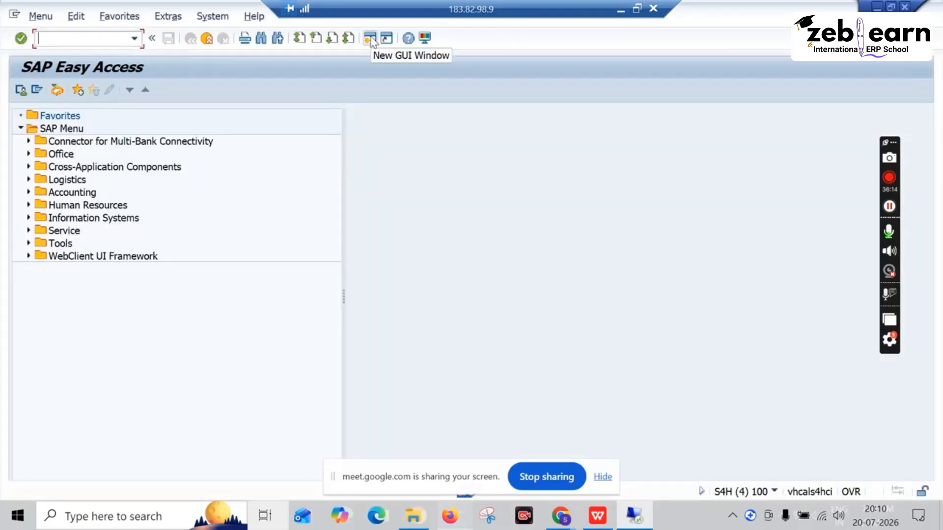
text(ia09)
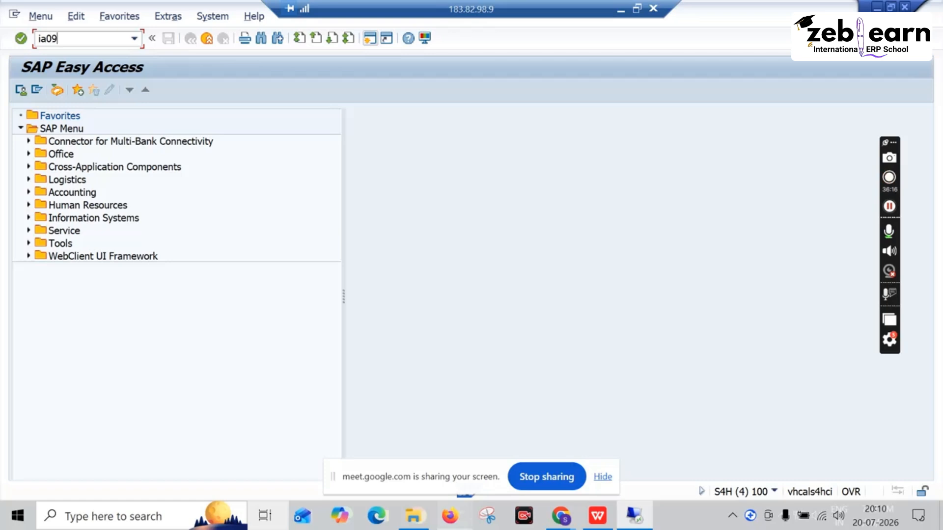
key(Return)
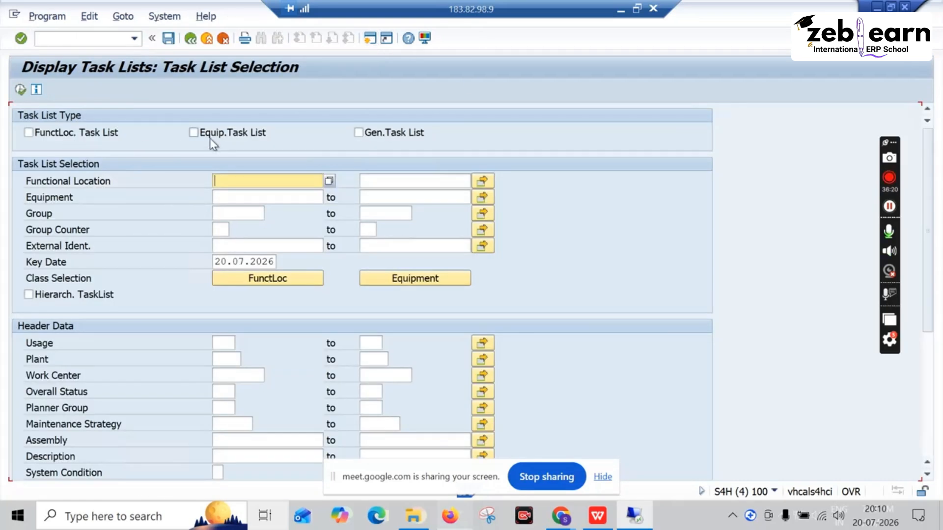
List the functional location, equipment and general task lists for plant 1010
click(193, 132)
click(358, 133)
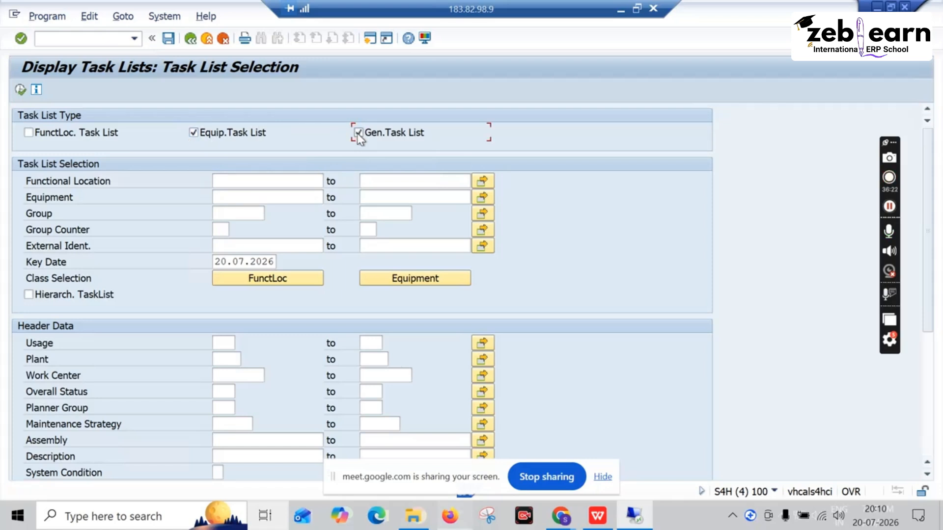
click(86, 133)
click(222, 359)
text(1010)
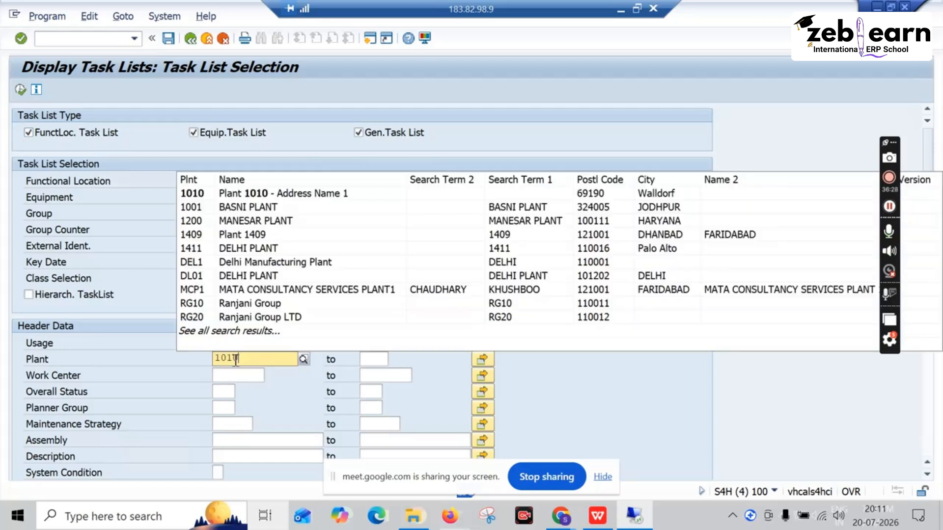
click(250, 195)
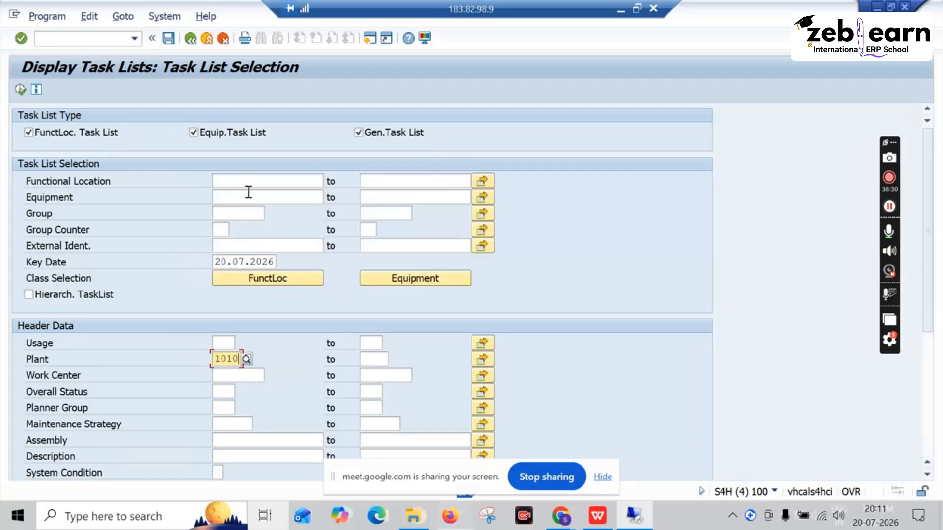
click(22, 93)
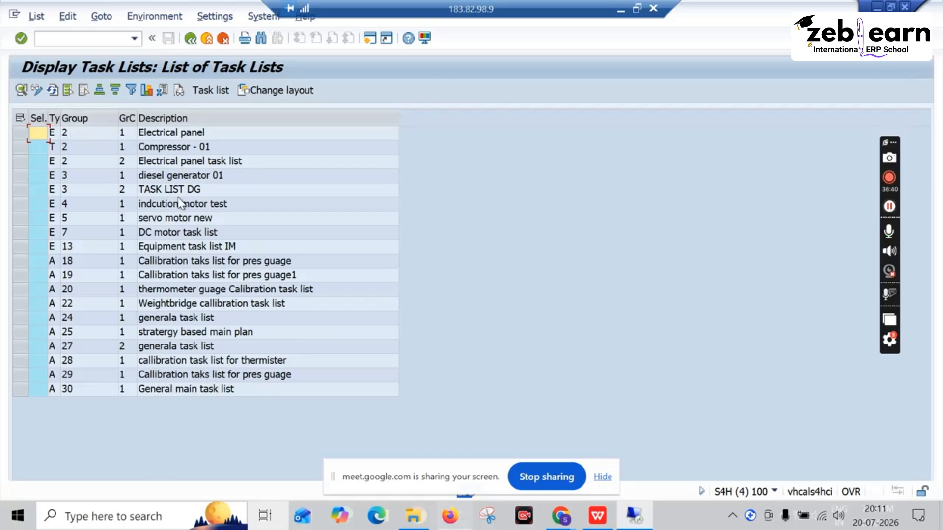
Widen the Type column and examine the task list types, highlighting the rows of groups 13 and 27
click(99, 248)
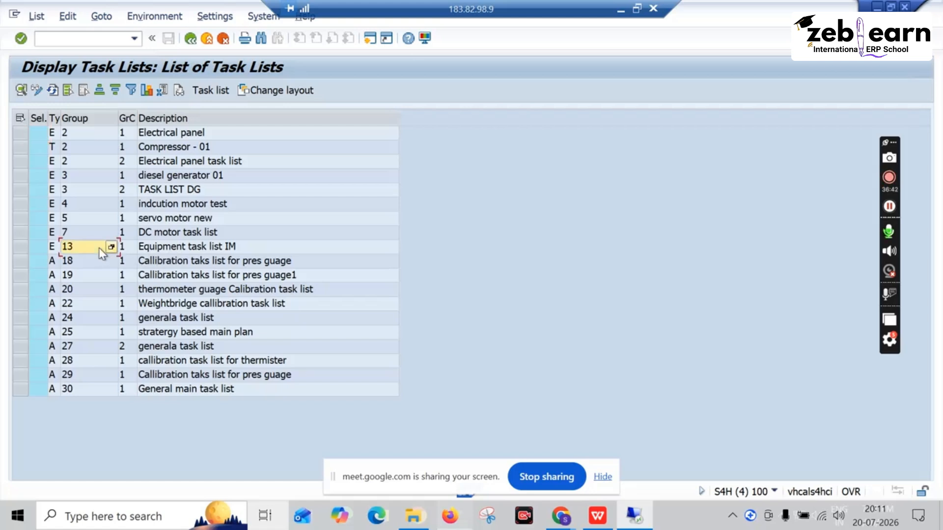
click(15, 246)
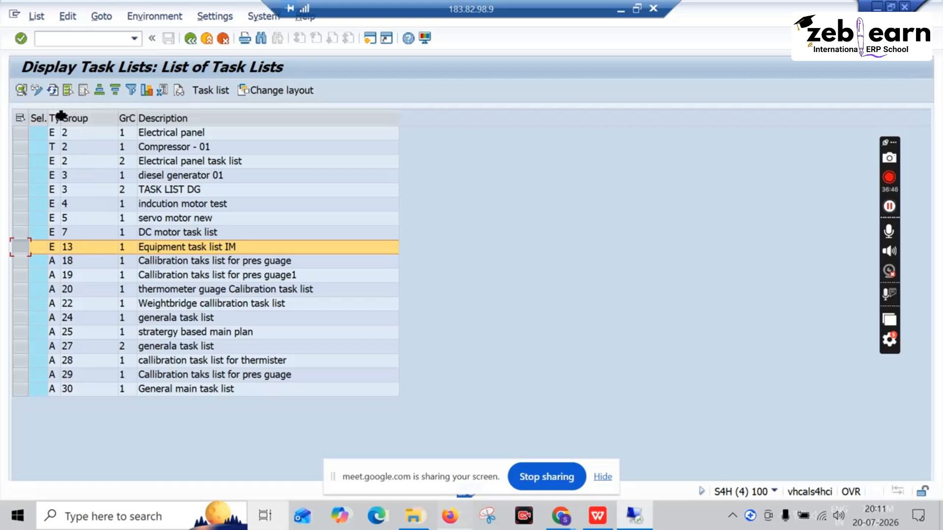
drag(60, 118, 76, 119)
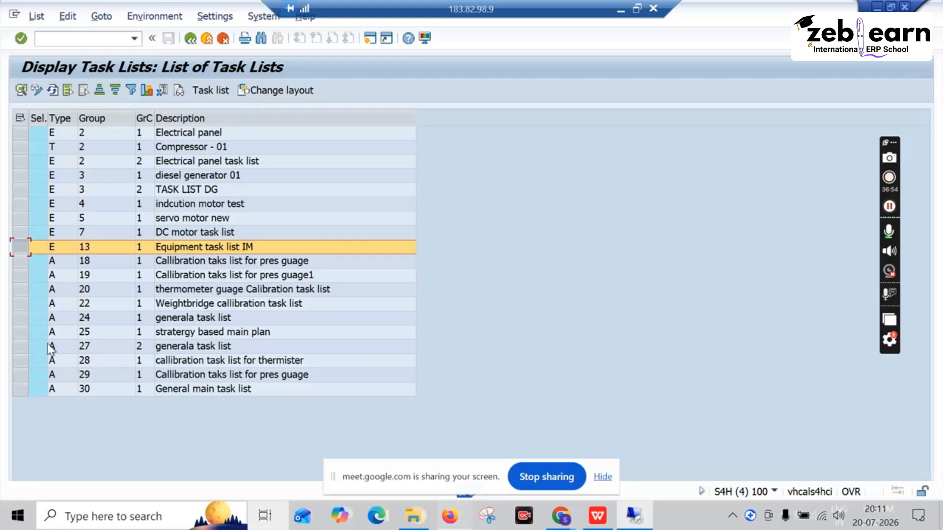
click(22, 345)
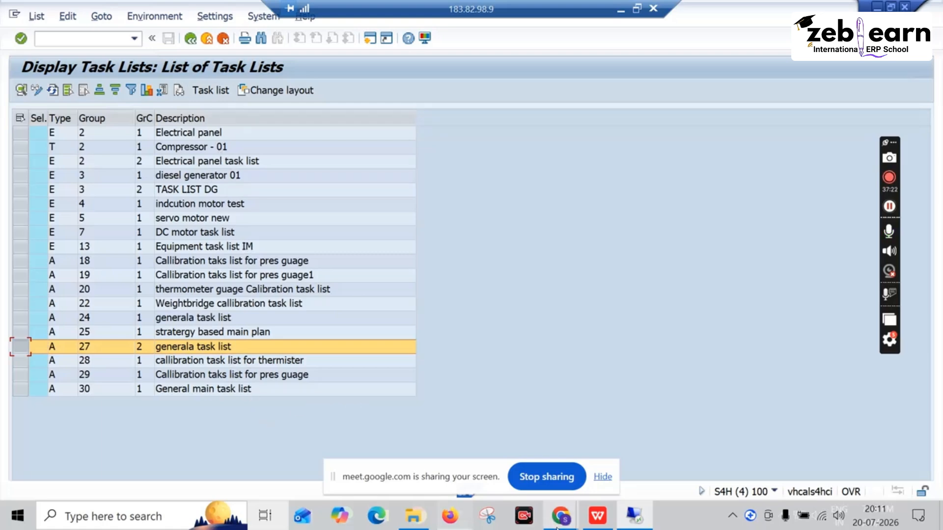
Switch to the SAP PM_Task list presentation in WPS Office, and from there to the Google Meet call in Chrome
click(589, 518)
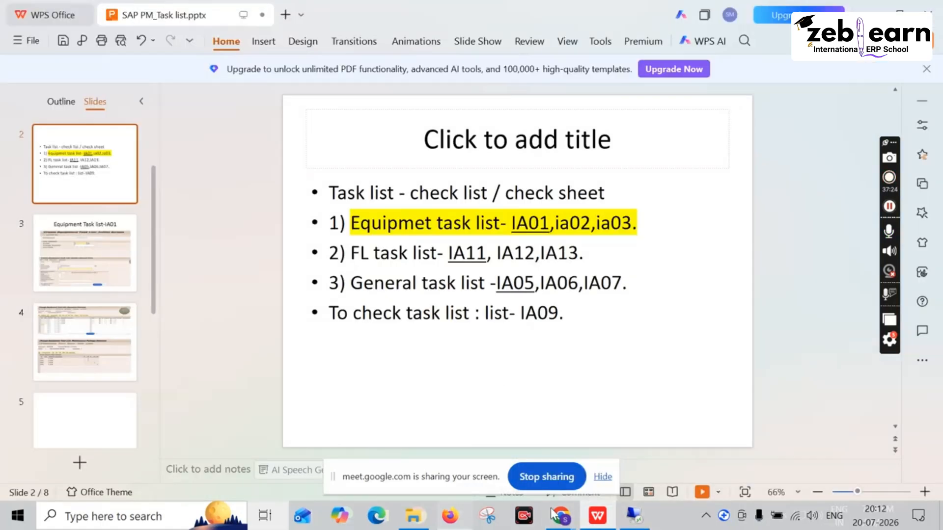
mouse_move(561, 515)
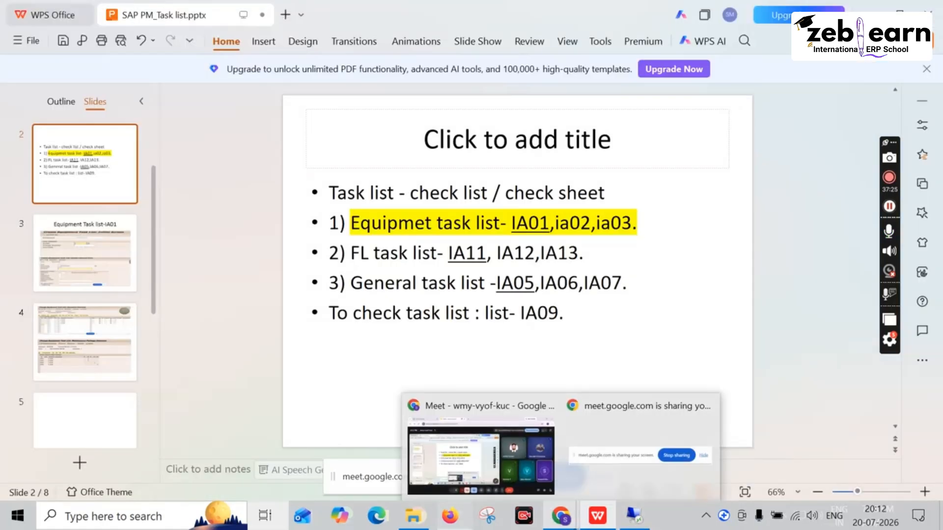
click(523, 465)
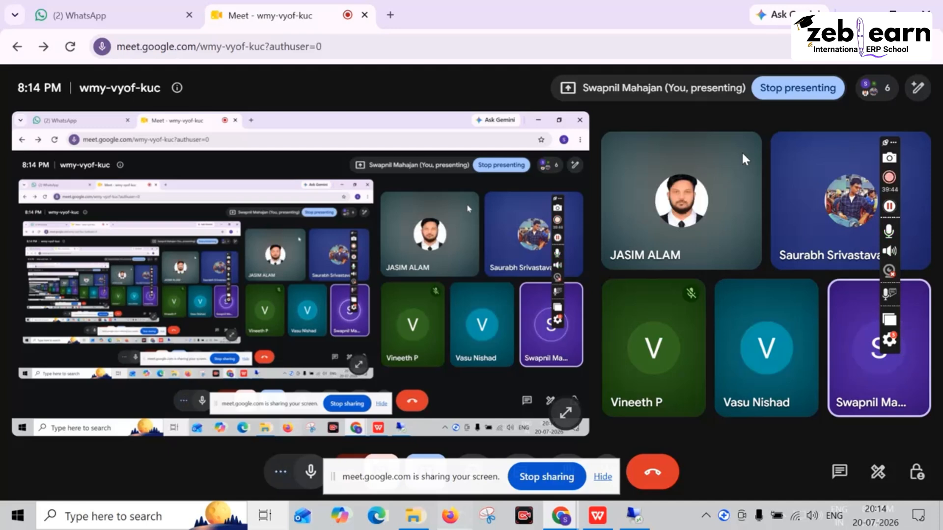
mouse_move(758, 163)
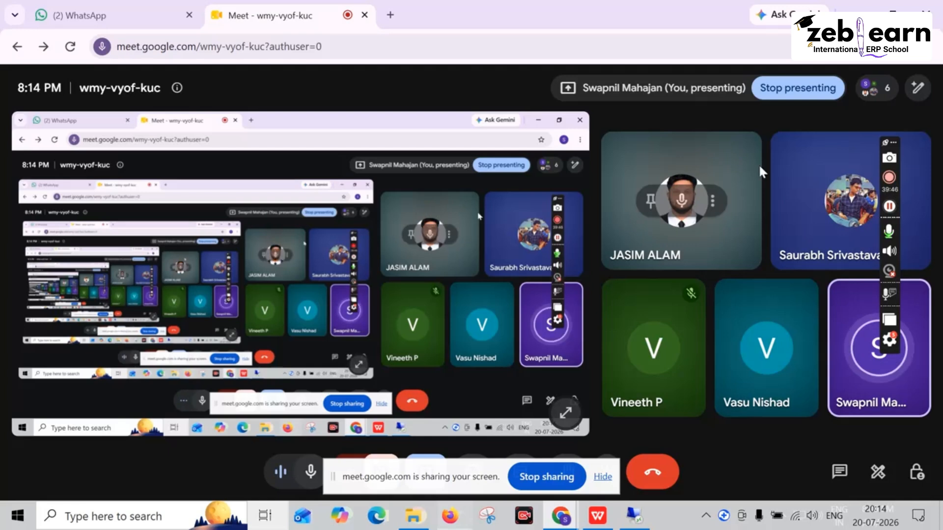